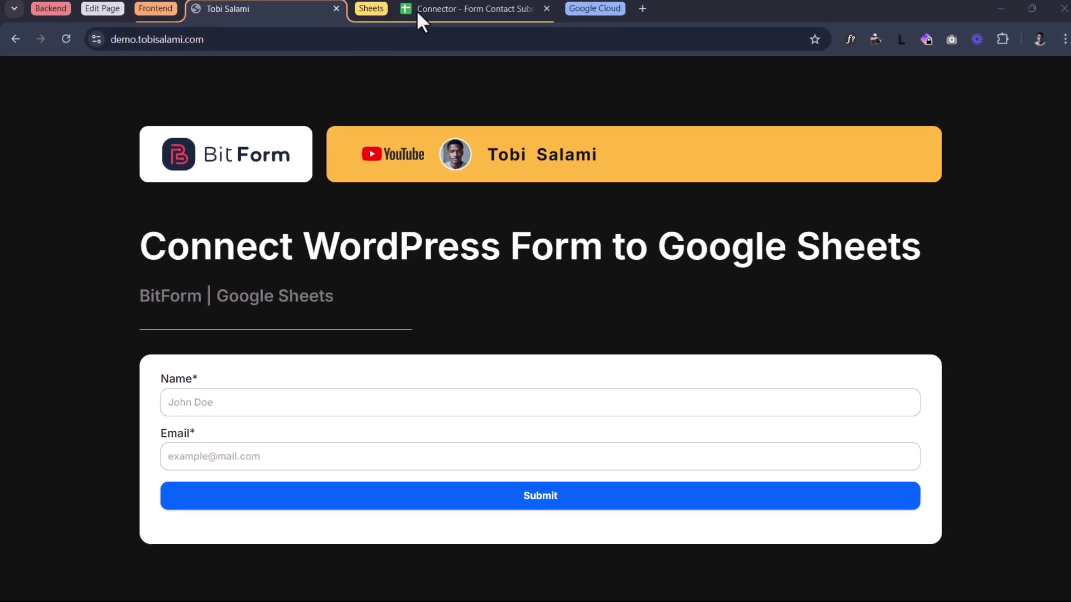
- Check that A4 is the next empty row in the Connector submissions sheet, then return to the form
left_click(417, 13)
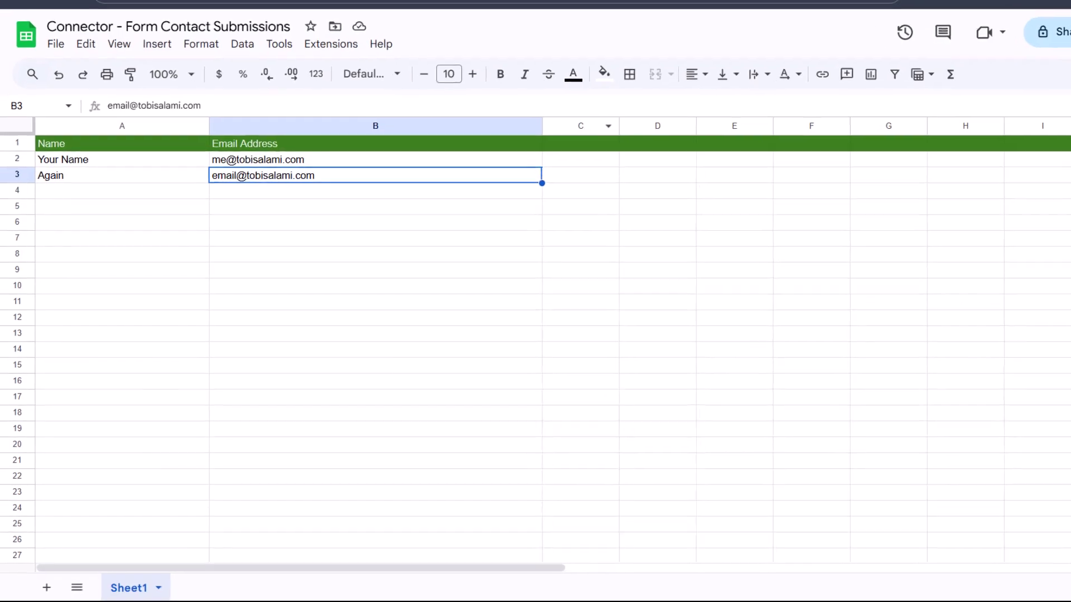
left_click(227, 276)
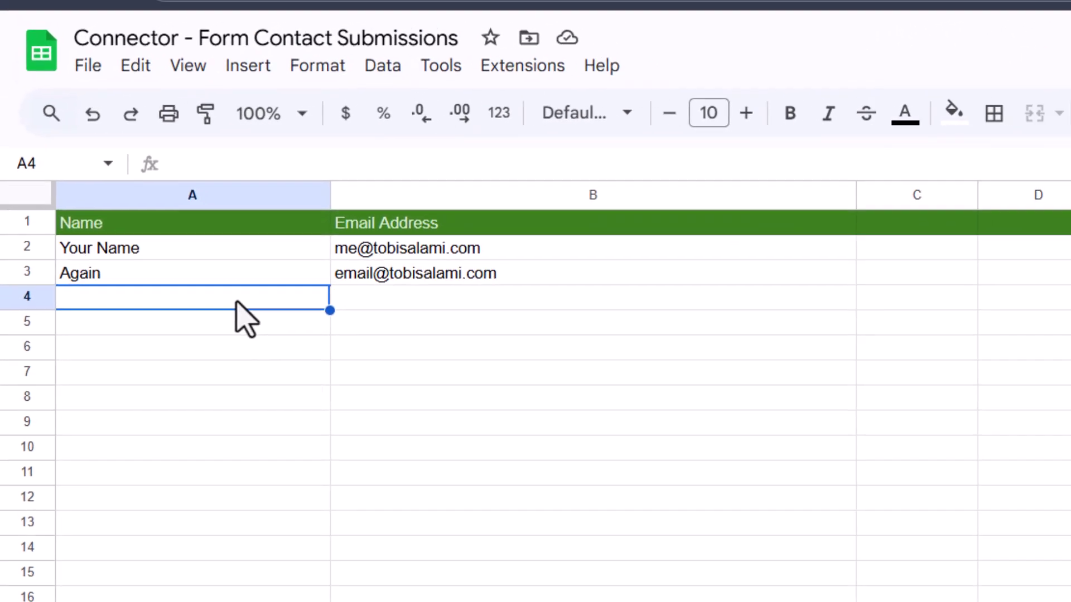
left_click(237, 10)
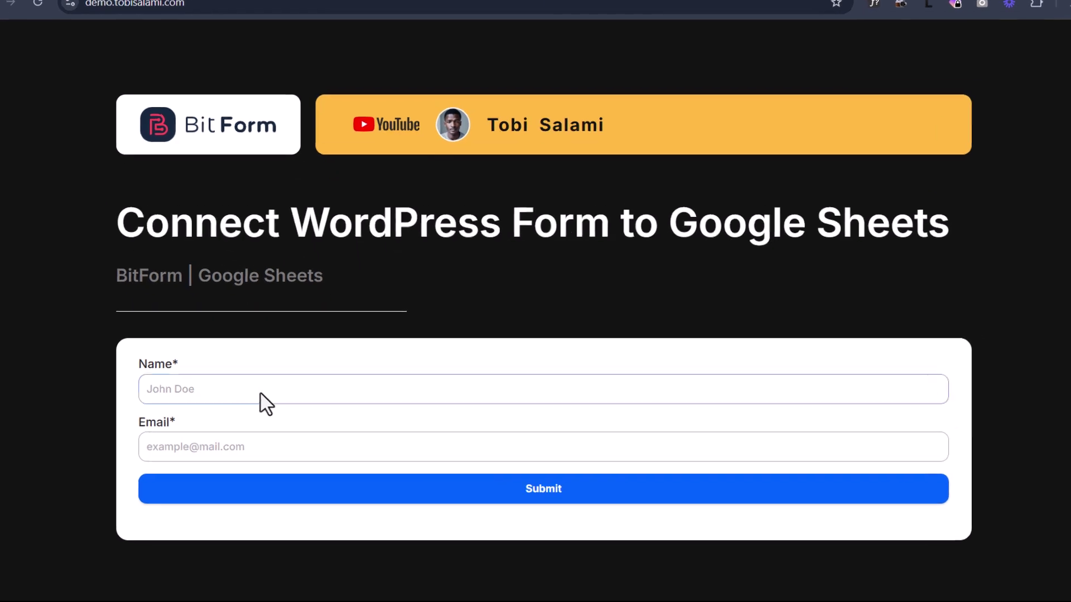
- Submit the demo contact form with Name 'Subscriber' and a sample email address
left_click(229, 444)
left_click(208, 377)
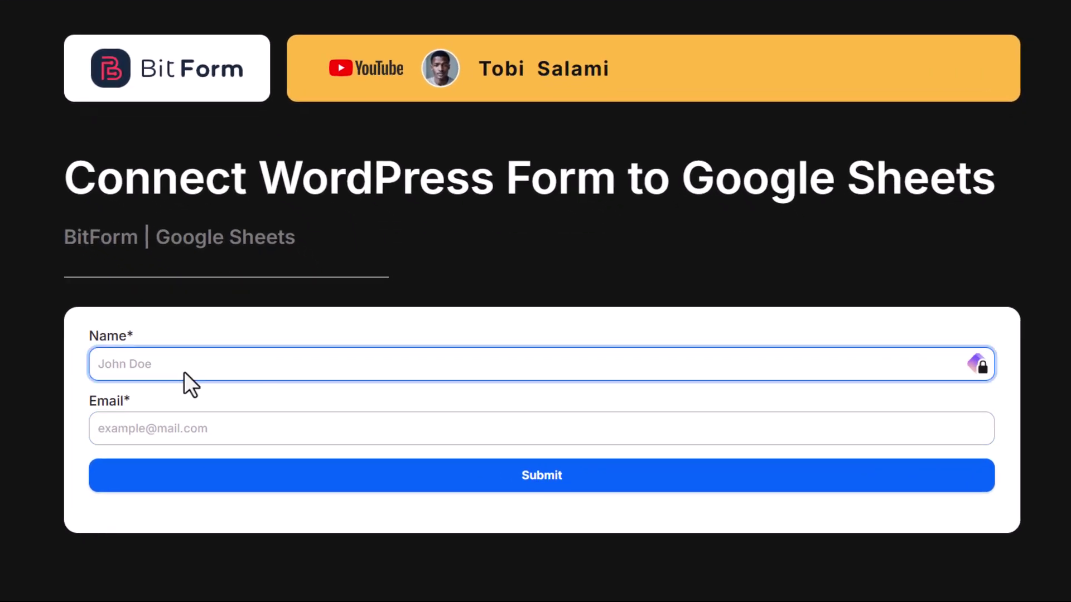
type("Subscriber")
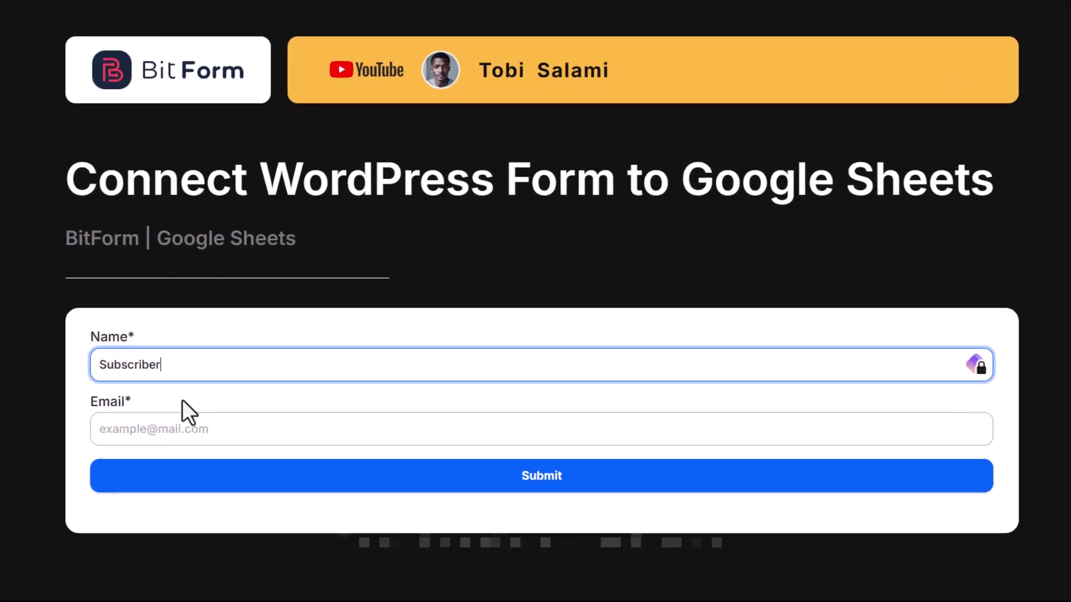
left_click(175, 424)
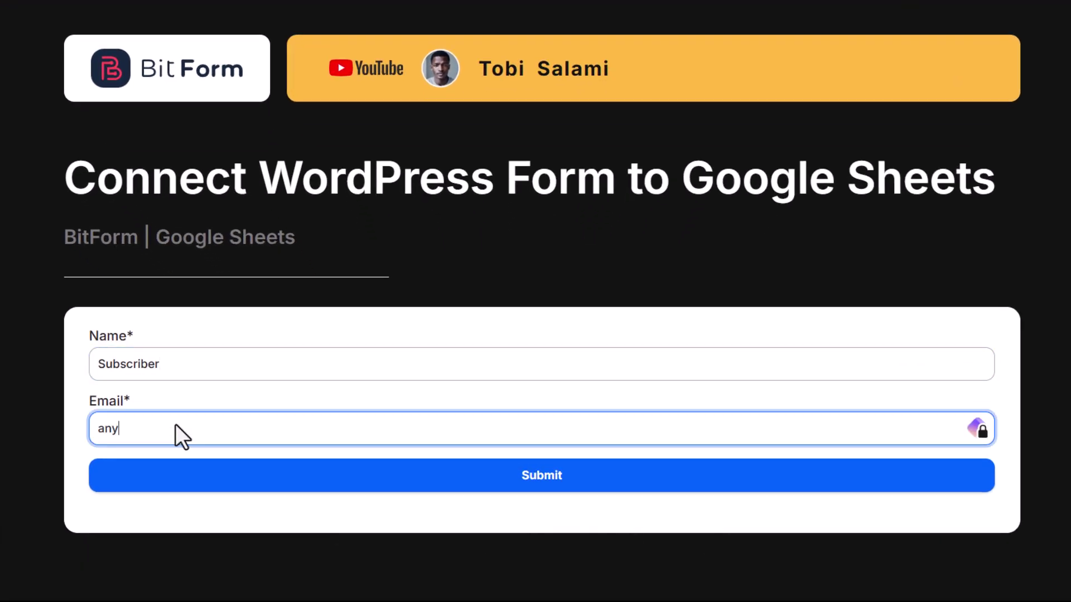
key("ctrl+a")
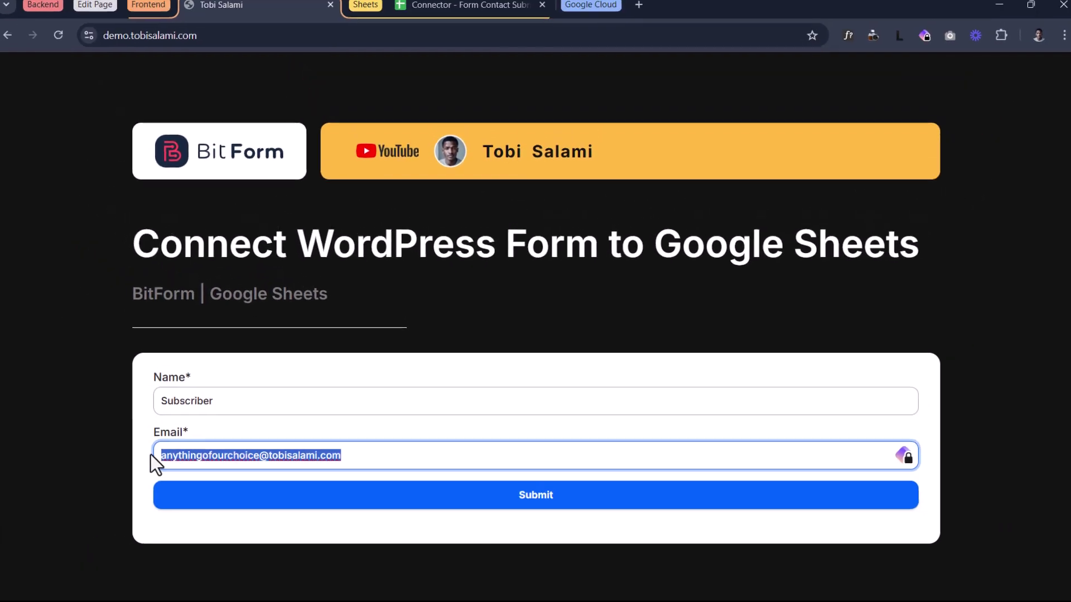
left_click(533, 502)
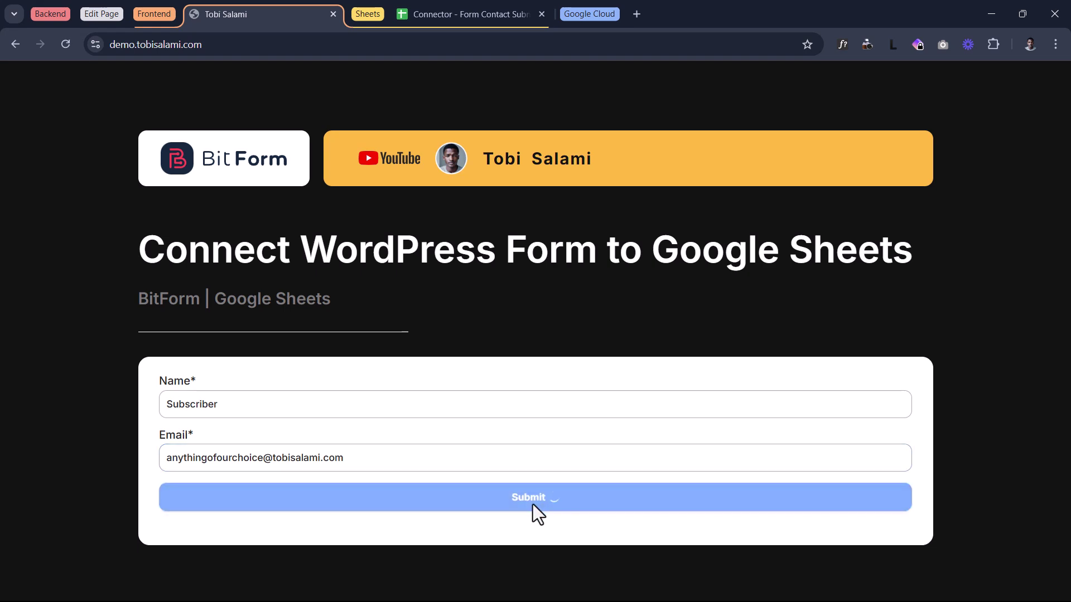
- Confirm the Subscriber submission now appears in row 4 of the Connector sheet, then leave the spreadsheet
left_click(475, 14)
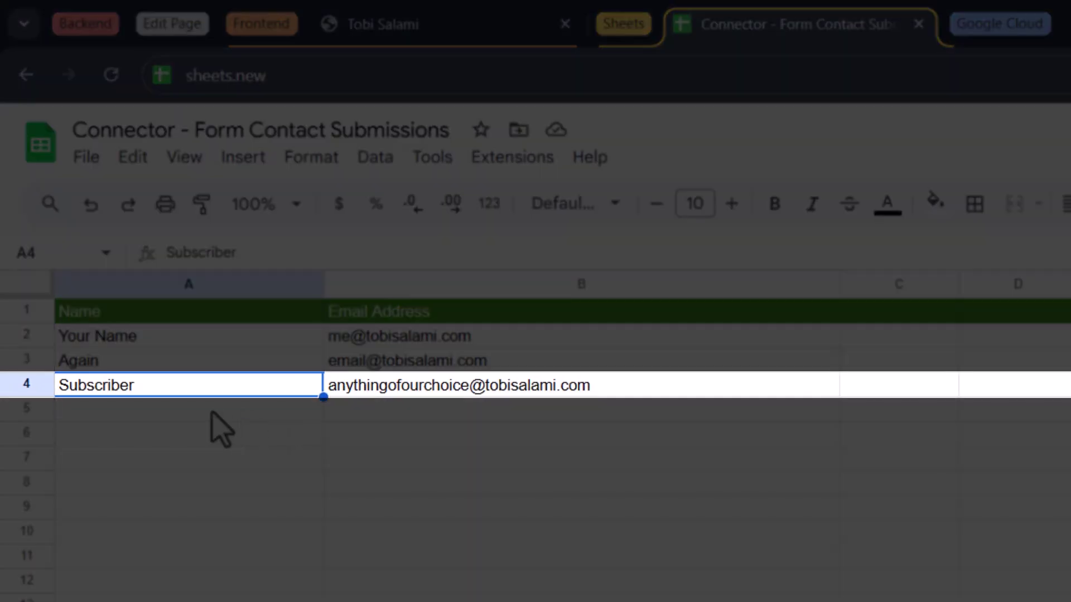
left_click(211, 410)
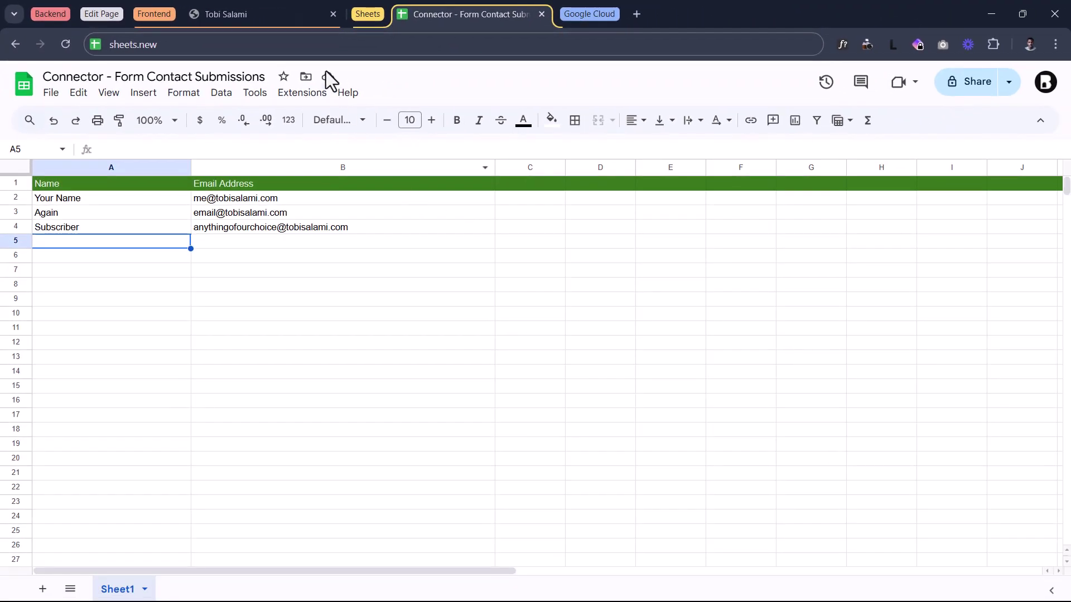
left_click(451, 4)
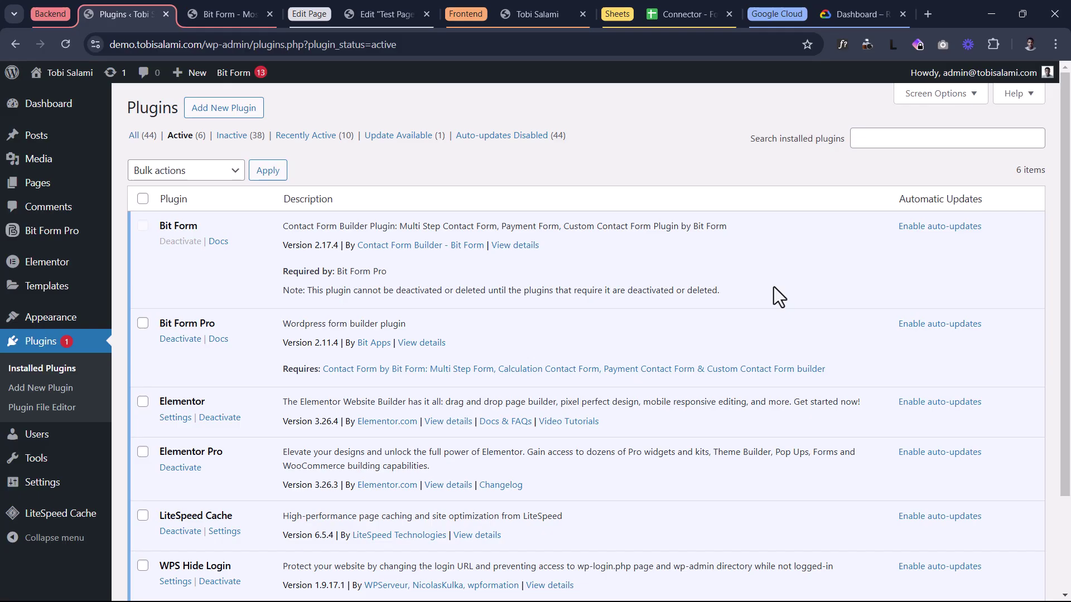
triple_click(177, 226)
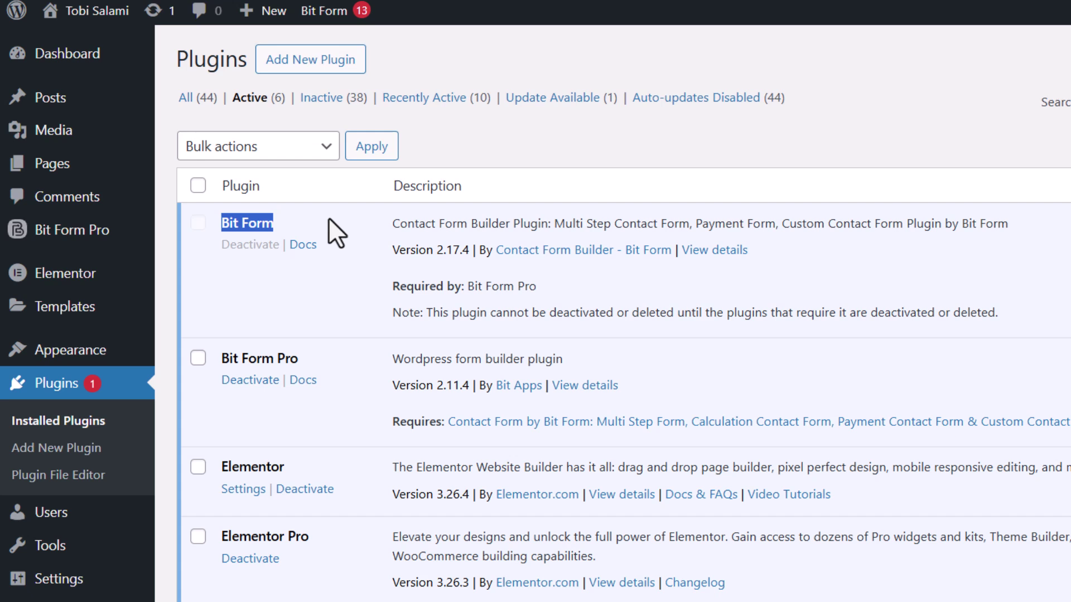
left_click(316, 234)
triple_click(279, 359)
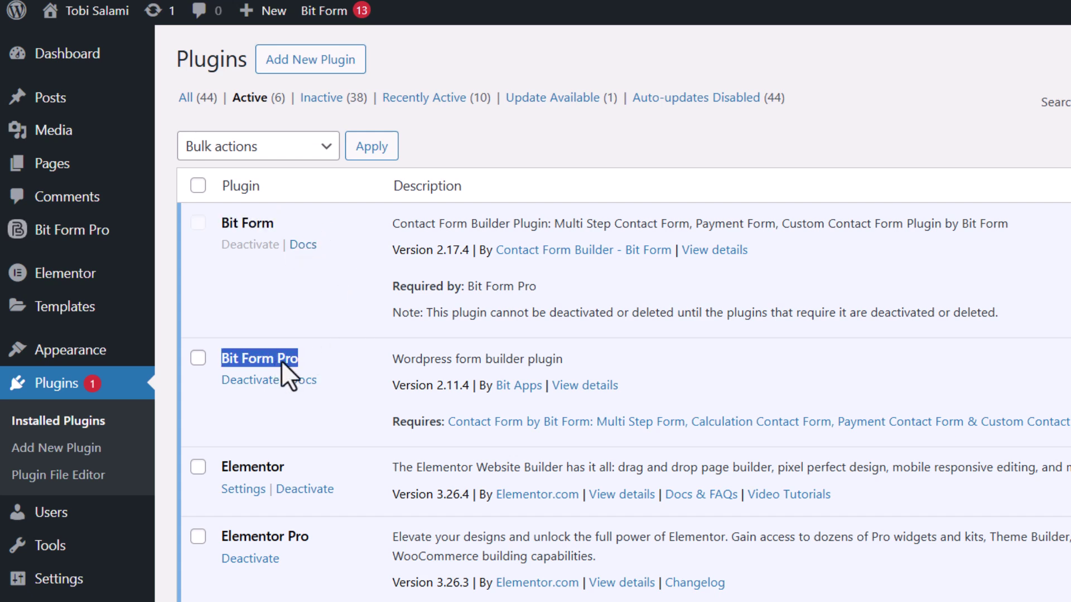
left_click(339, 350)
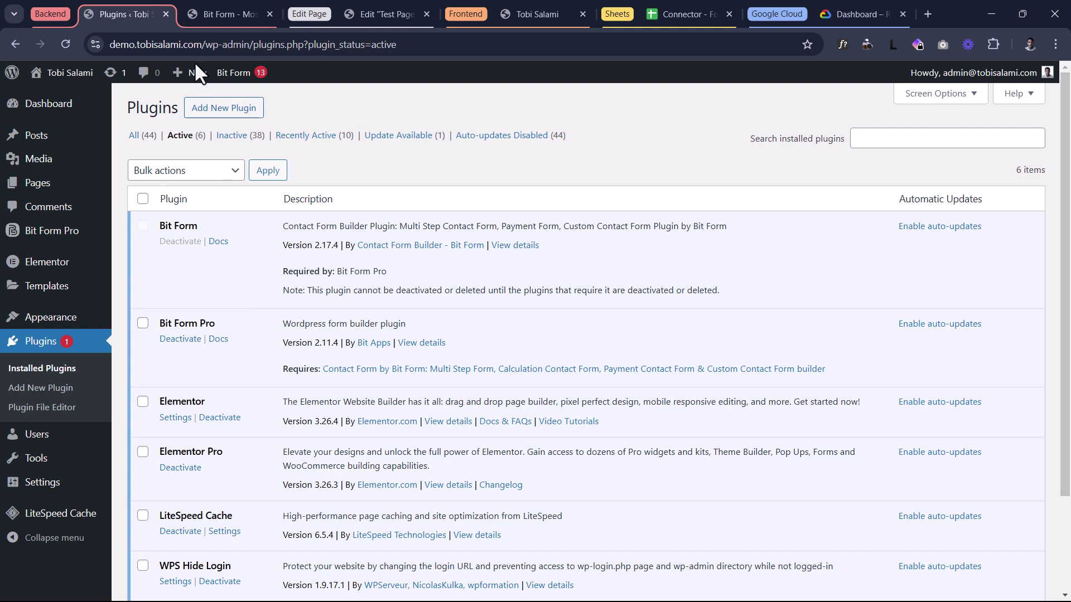
- Create the first Bit Form from the Contact Form template
left_click(208, 14)
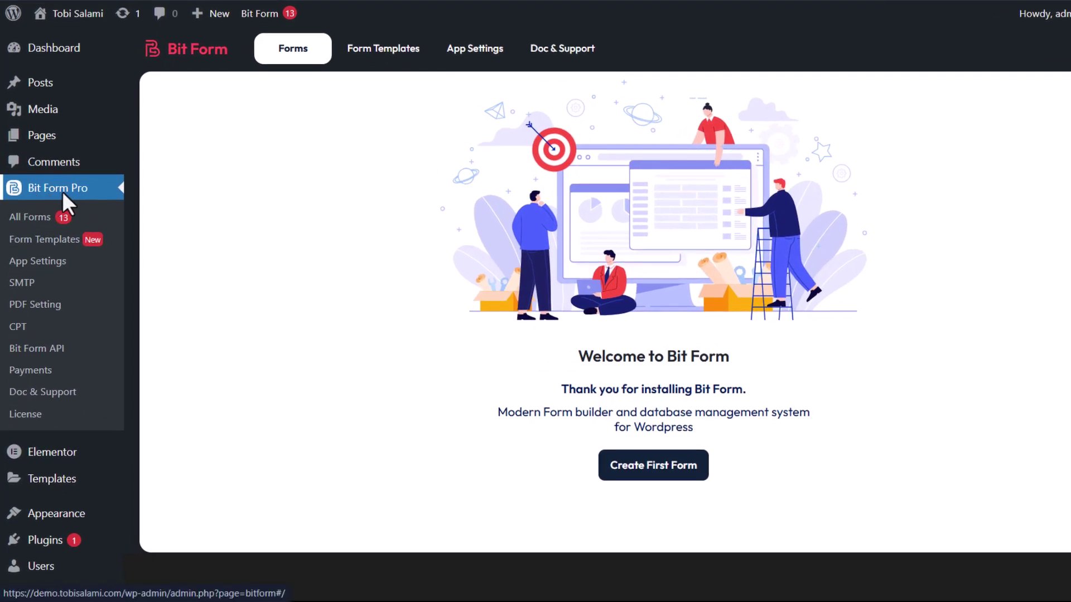
left_click(643, 468)
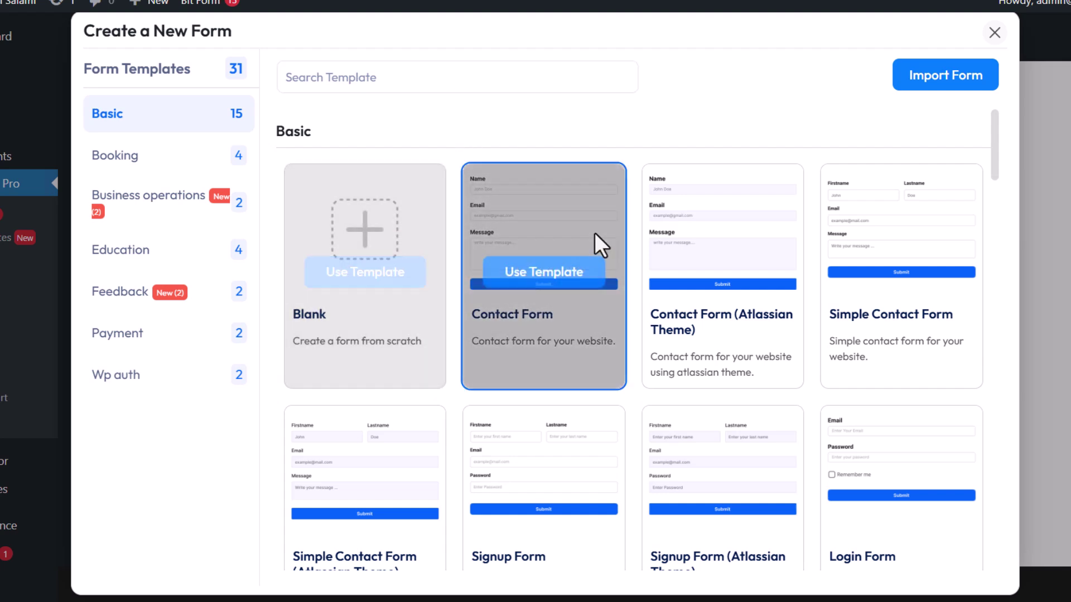
scroll(911, 343, "down", 8)
scroll(723, 352, "down", 15)
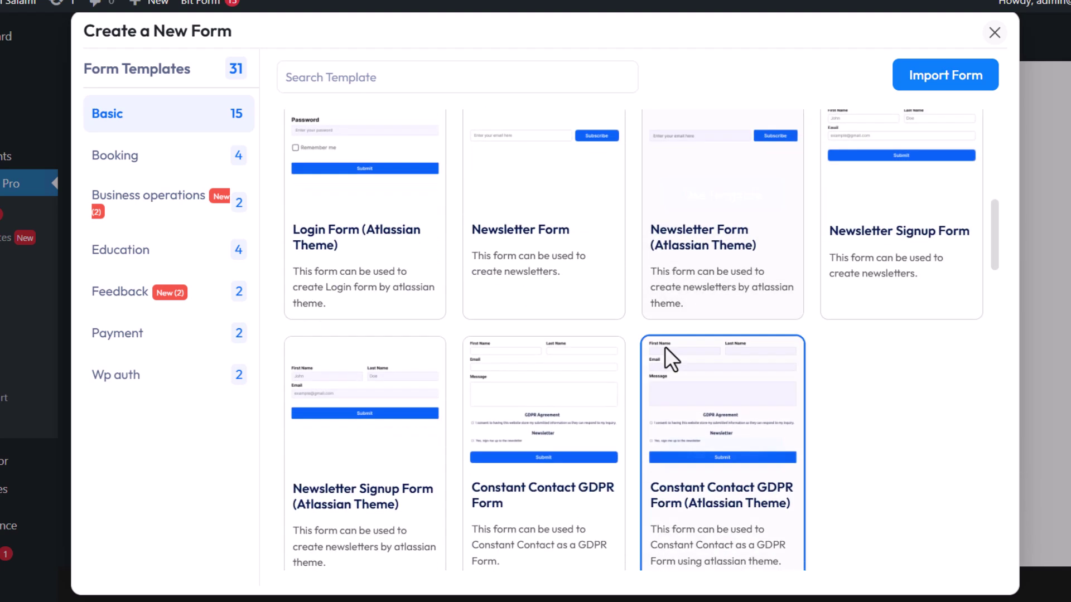
scroll(636, 357, "down", 10)
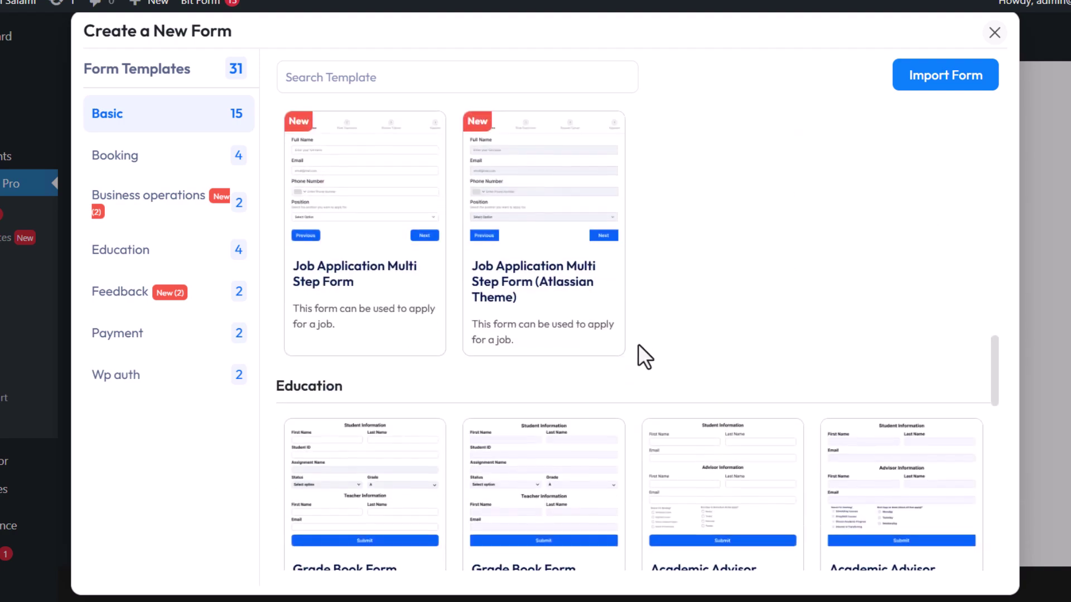
scroll(627, 351, "down", 3)
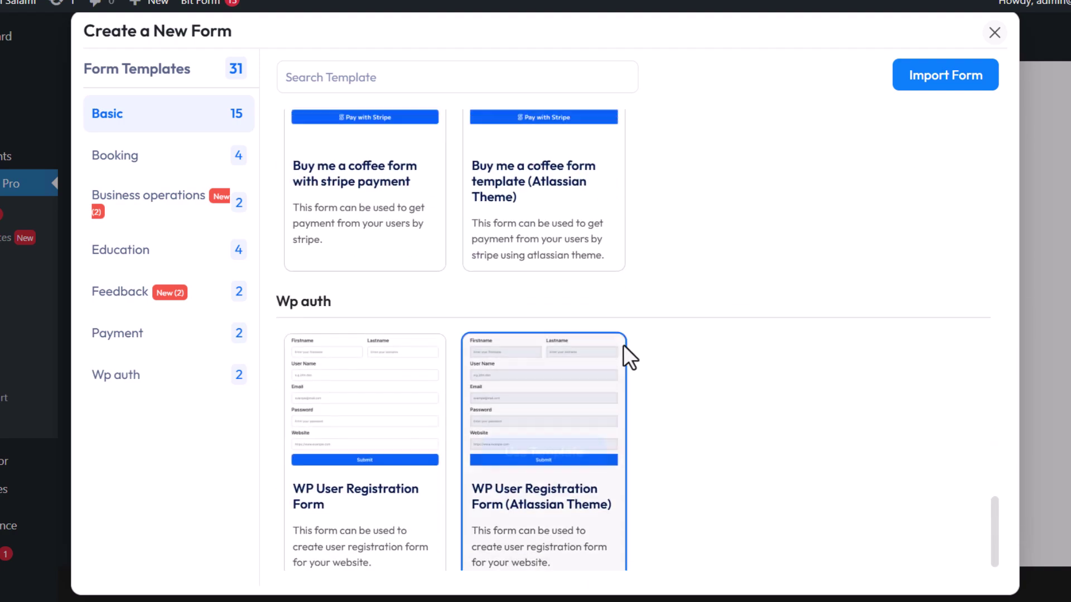
scroll(631, 324, "up", 15)
scroll(631, 316, "up", 10)
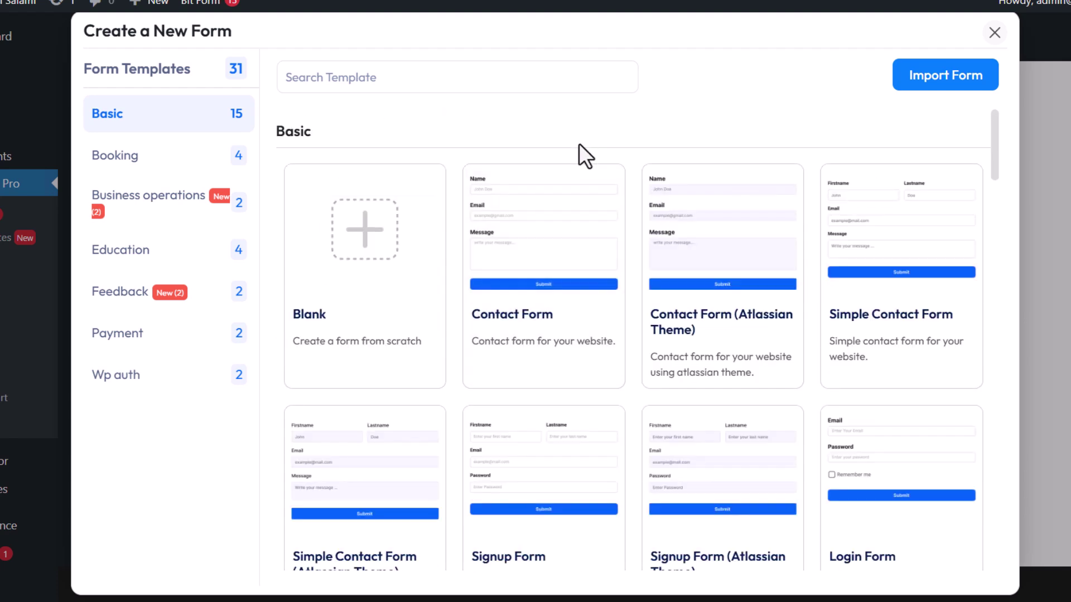
mouse_move(531, 263)
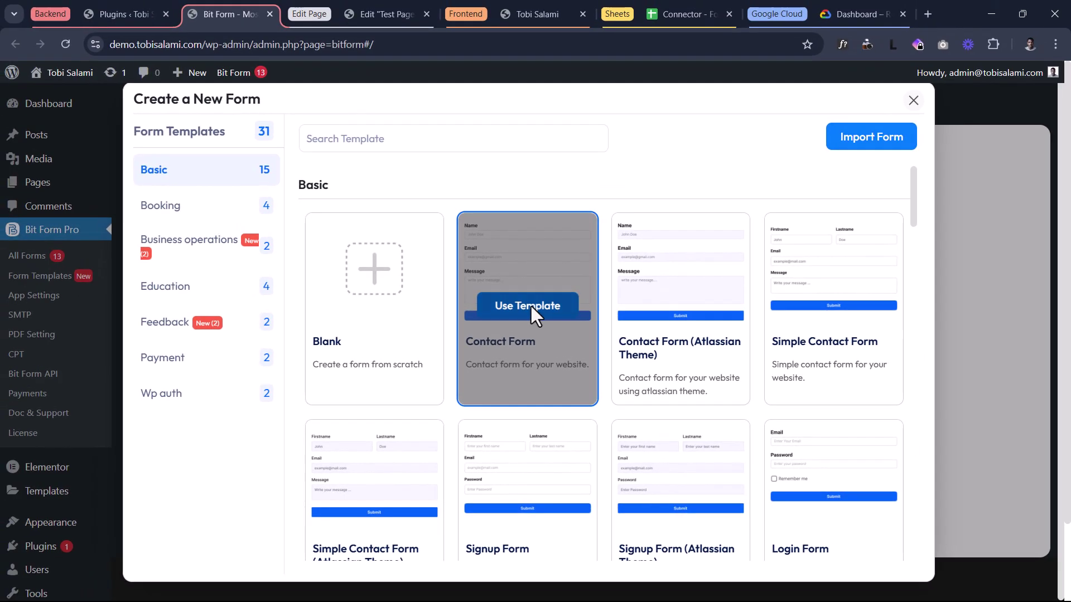
left_click(548, 272)
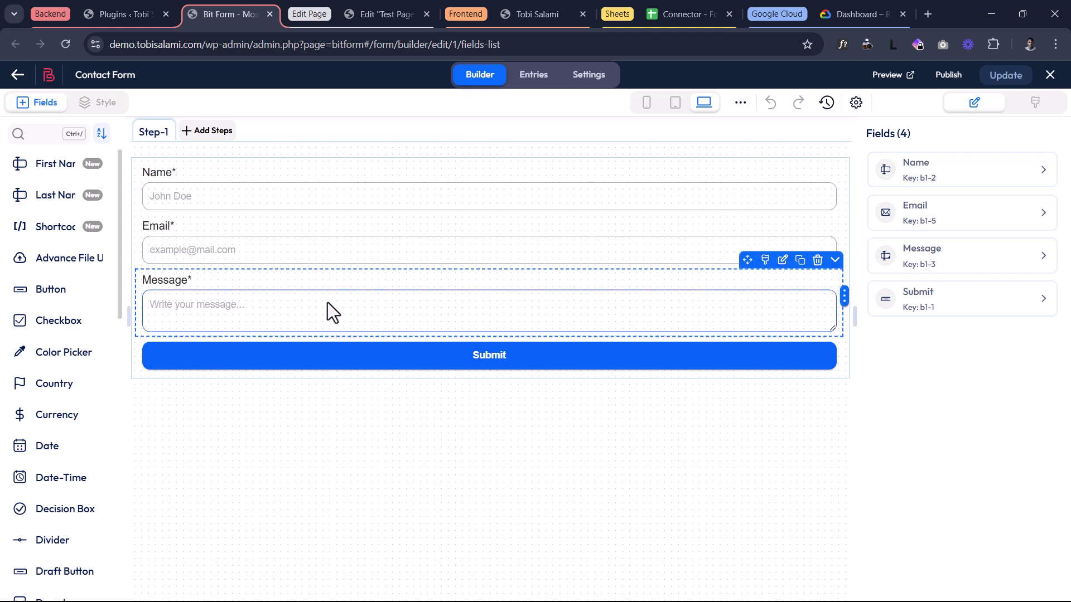
- Delete the Message field from the Contact Form and save the form
left_click(817, 261)
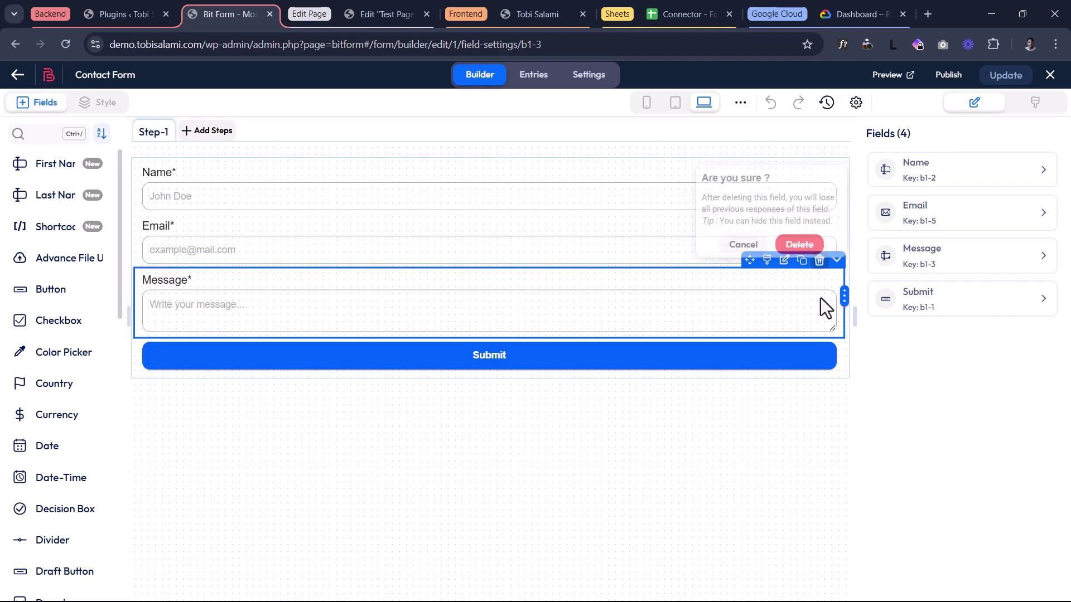
left_click(806, 235)
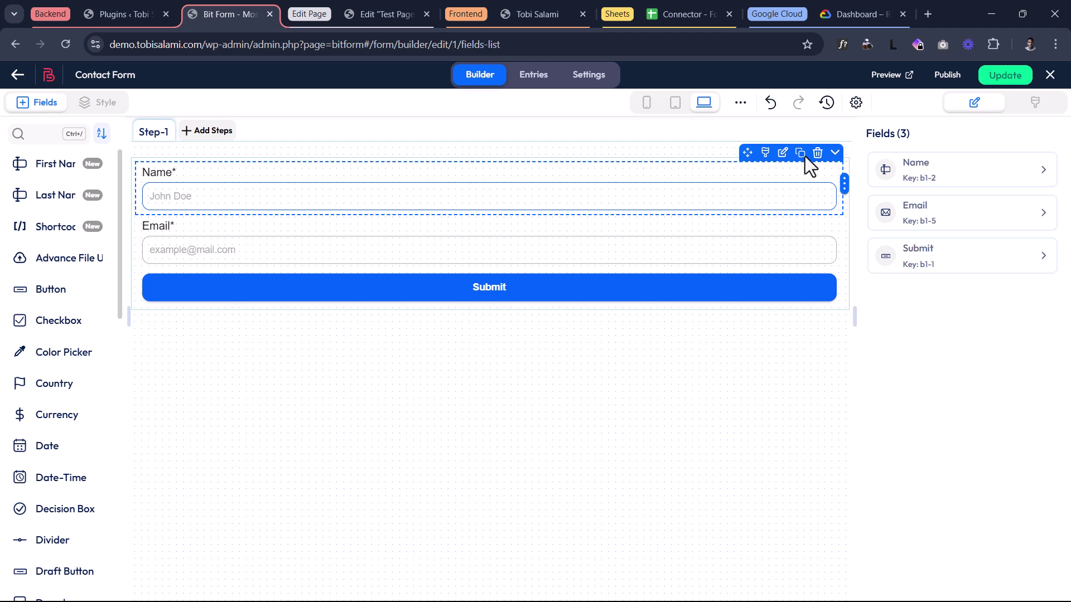
left_click(1026, 78)
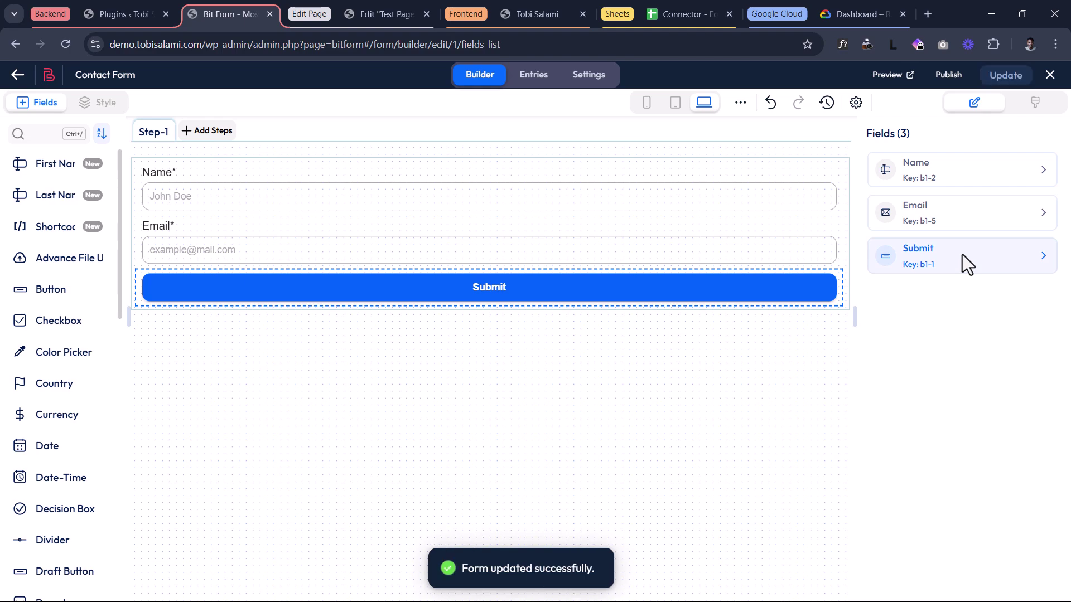
- Show the form's available integrations under Settings > Integrations
left_click(589, 75)
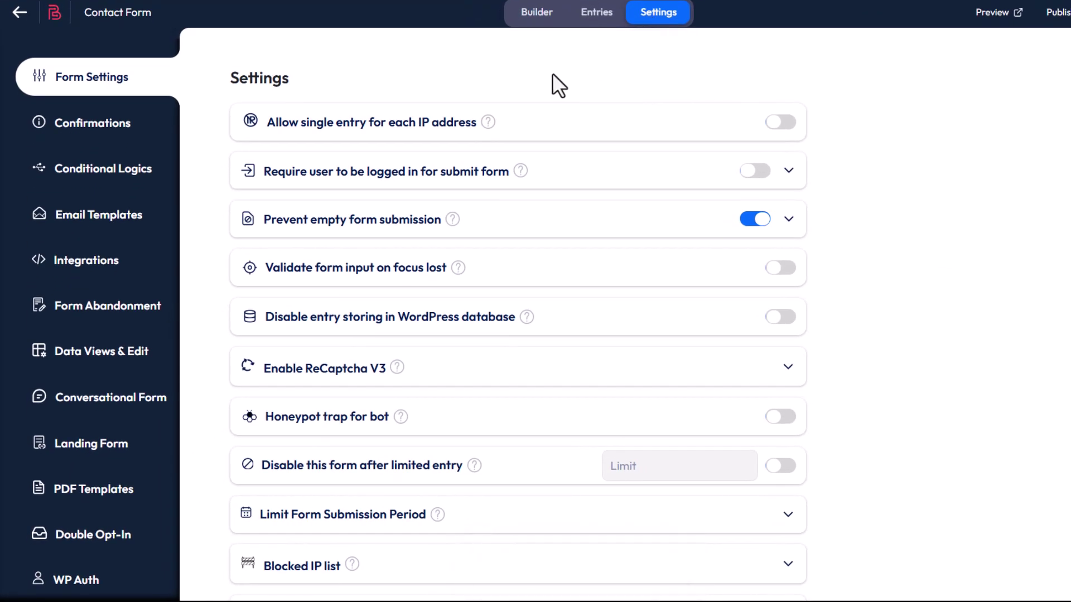
left_click(119, 263)
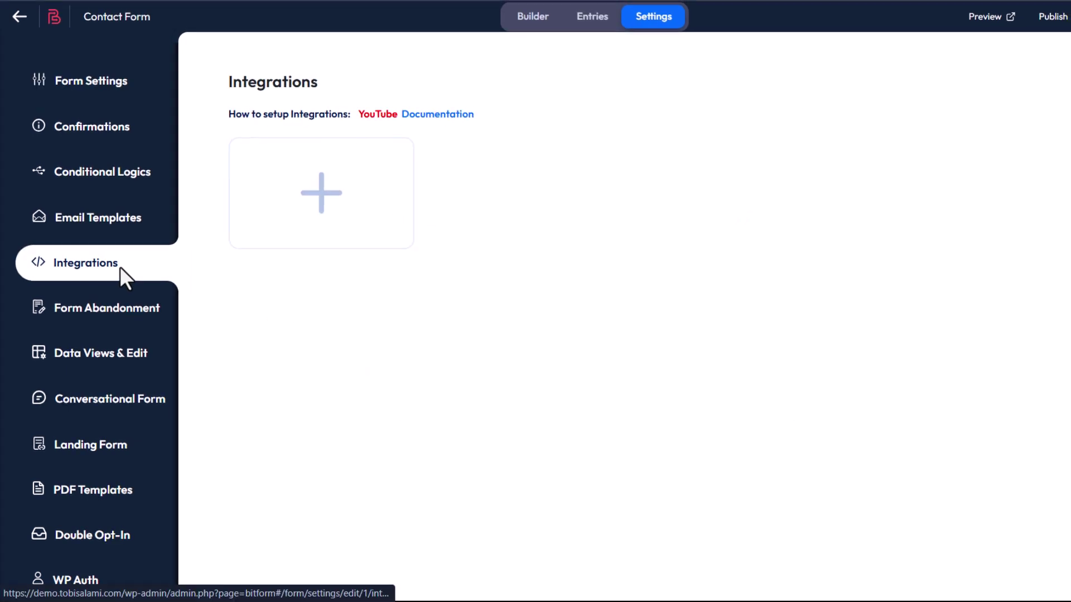
left_click(322, 169)
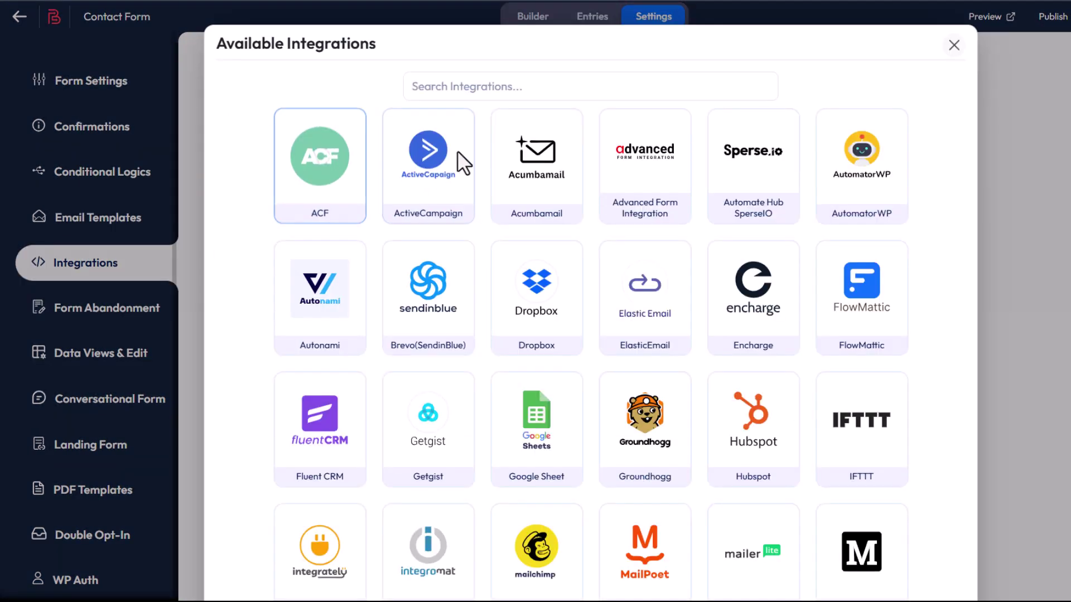
- Add a Google Sheet integration found by searching 'sh', trimming 'API' so it's named 'Google Sheet'
left_click(496, 89)
type("sh")
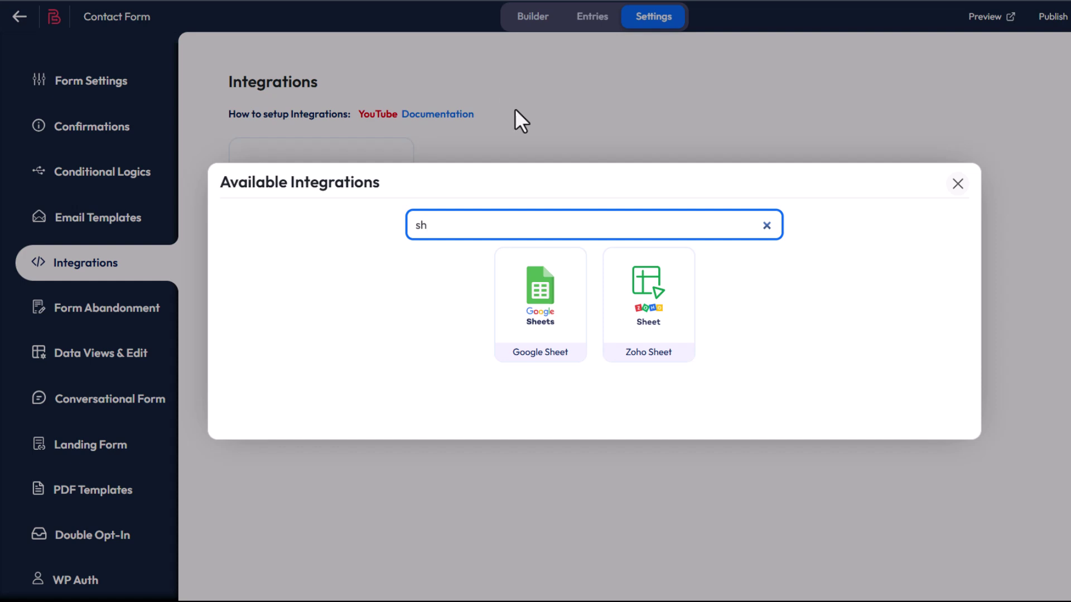
left_click(533, 286)
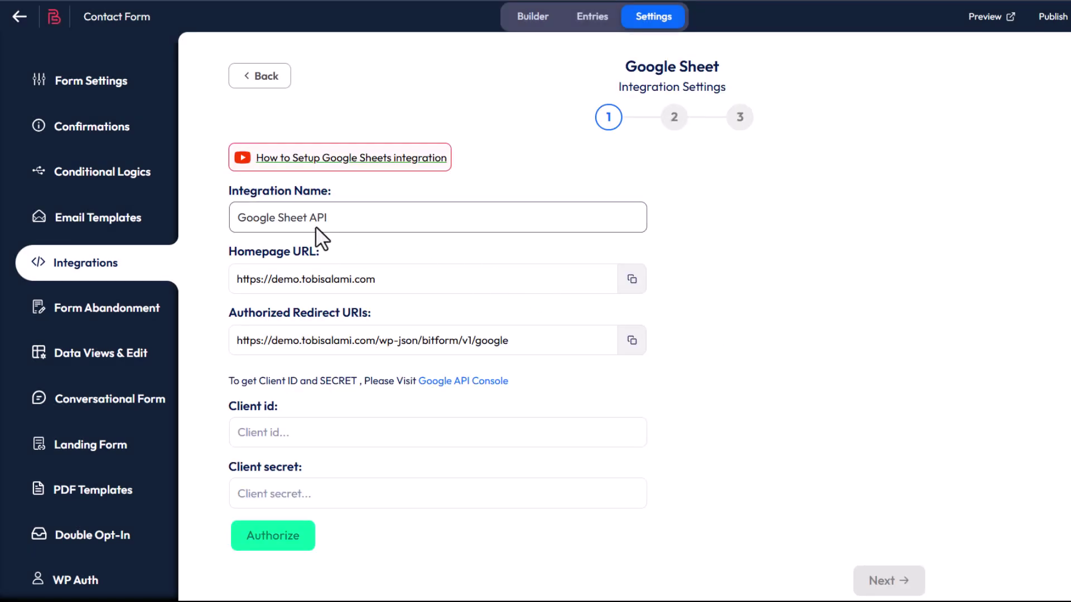
left_click(316, 226)
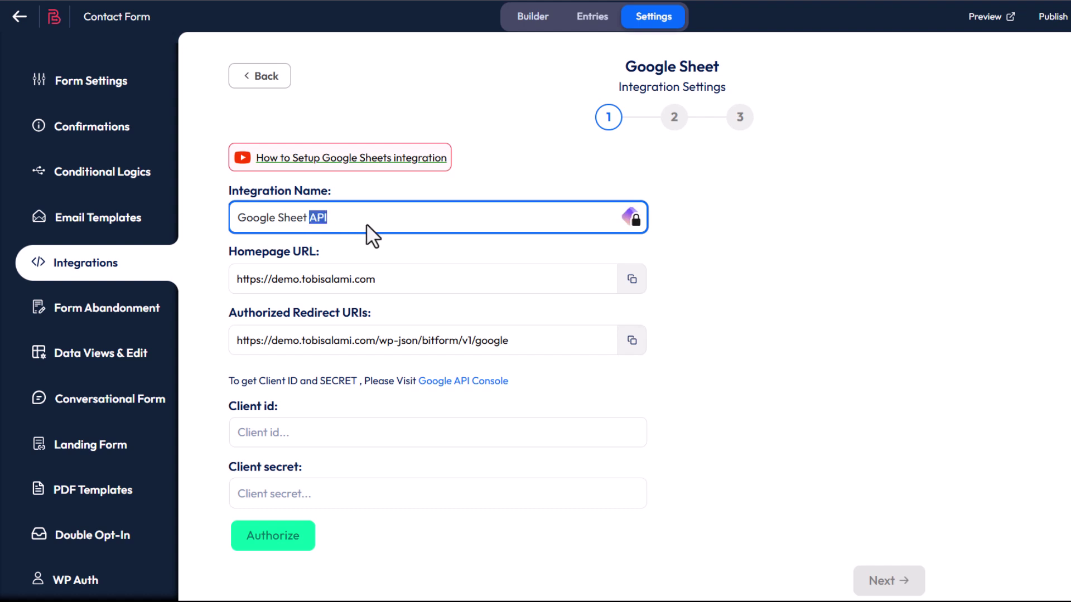
key("BackSpace")
scroll(352, 240, "down", 3)
scroll(368, 246, "up", 3)
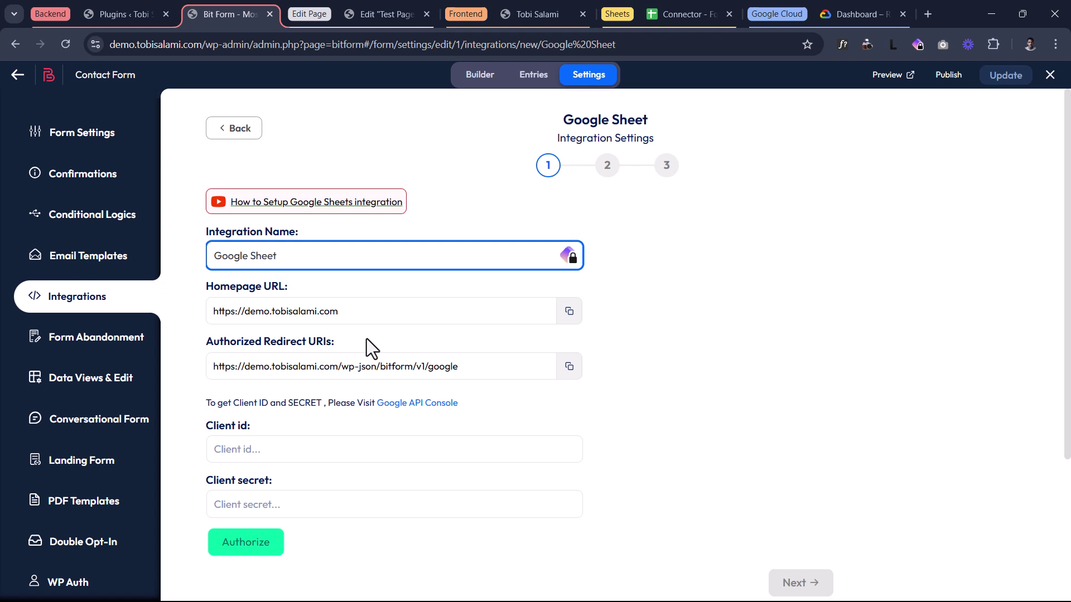
- Create a new Google Cloud project named 'Sheet Connector Project'
left_click(861, 6)
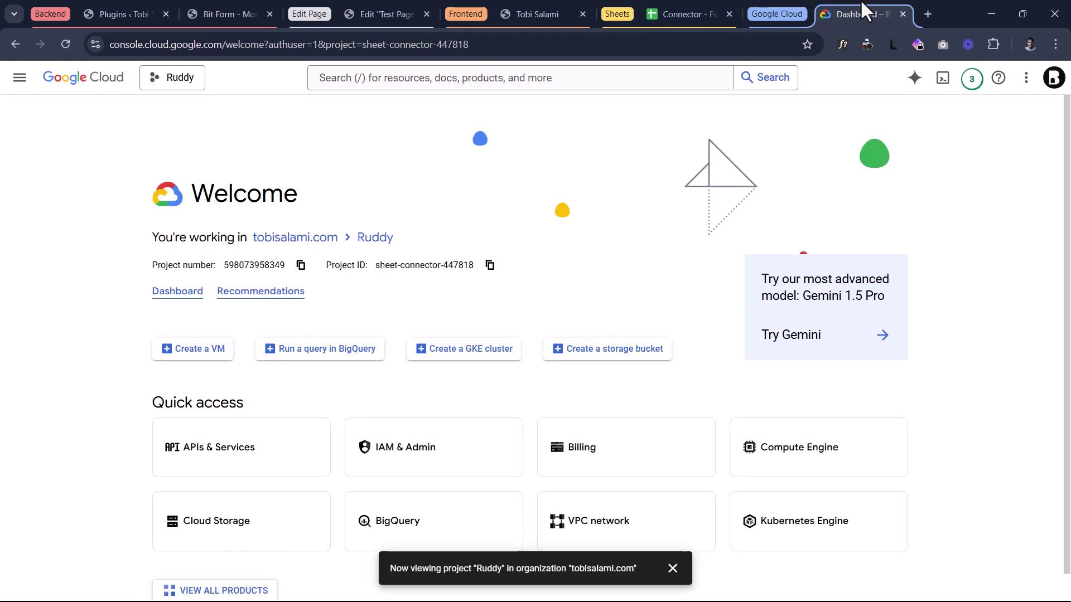
left_click_drag(111, 47, 223, 40)
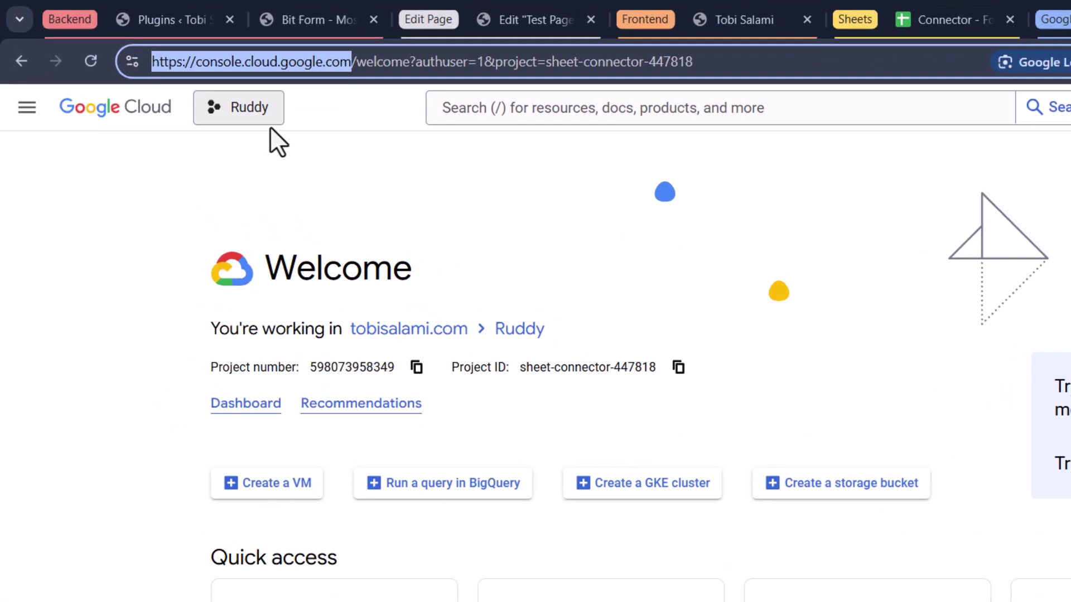
left_click(253, 122)
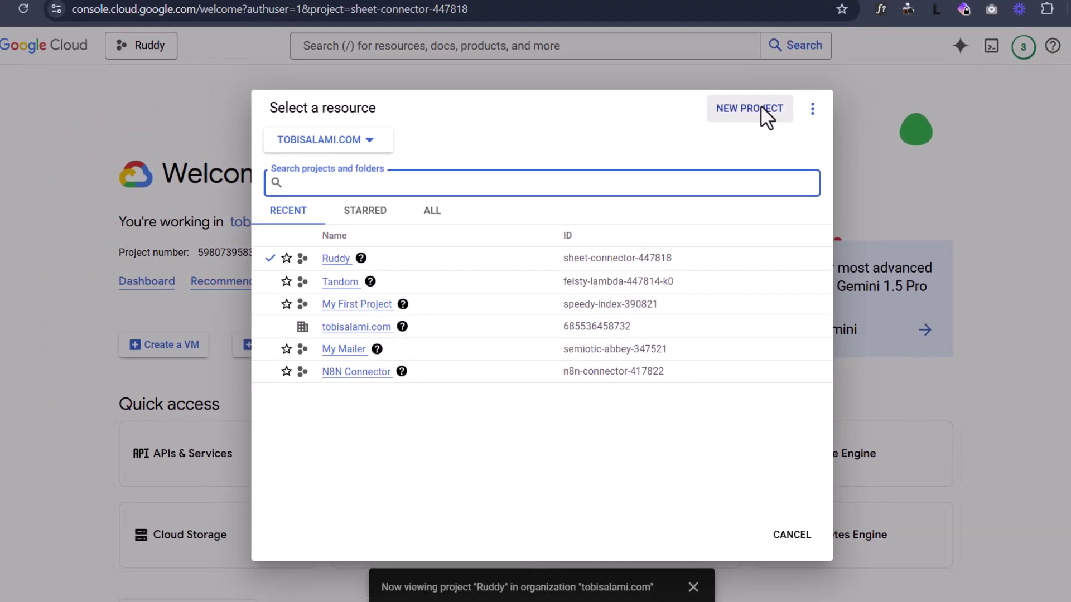
left_click(759, 109)
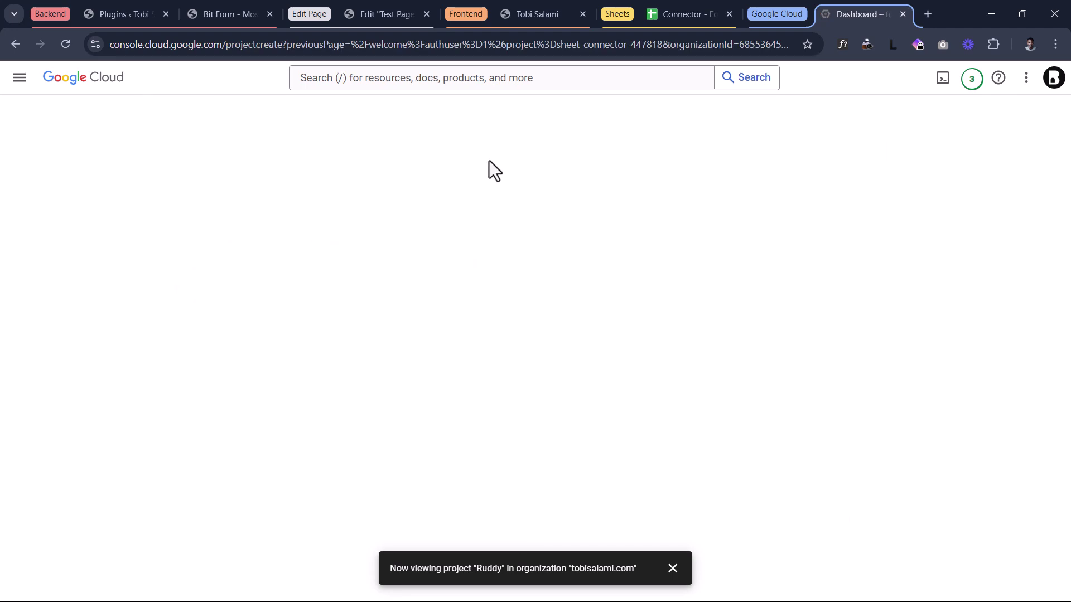
left_click_drag(228, 162, 11, 160)
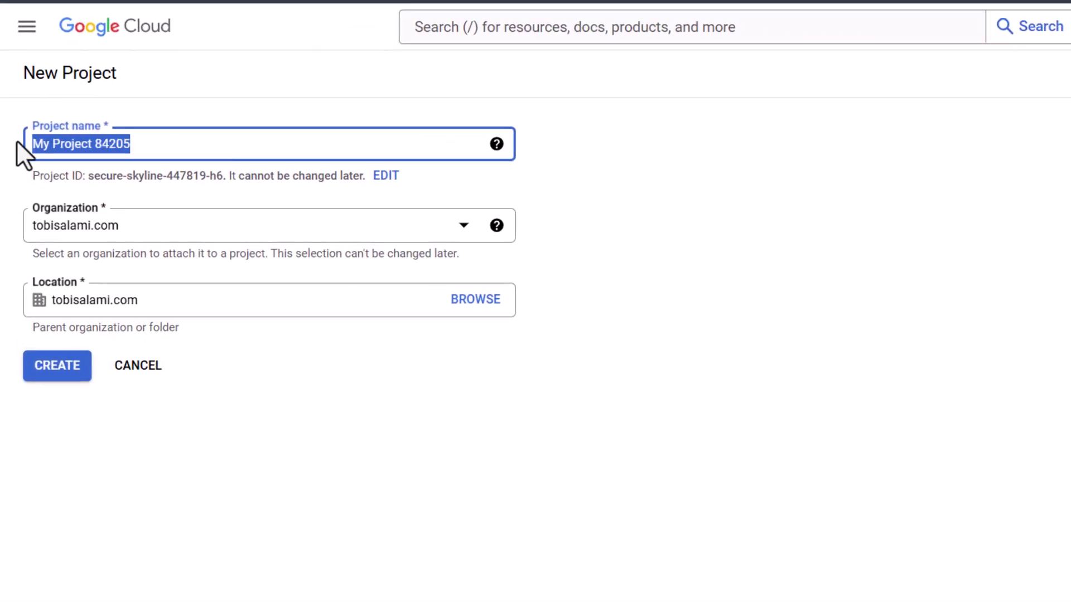
type("Sheet Connector Project")
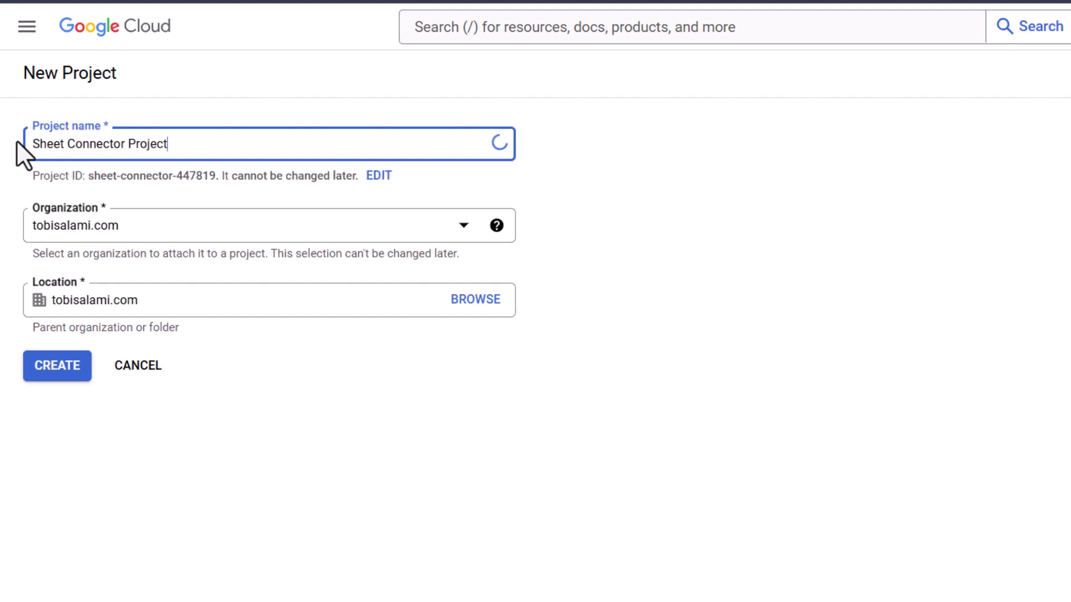
left_click(66, 378)
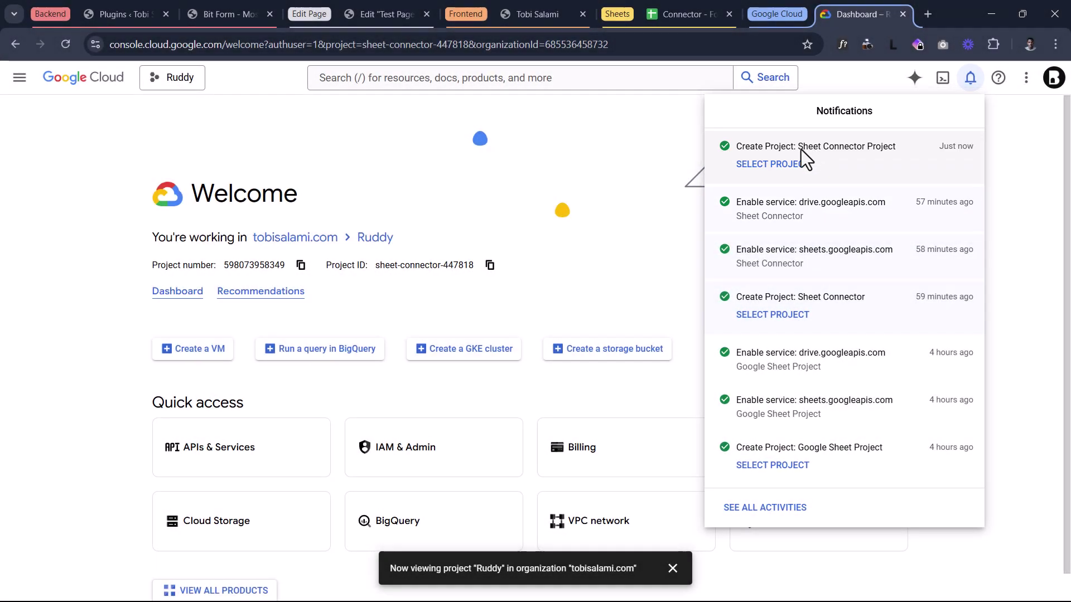
- Make Sheet Connector Project the active project
left_click(761, 164)
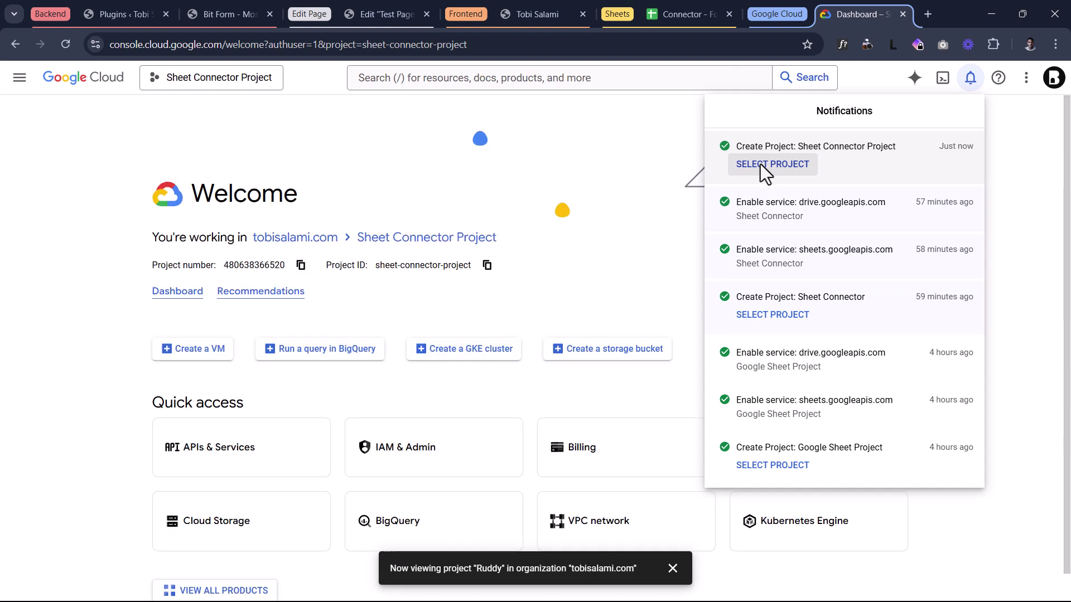
left_click(273, 117)
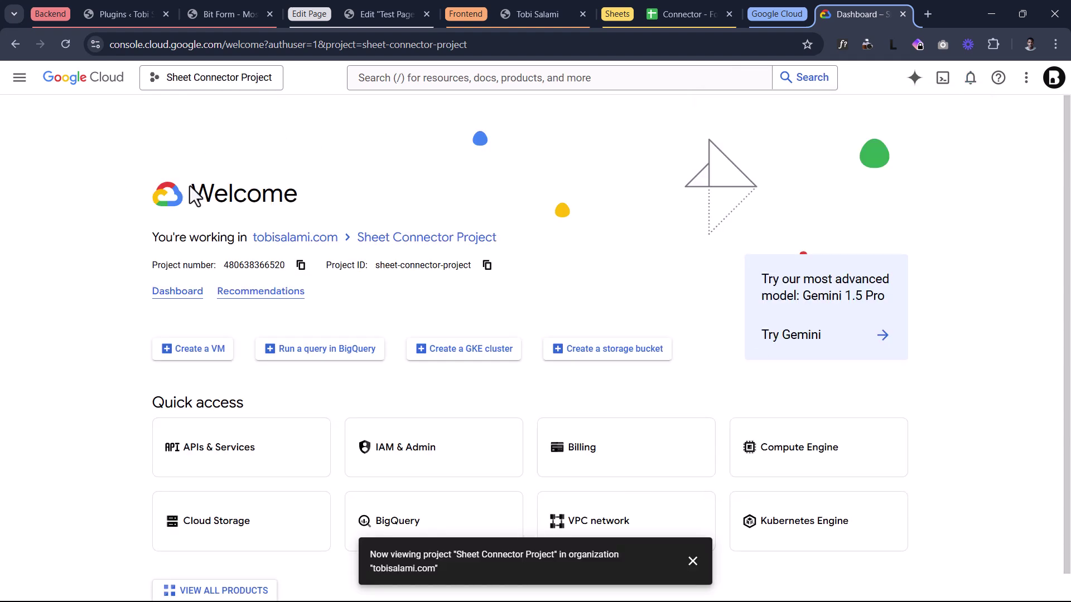
left_click(17, 79)
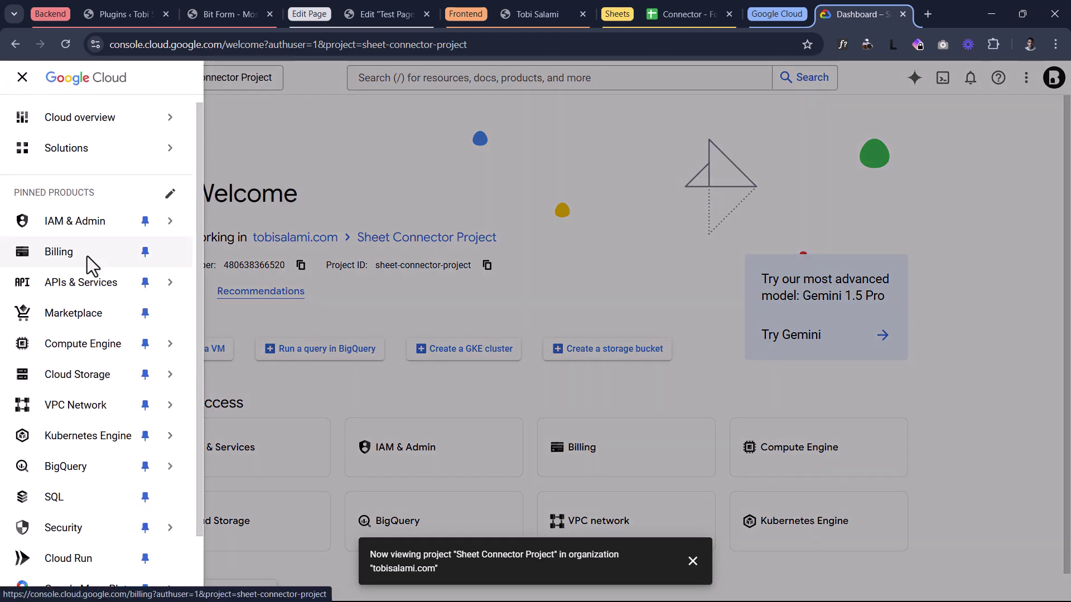
- Search the API Library for 'sheet' and enable the Google Sheets API
mouse_move(67, 284)
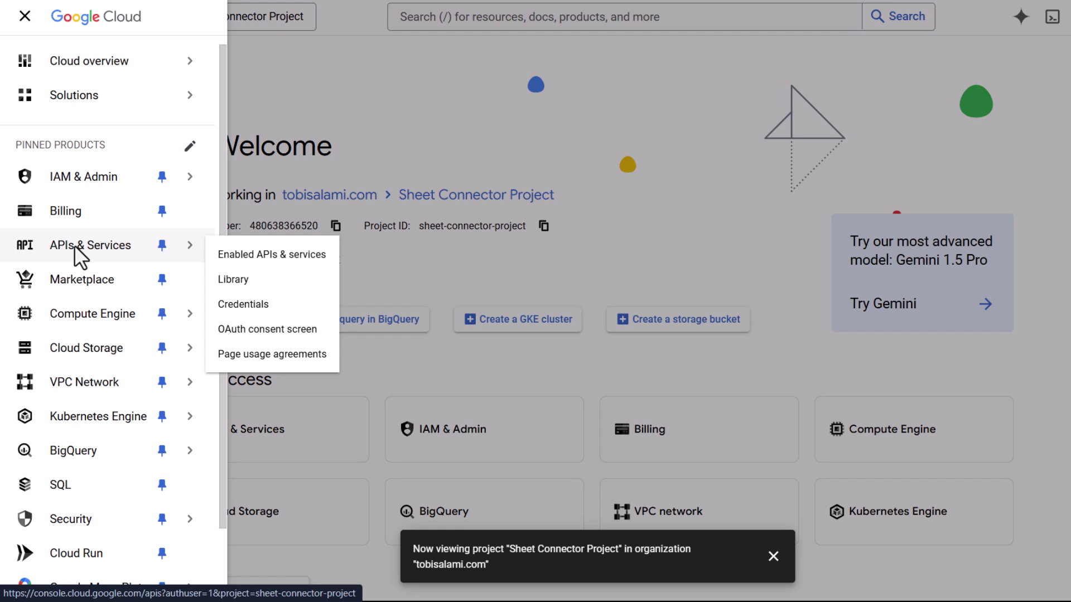
left_click(238, 255)
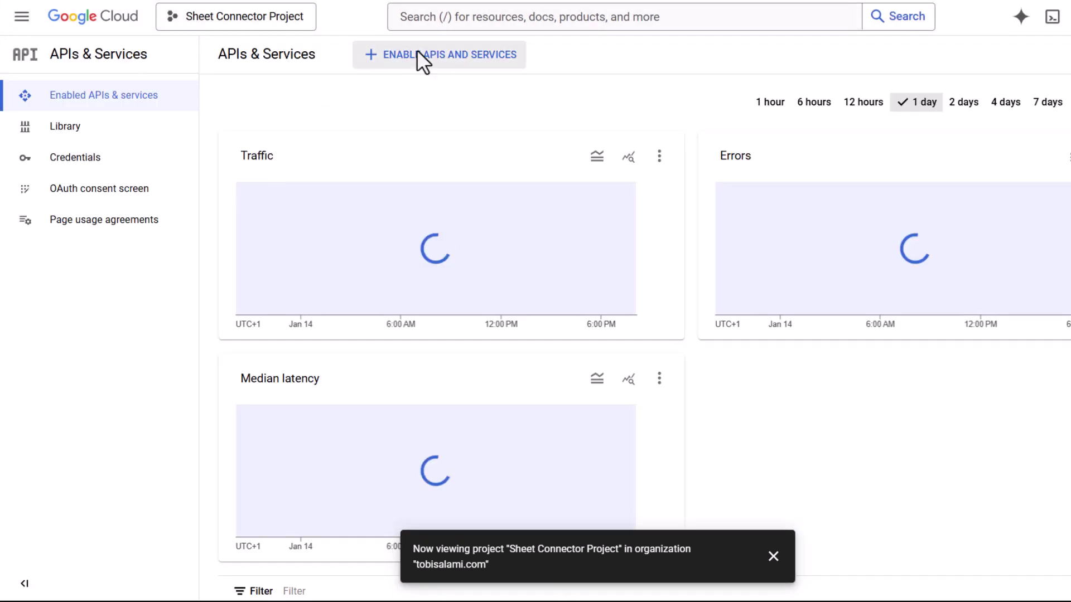
left_click(418, 54)
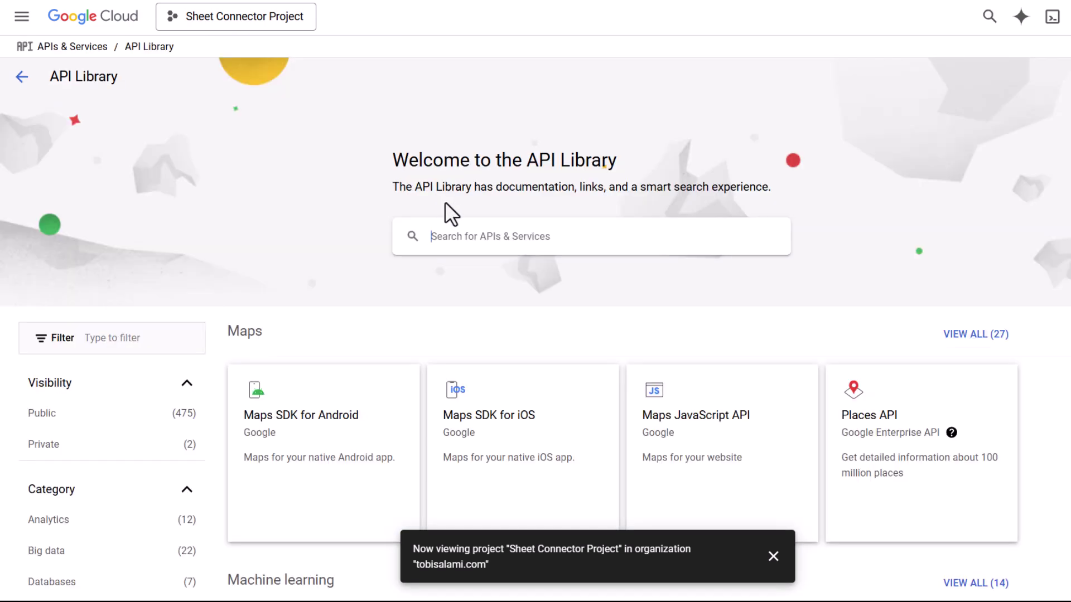
type("sheet")
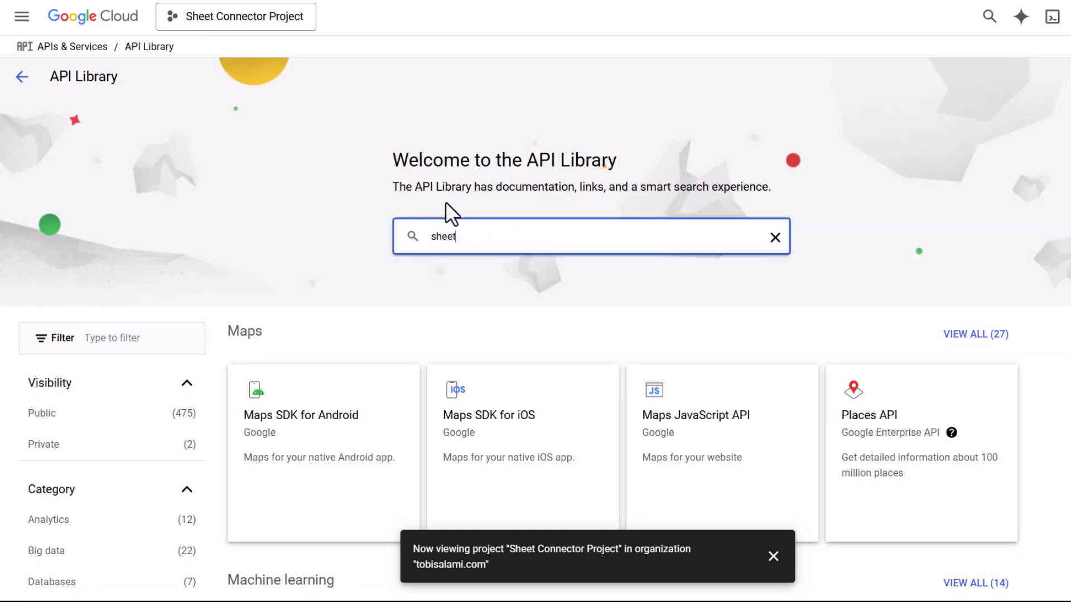
key("Return")
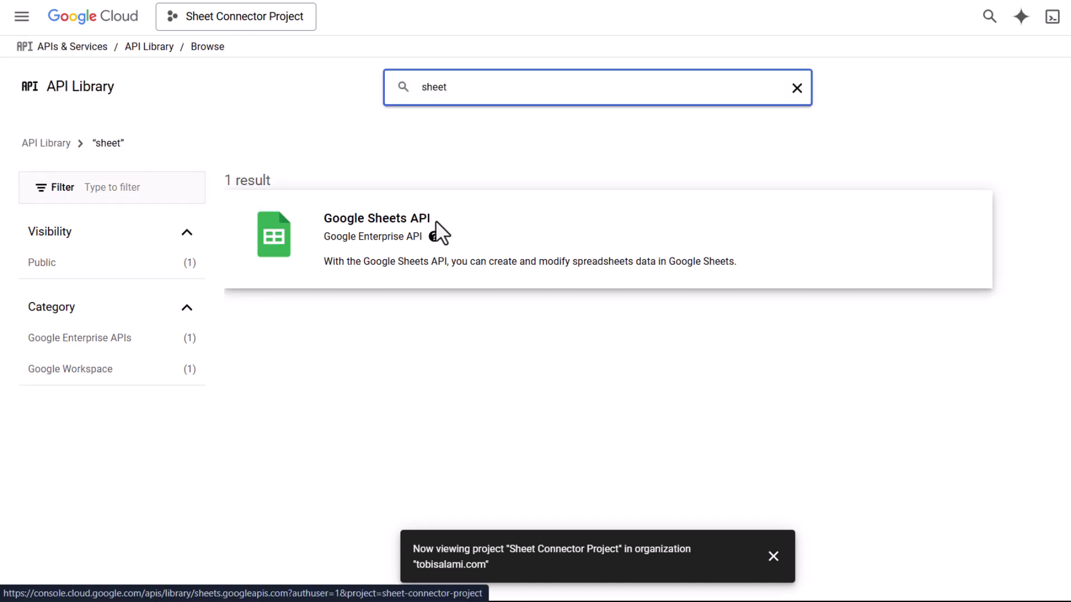
left_click(436, 220)
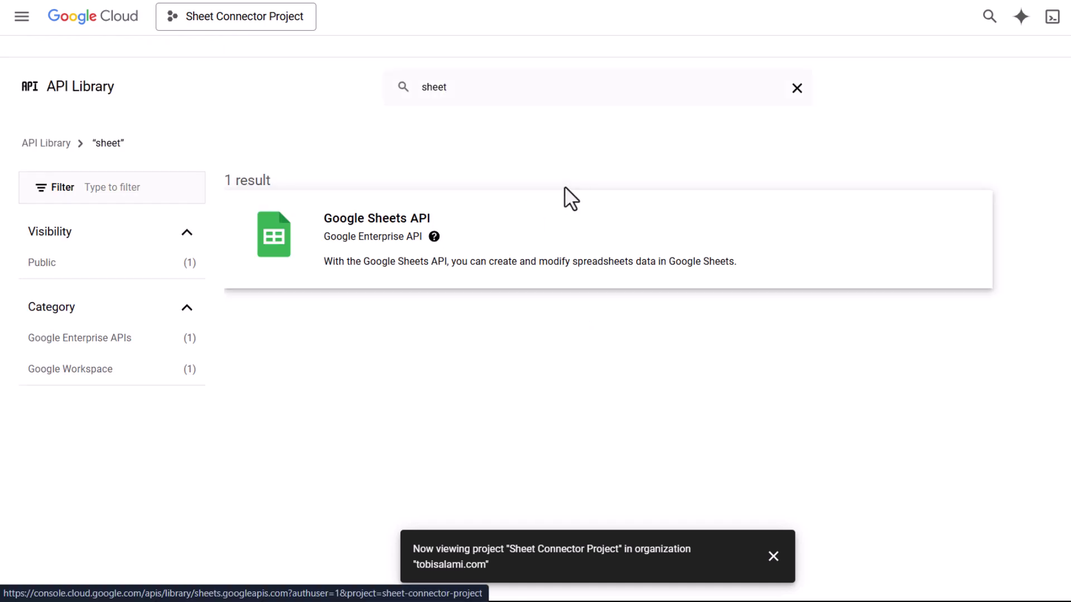
left_click(402, 213)
left_click(178, 218)
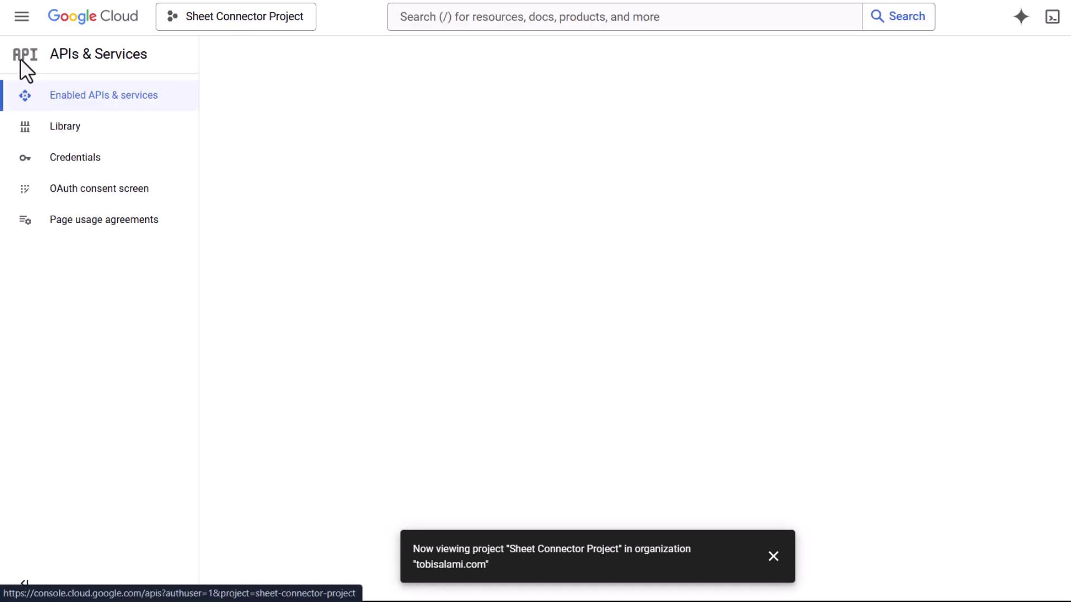
- Search the API Library for Drive and enable the Google Drive API
left_click(223, 57)
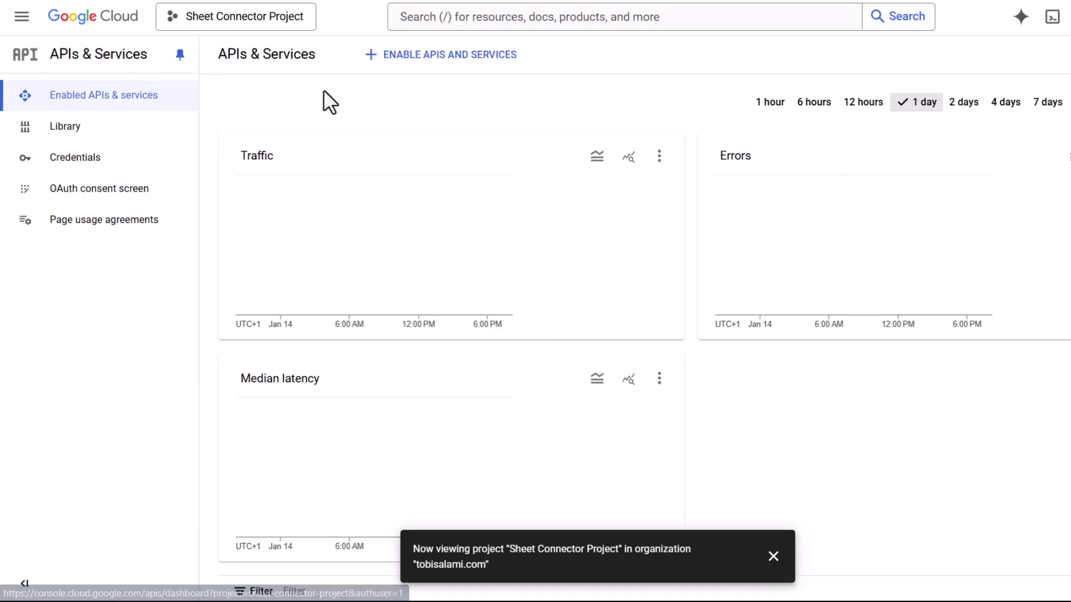
left_click(447, 57)
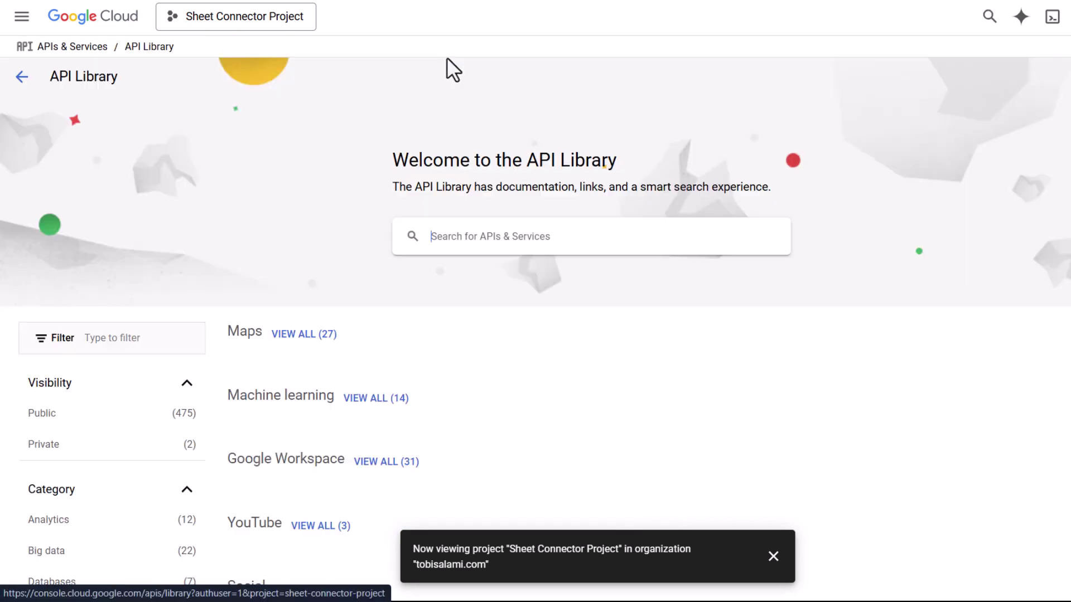
left_click(460, 235)
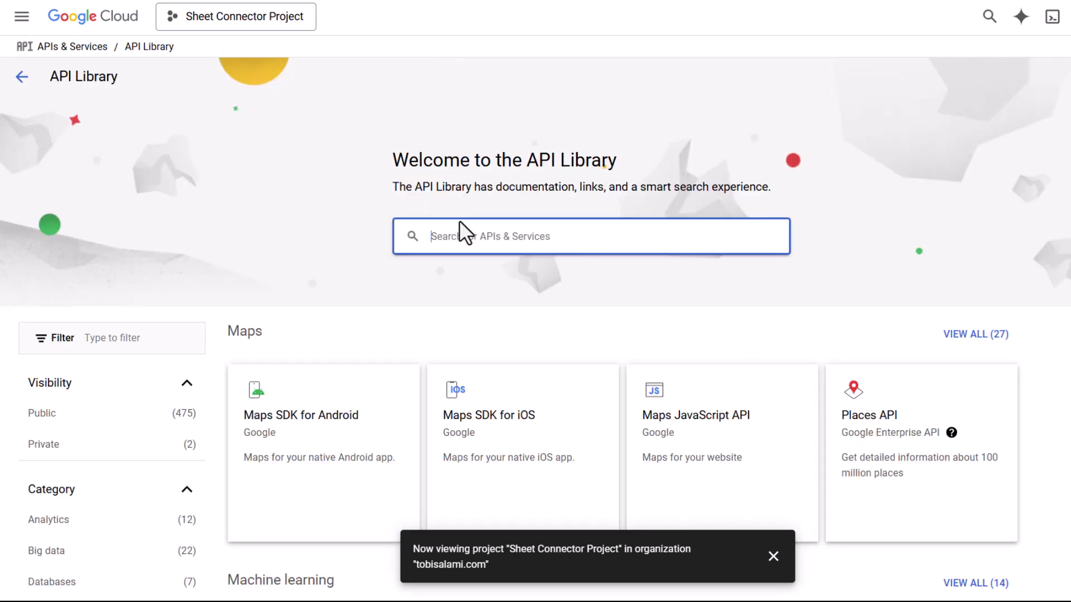
type("Drive")
key("Return")
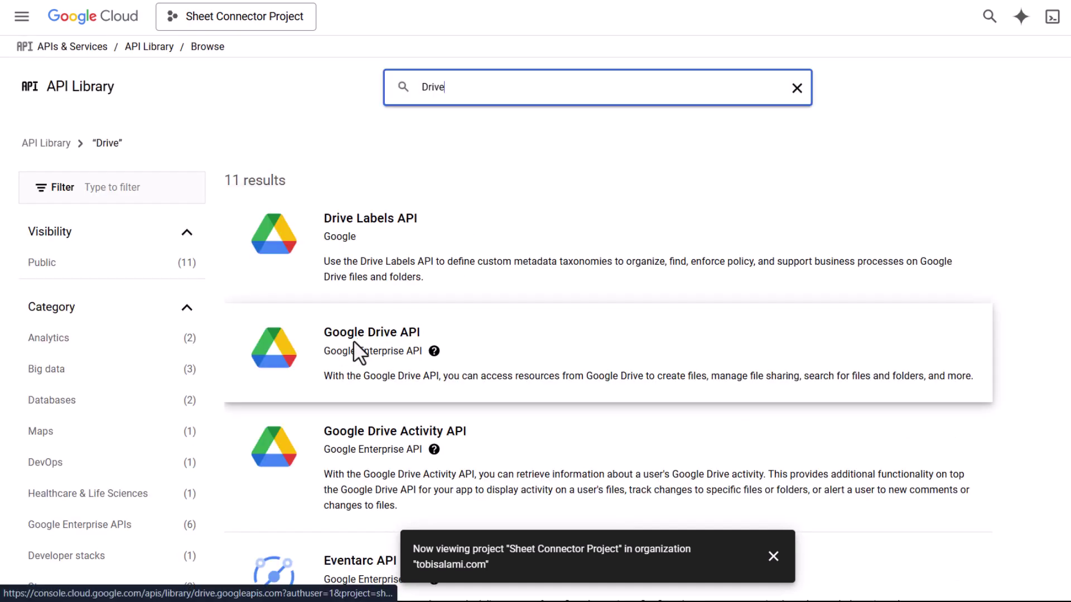
left_click(360, 337)
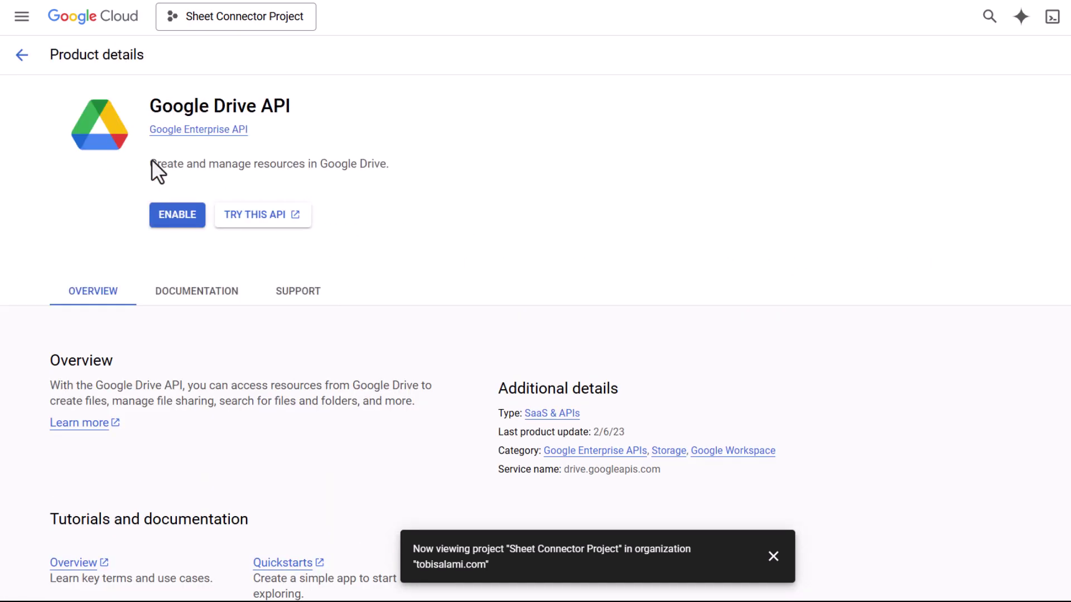
left_click(168, 218)
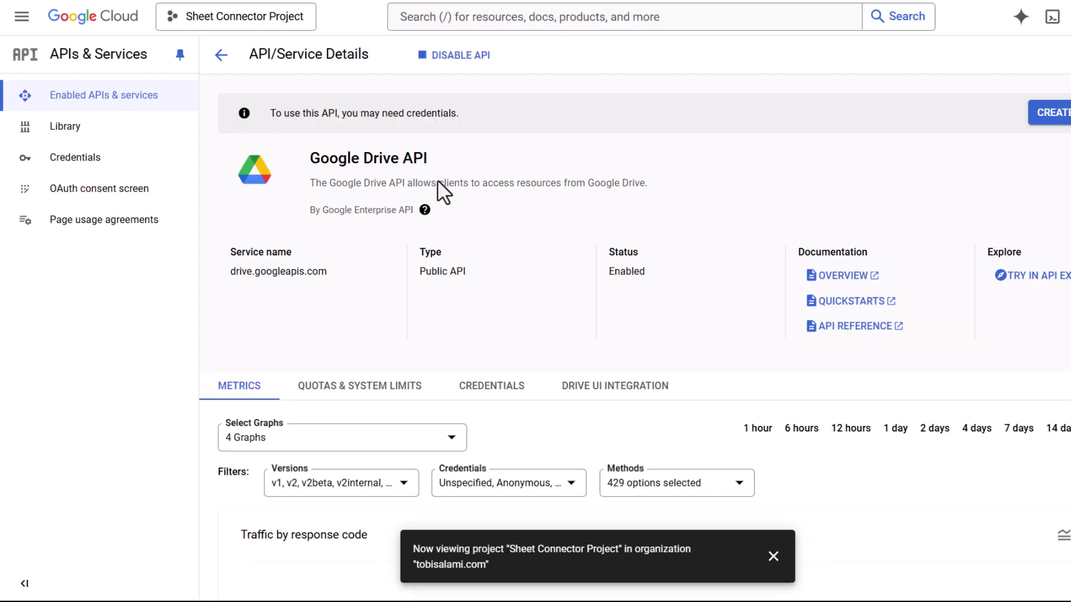
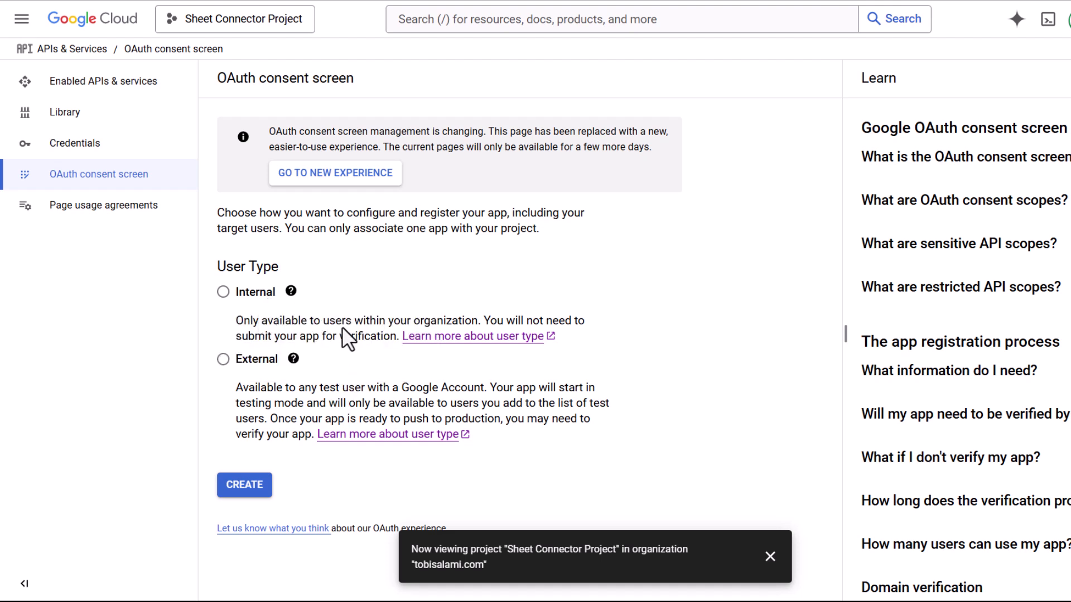
- Choose Internal as the consent screen user type and create the app registration
left_click(223, 293)
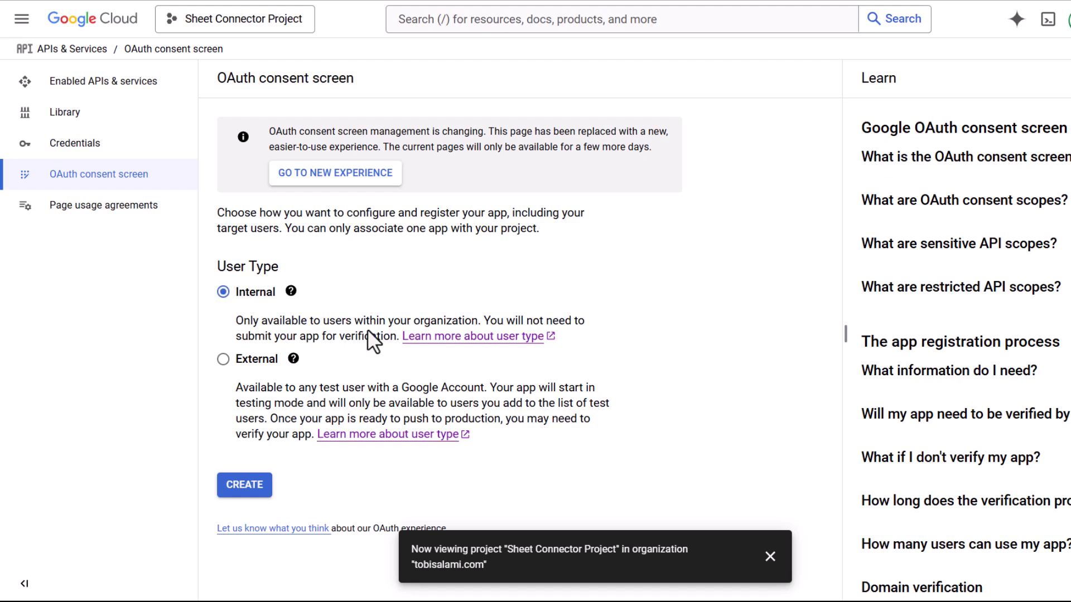
left_click(252, 490)
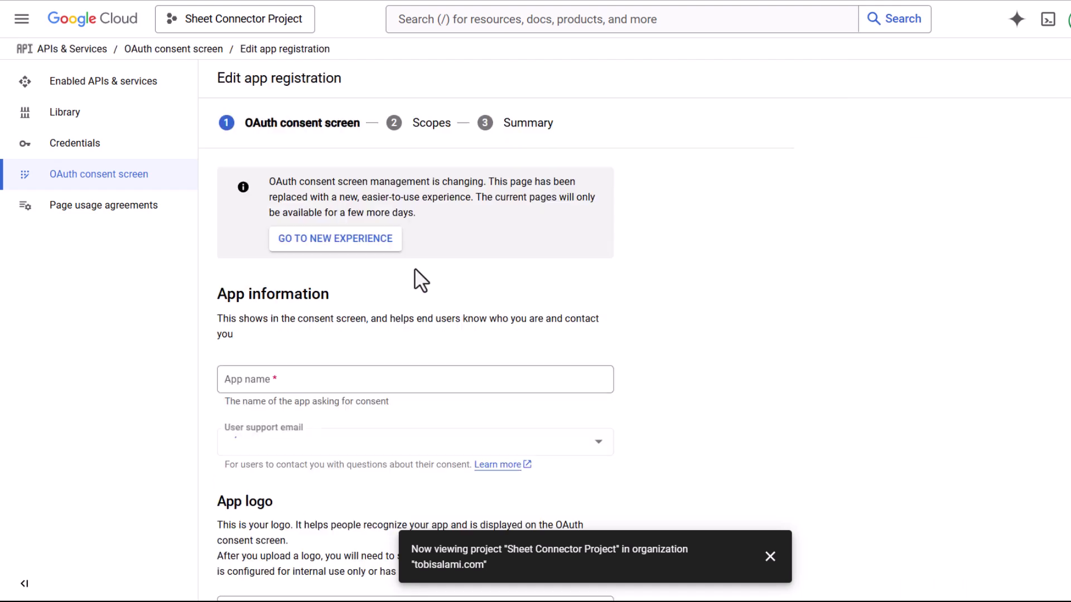
scroll(416, 259, "down", 2)
- Enter 'Connector App' as the app name and pick the account address as support email
left_click(283, 219)
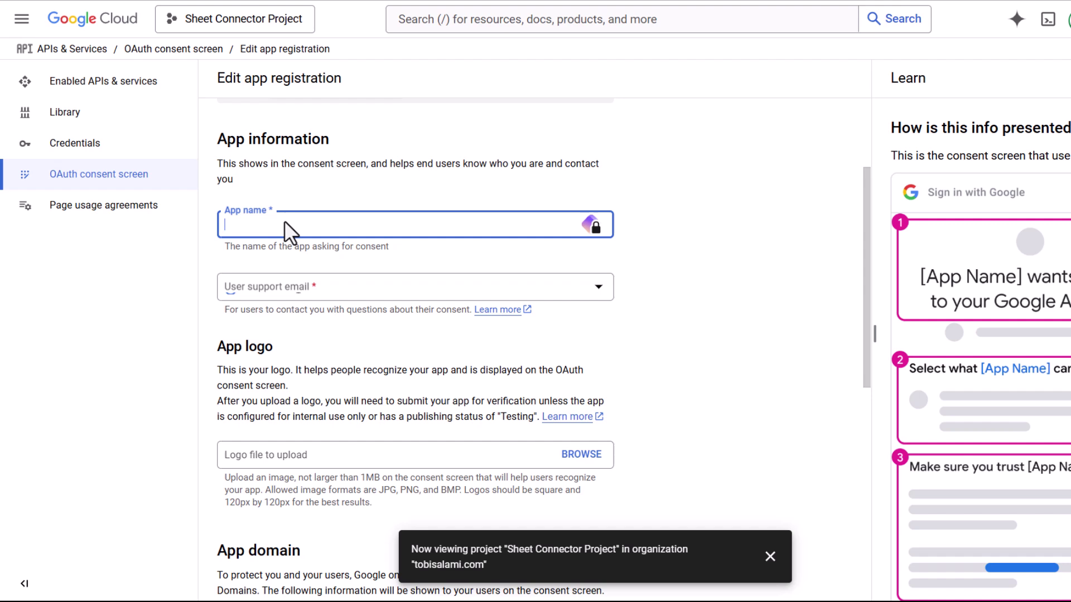
type("Connector App")
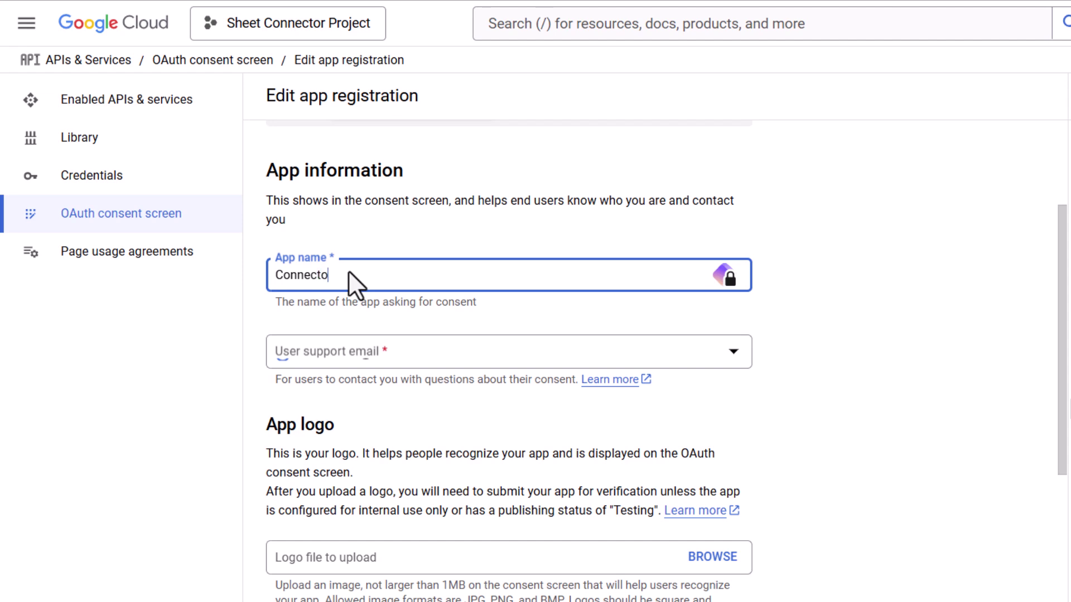
left_click(390, 353)
left_click(413, 364)
scroll(337, 190, "down", 3)
scroll(337, 189, "down", 2)
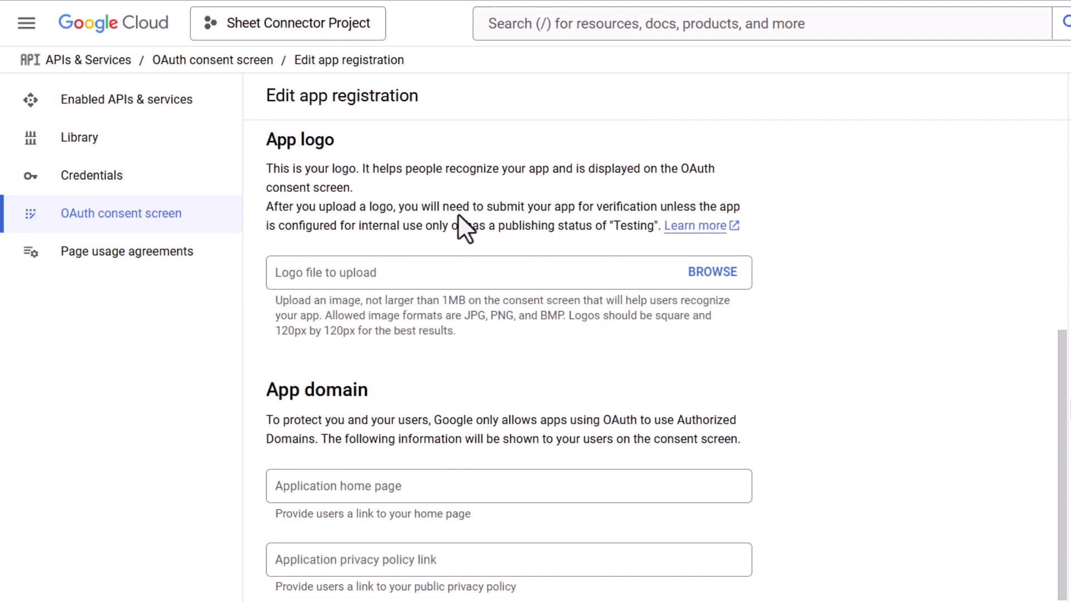
scroll(458, 214, "down", 5)
left_click(403, 200)
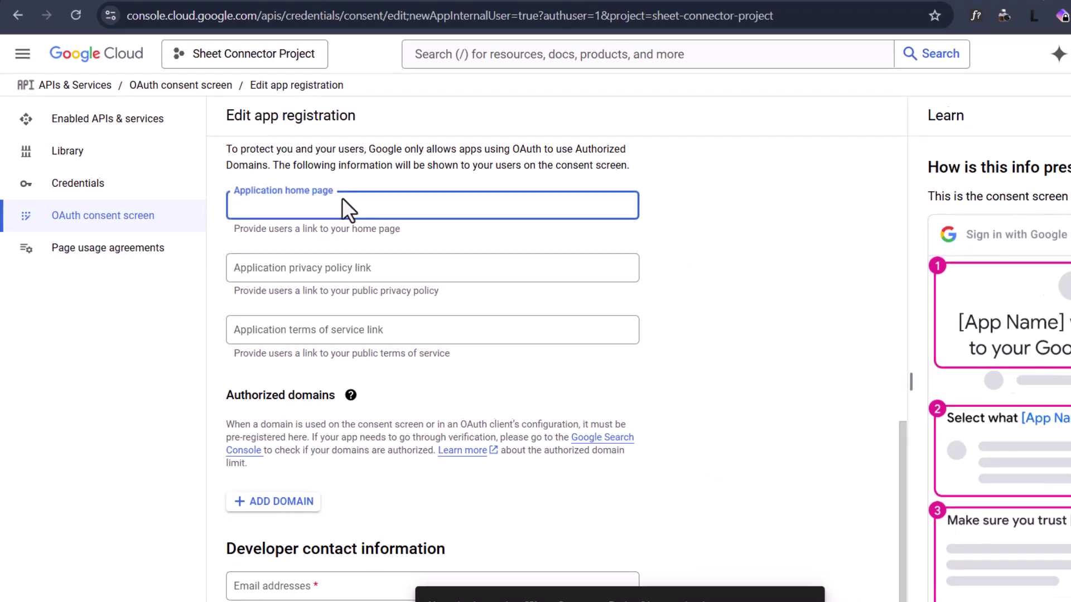
- Copy the site URL from Bit Form and paste it as the application home page
left_click(216, 15)
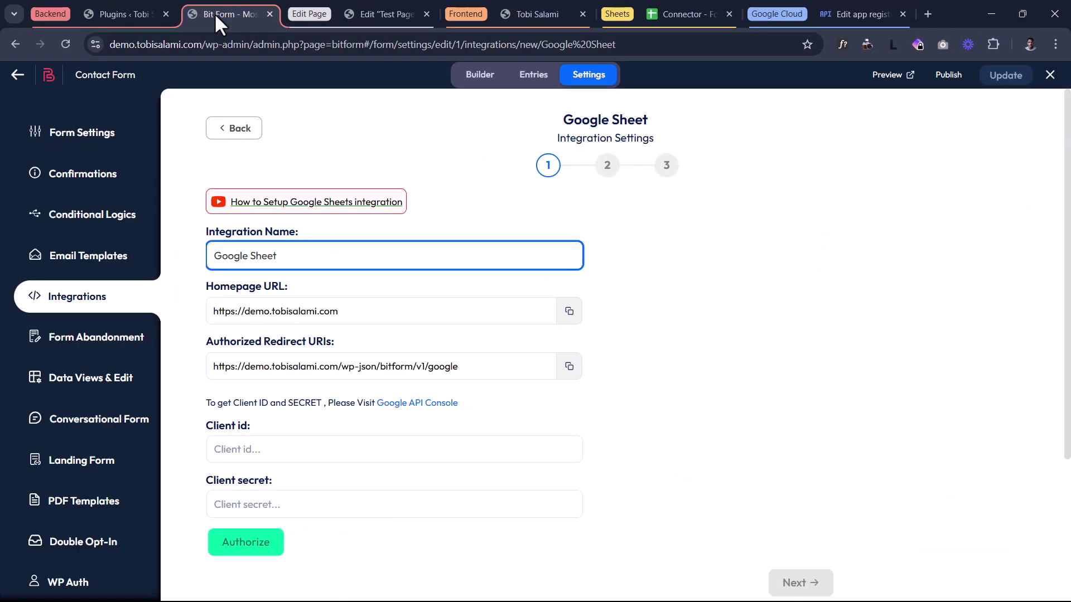
scroll(312, 341, "down", 1)
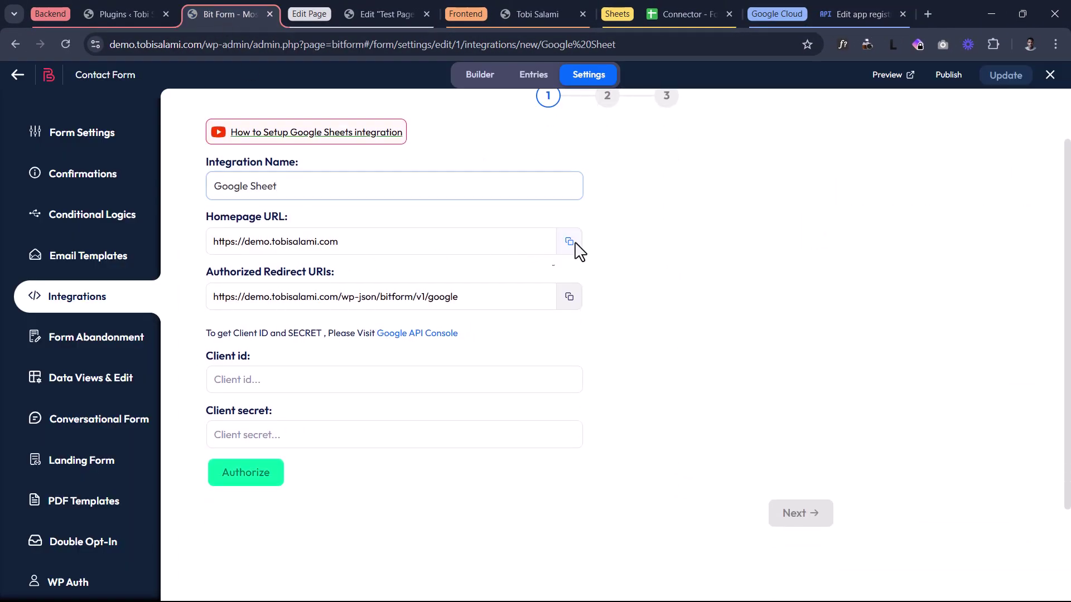
left_click(570, 242)
left_click(853, 14)
key("ctrl+v")
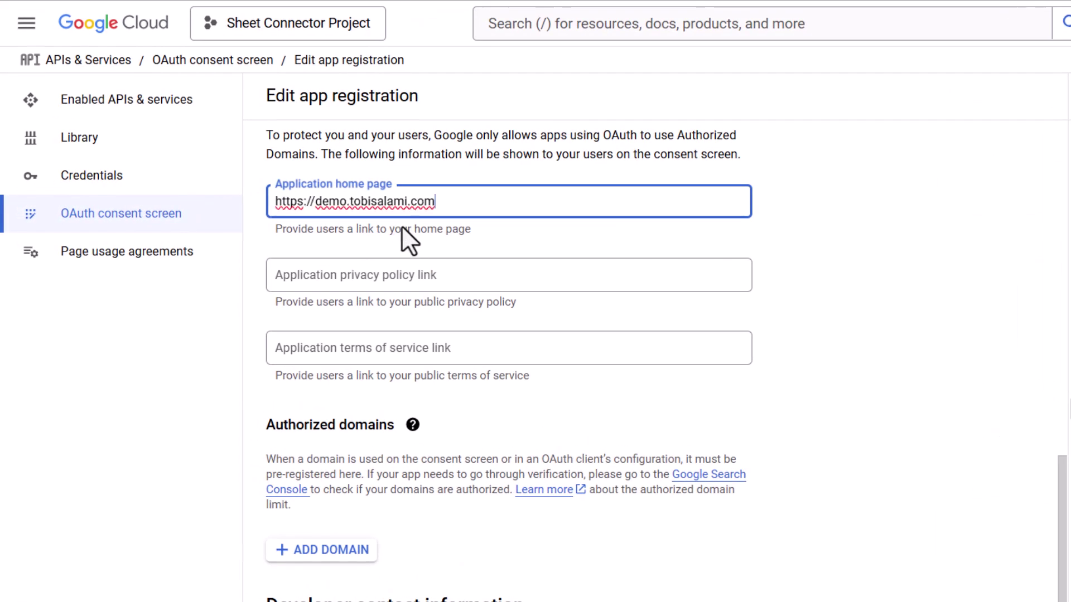
- Set the privacy policy link to the site URL plus /privacy/ and the terms link to /tos
left_click(397, 285)
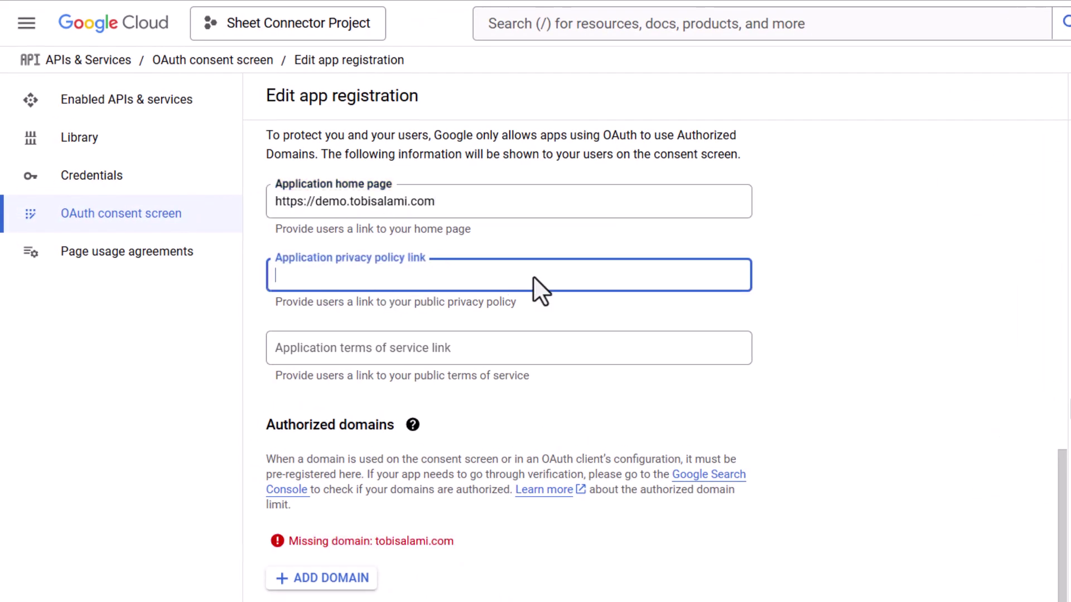
key("ctrl+v")
type("/pr")
type("ov")
key("BackSpace")
key("BackSpace")
type("ica")
key("BackSpace")
key("BackSpace")
type("vacy/")
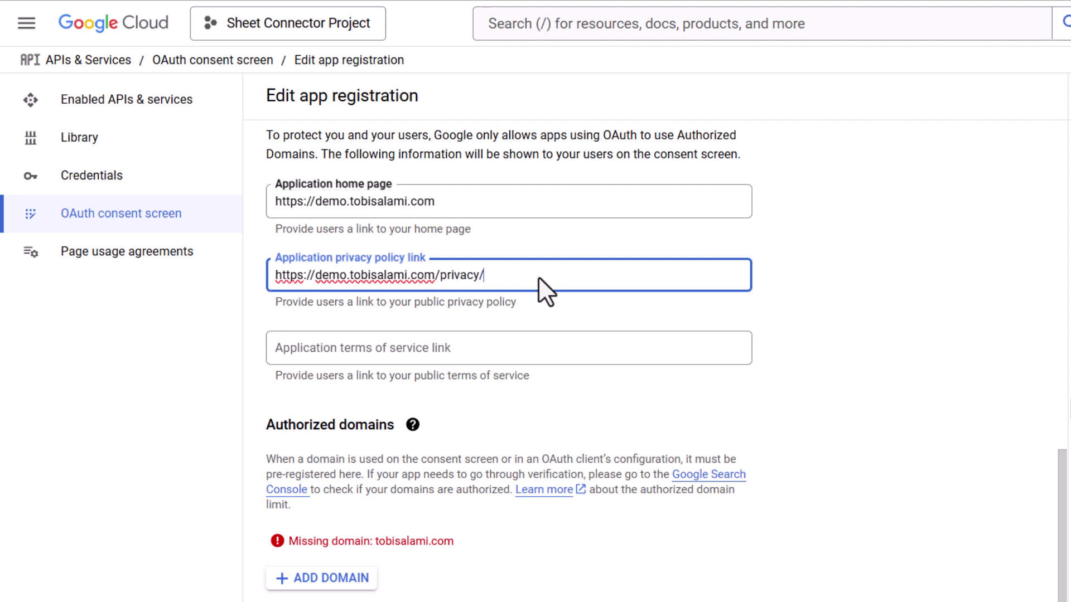
left_click(484, 350)
key("ctrl+v")
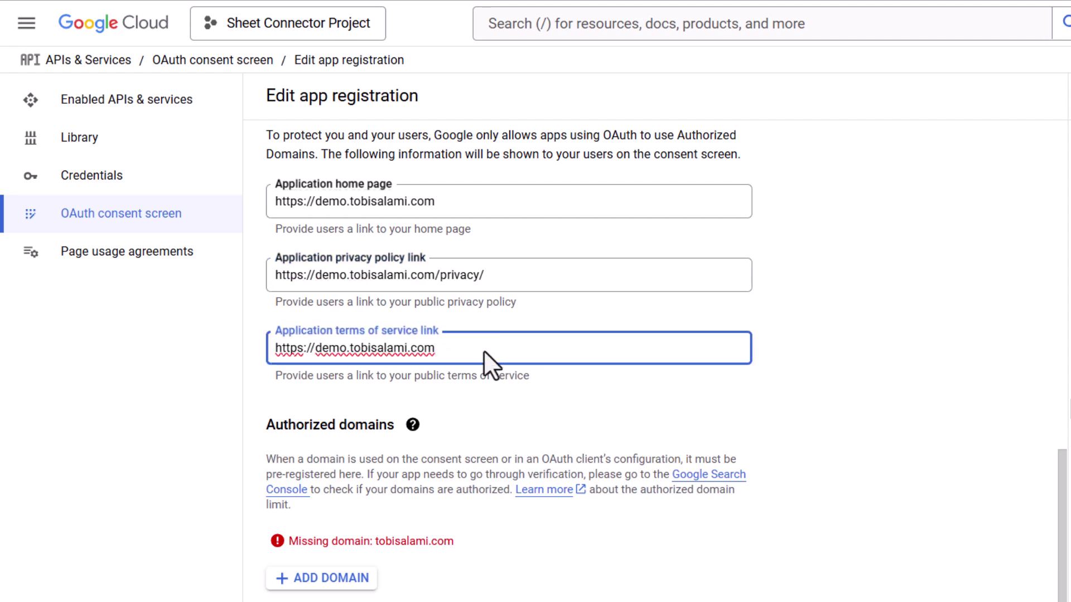
type("/tos/")
- Add tobisalami.com as an authorized domain
scroll(441, 385, "down", 1)
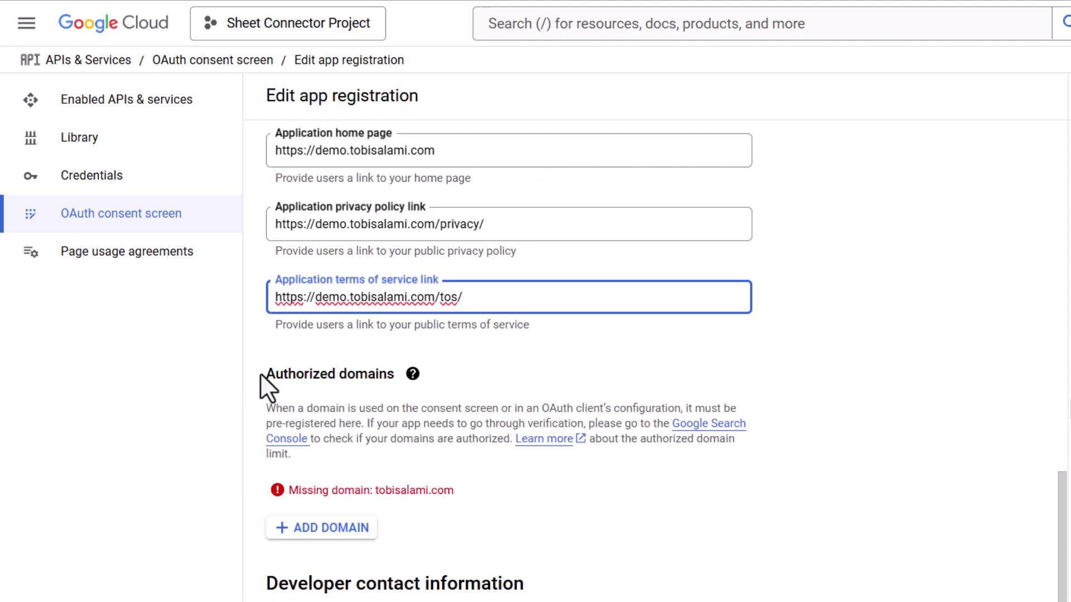
left_click_drag(453, 490, 373, 492)
right_click(399, 491)
left_click(441, 515)
left_click(358, 527)
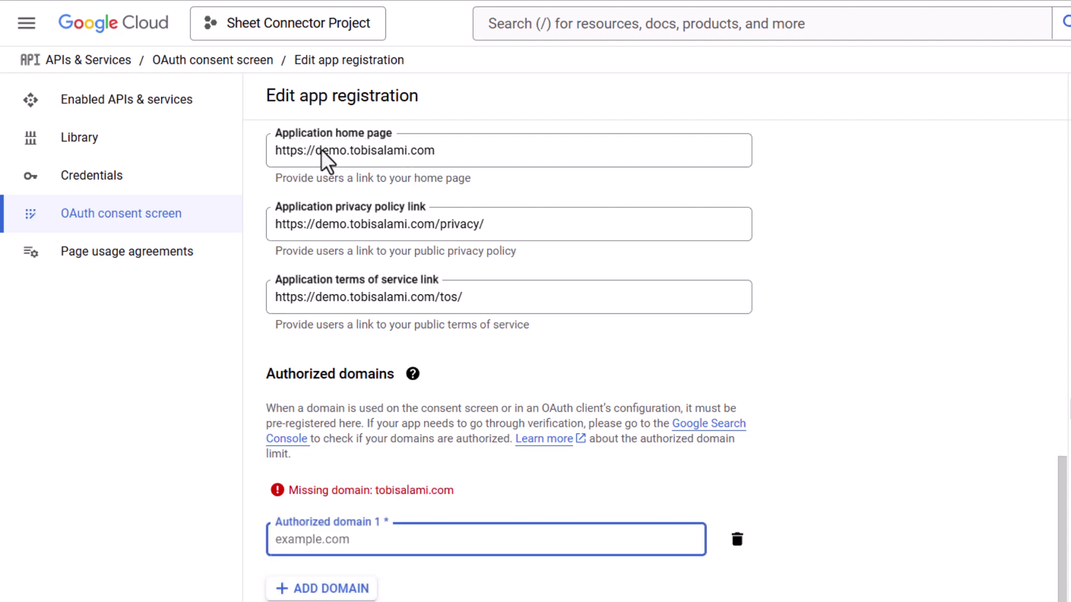
left_click_drag(321, 150, 468, 167)
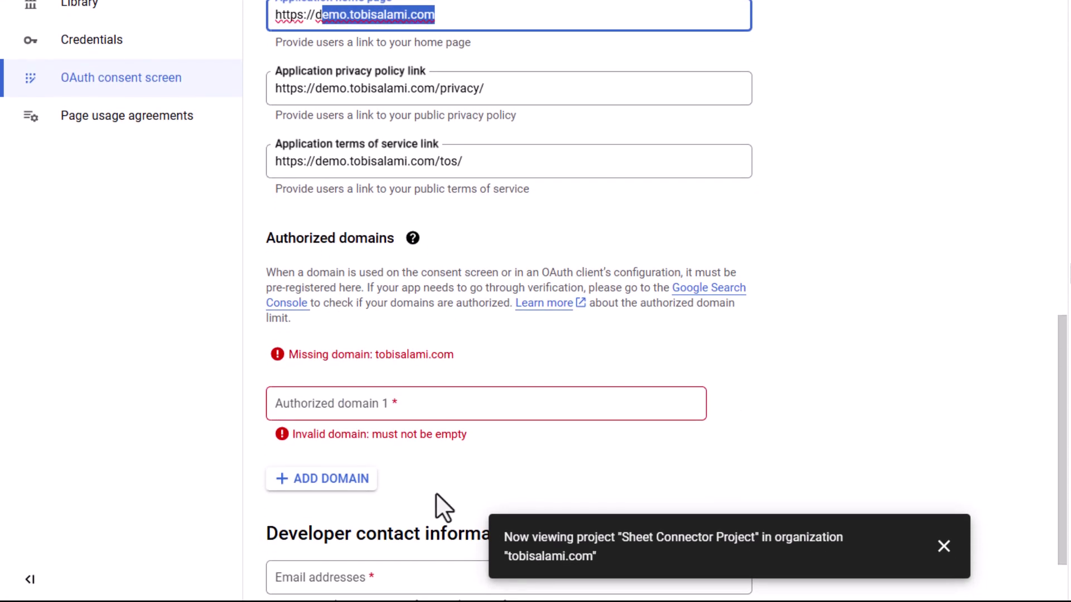
left_click(424, 404)
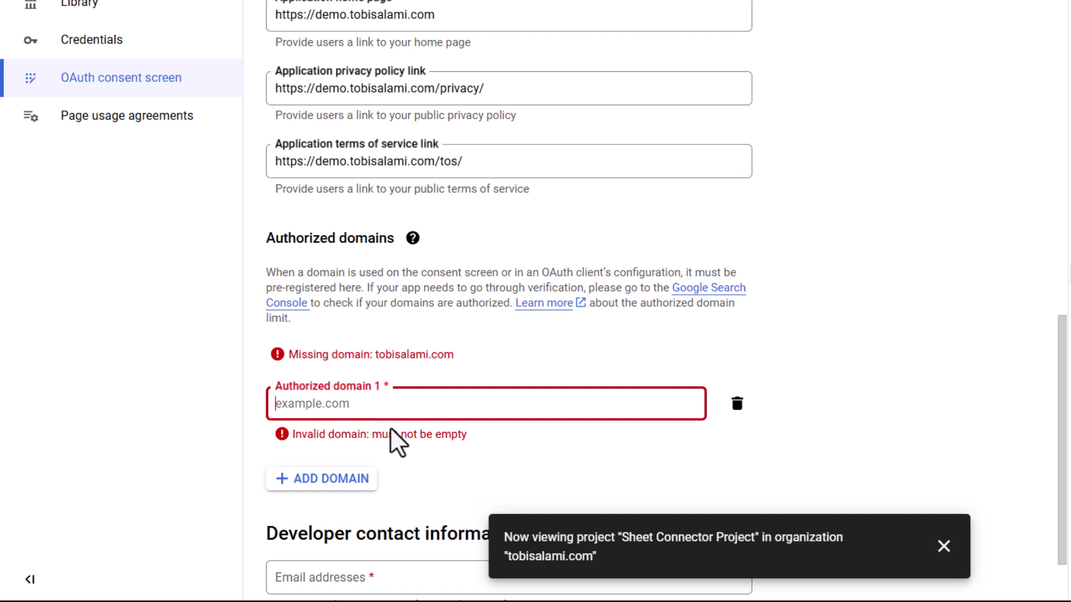
key("ctrl+v")
left_click(447, 434)
- Enter the developer contact email address
scroll(408, 502, "down", 3)
left_click(390, 498)
type("a")
key("BackSpace")
- Save the consent screen without scopes, return to the dashboard, and open Create Credentials on Credentials
left_click(342, 563)
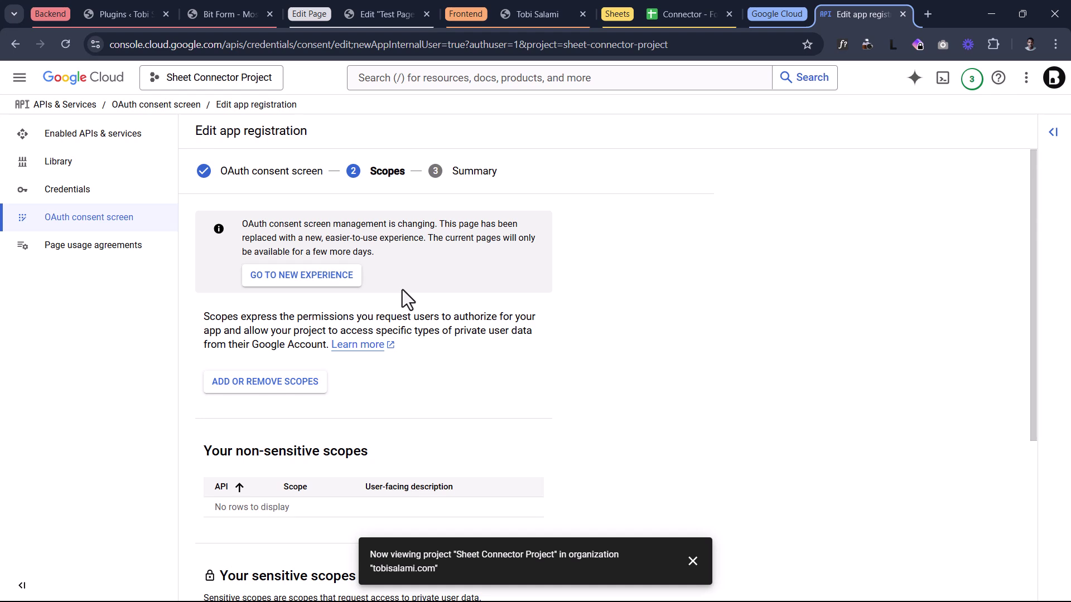
scroll(402, 290, "down", 4)
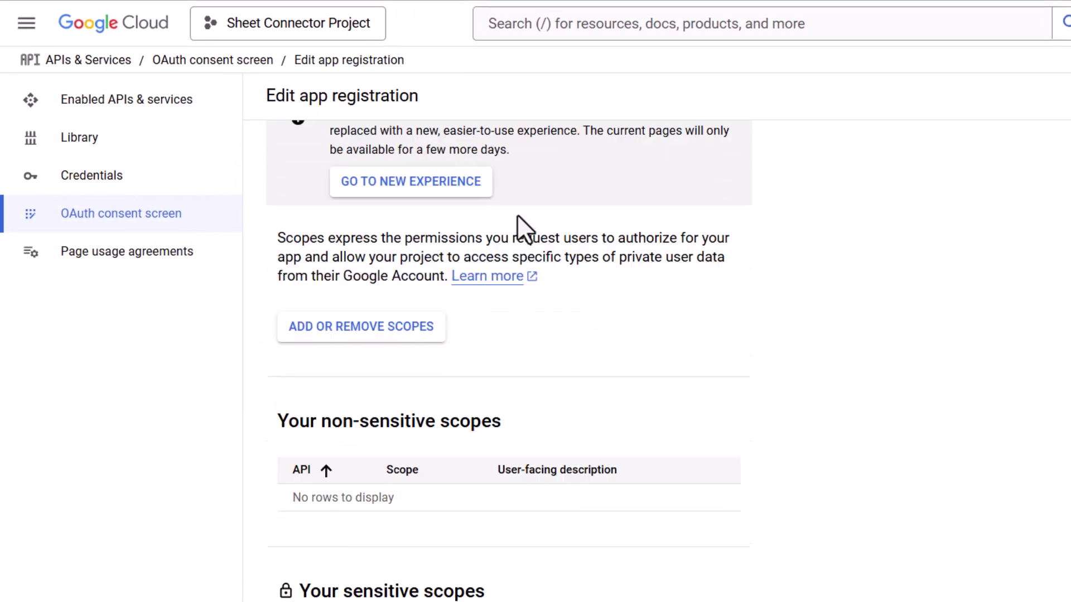
scroll(546, 402, "down", 3)
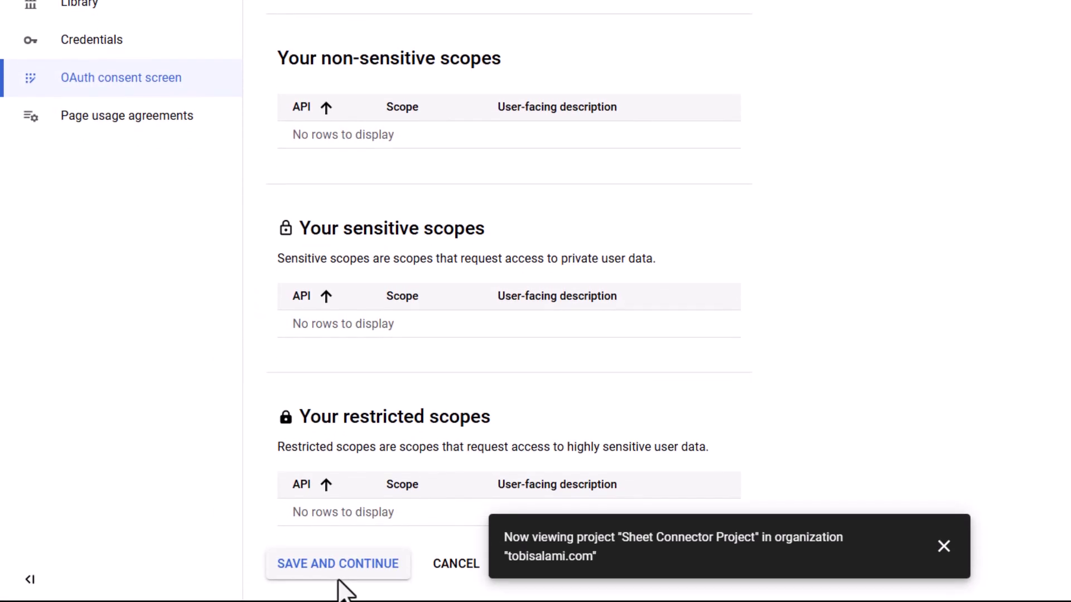
left_click(317, 578)
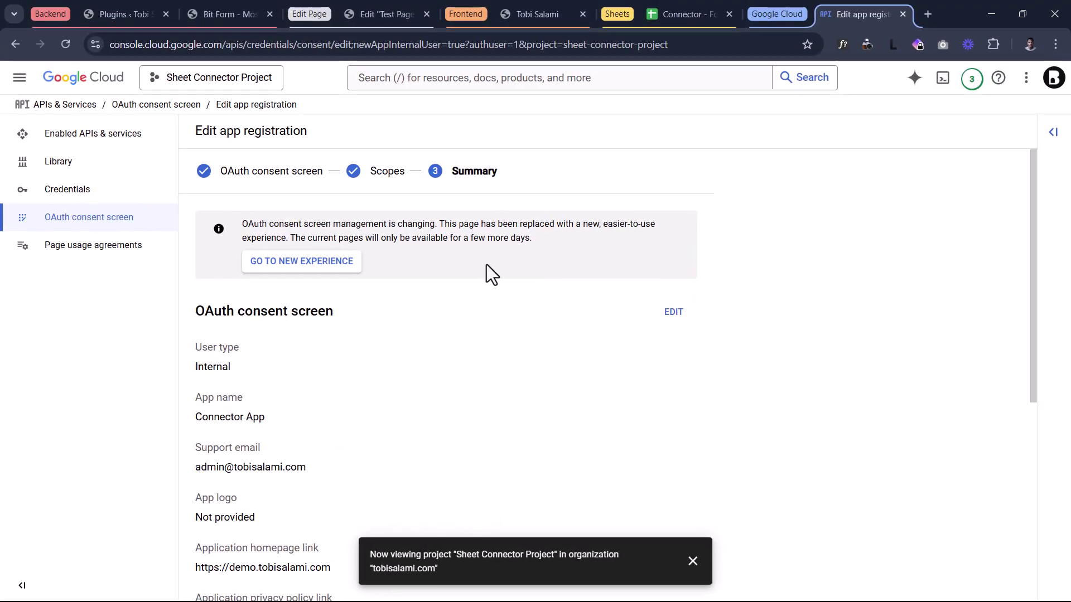
scroll(486, 264, "down", 5)
scroll(487, 294, "down", 1)
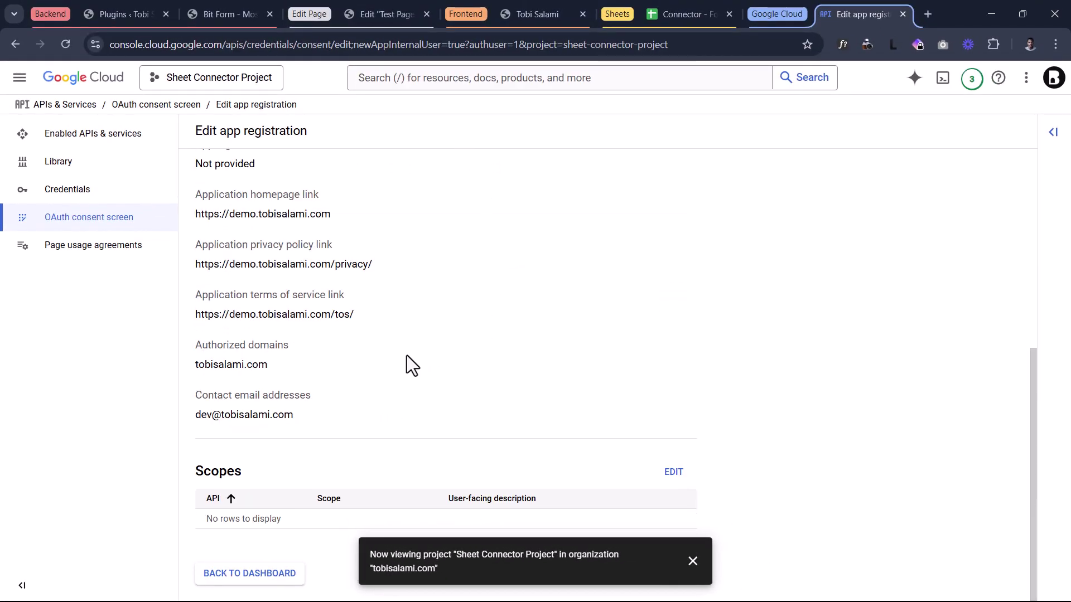
left_click(274, 575)
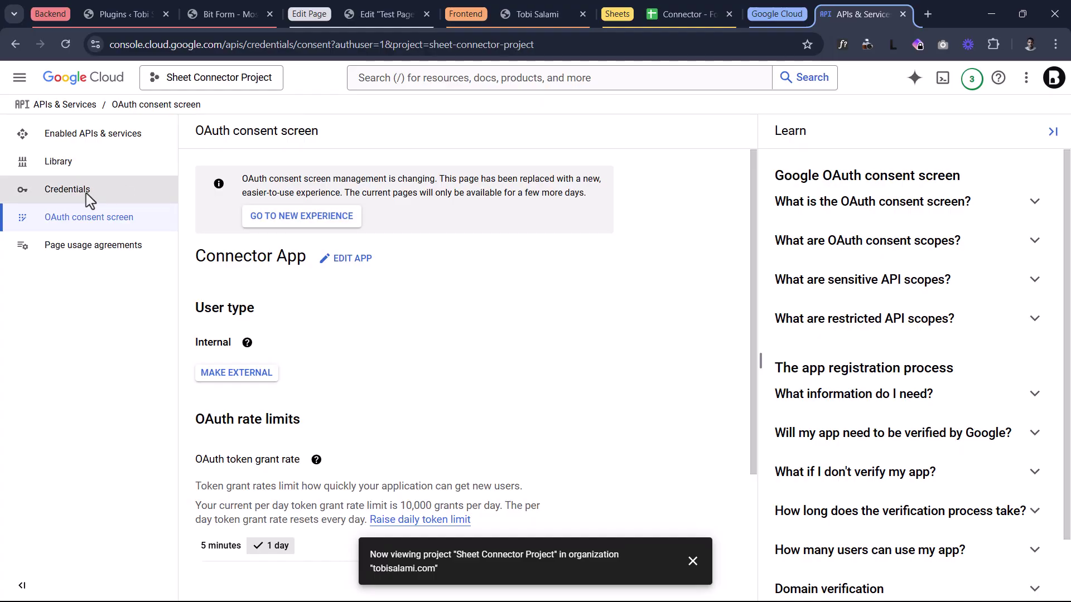
left_click(86, 193)
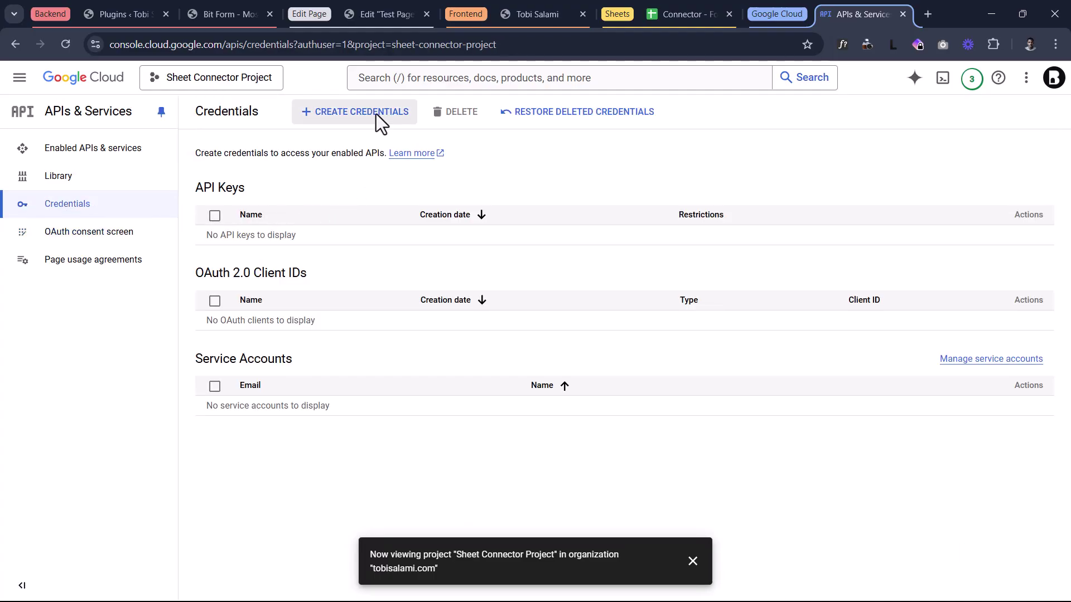
left_click(376, 113)
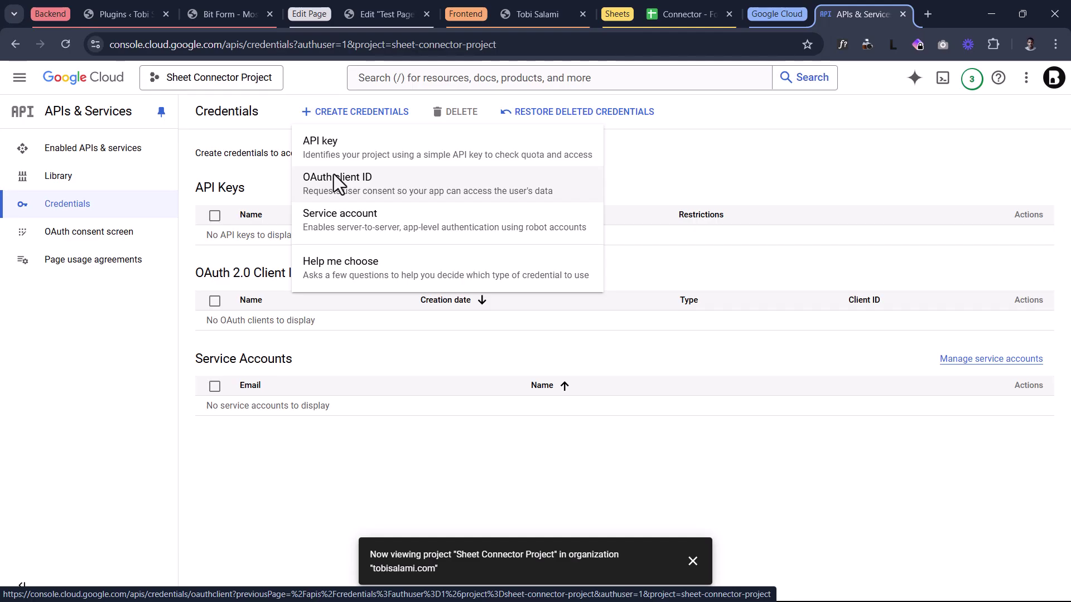
- Start an OAuth client ID of type Web application named 'Sheets'
left_click(334, 174)
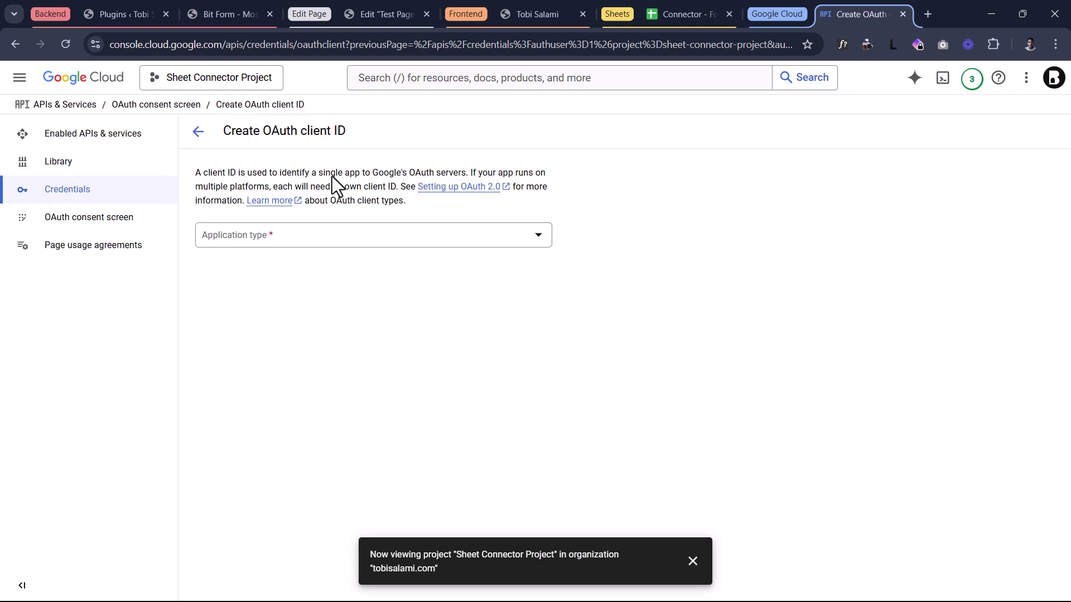
left_click(295, 237)
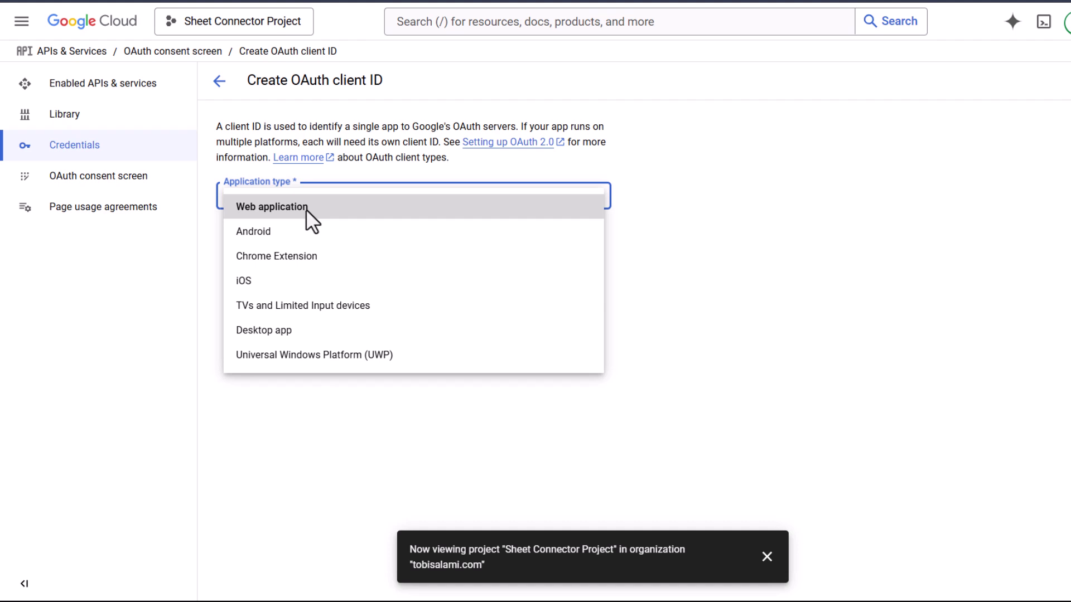
left_click(306, 209)
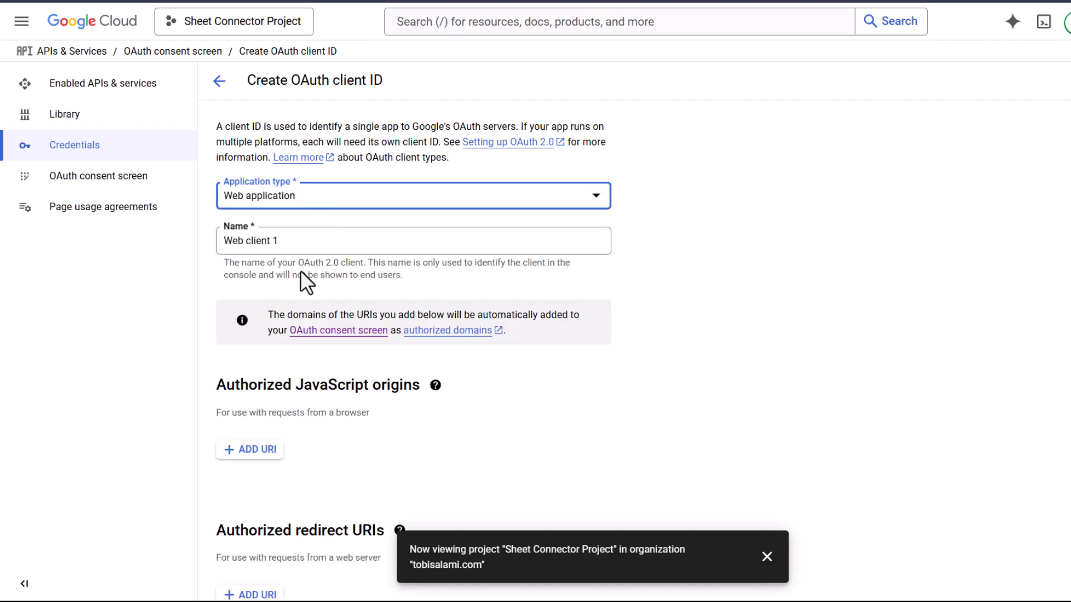
triple_click(292, 246)
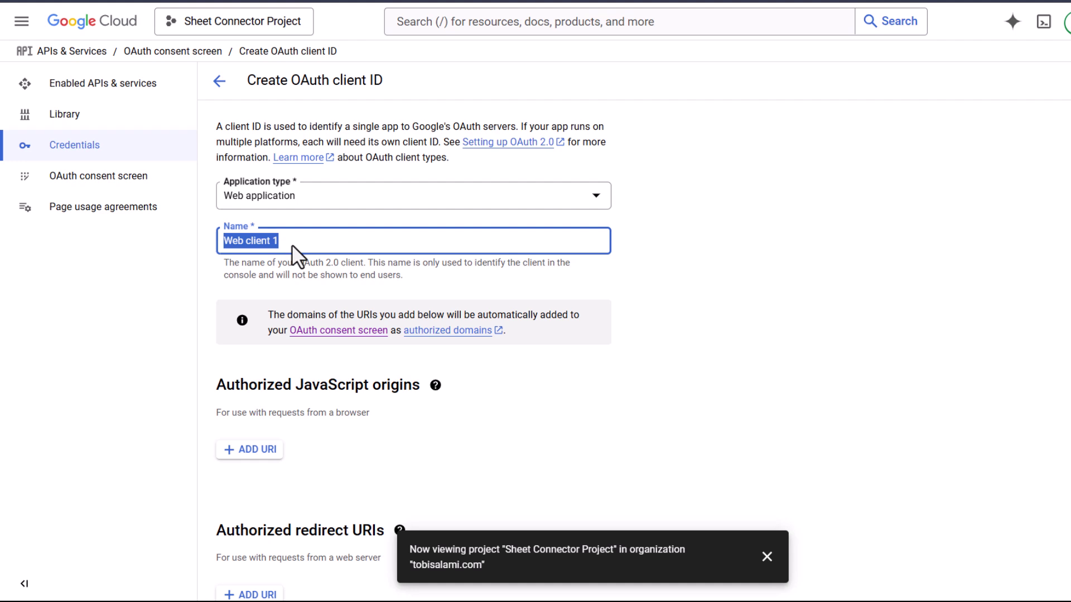
type("Sheets for Tobi")
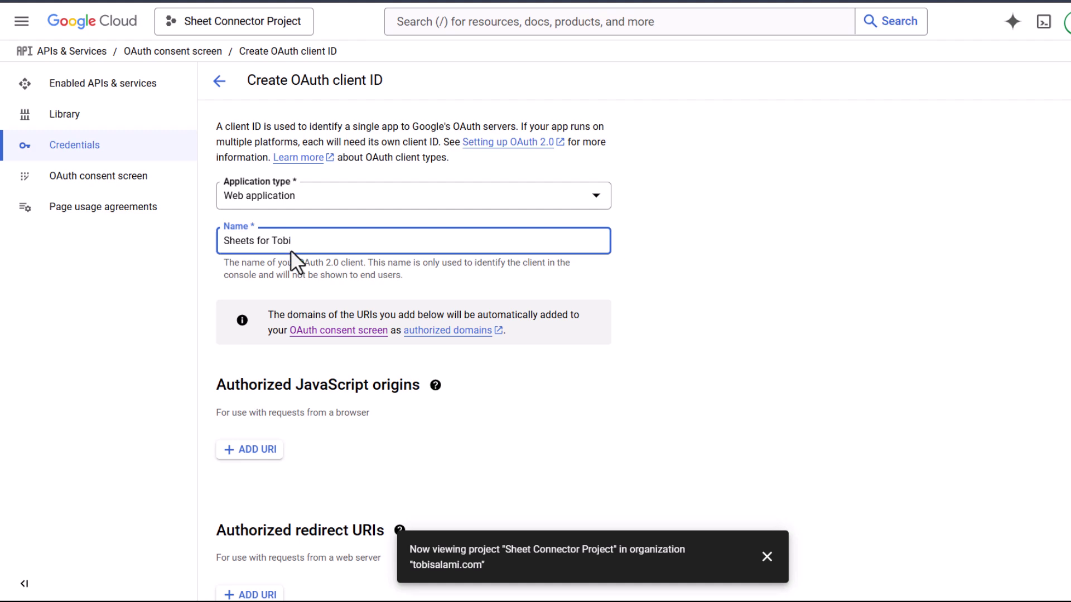
- Add the site homepage URL as an authorized JavaScript origin
scroll(311, 269, "down", 2)
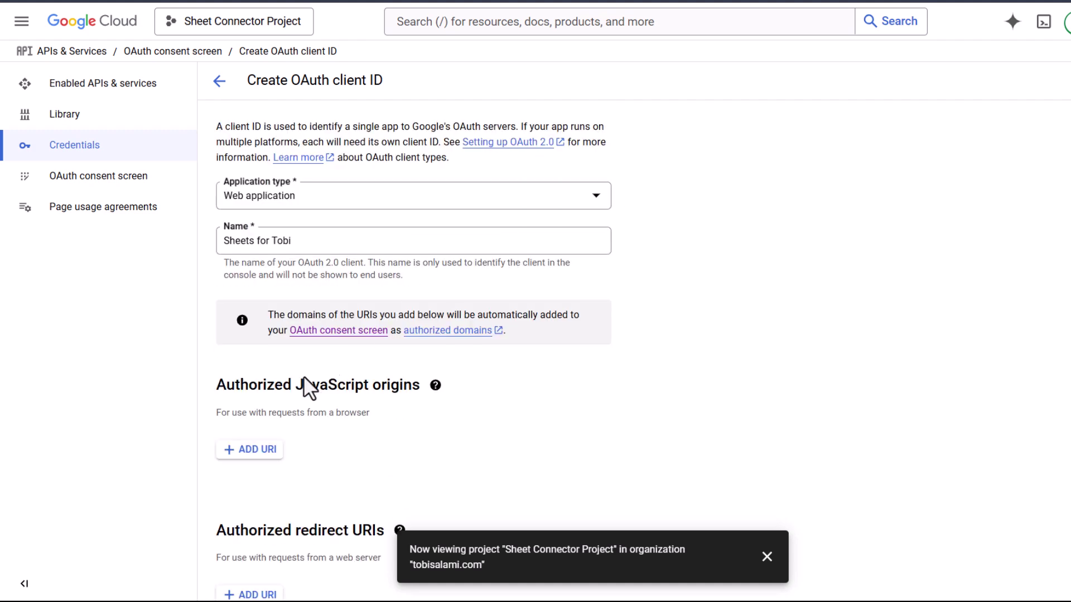
left_click(262, 453)
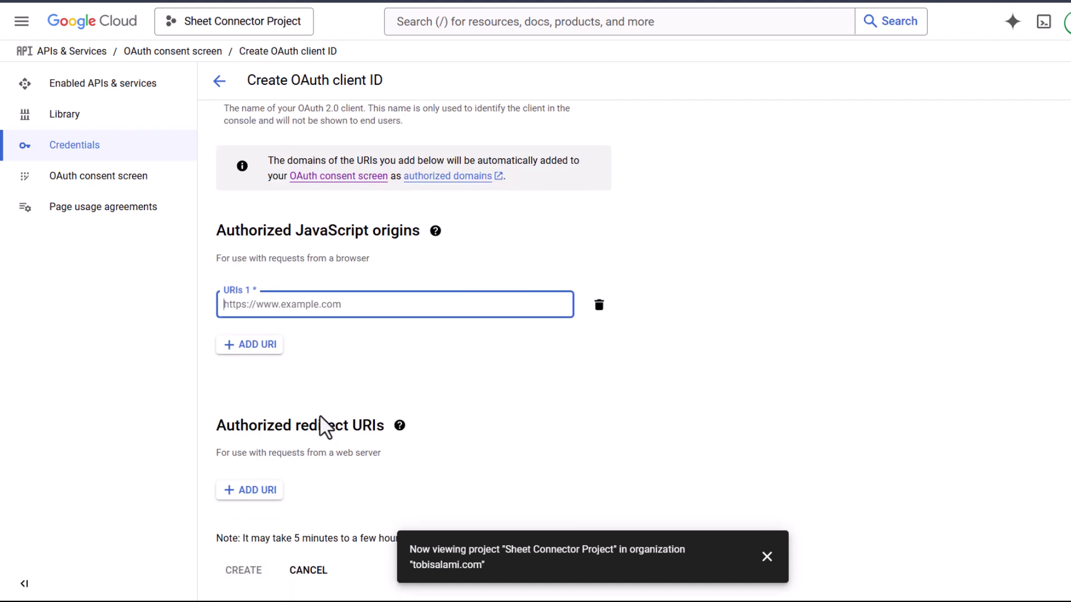
type("https://demo.tobisalami.com")
left_click(390, 381)
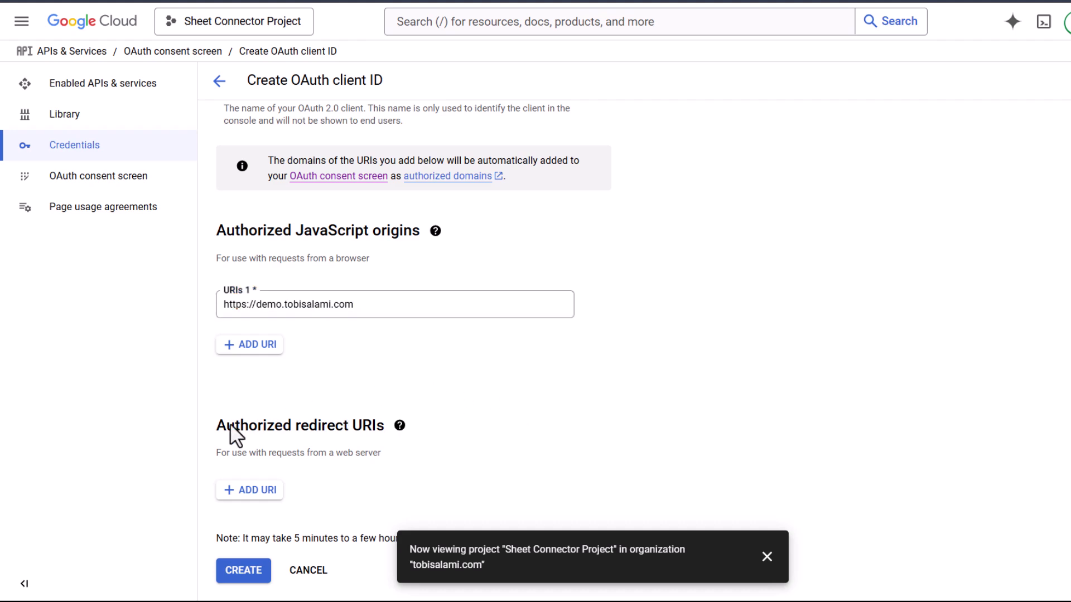
left_click_drag(226, 425, 299, 425)
left_click(338, 378)
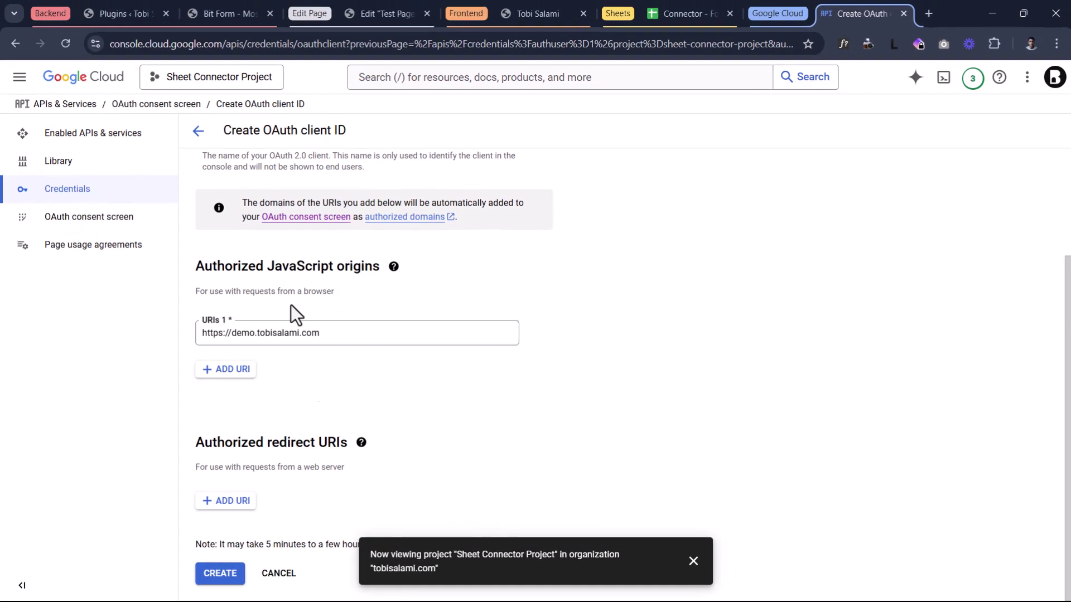
left_click(239, 7)
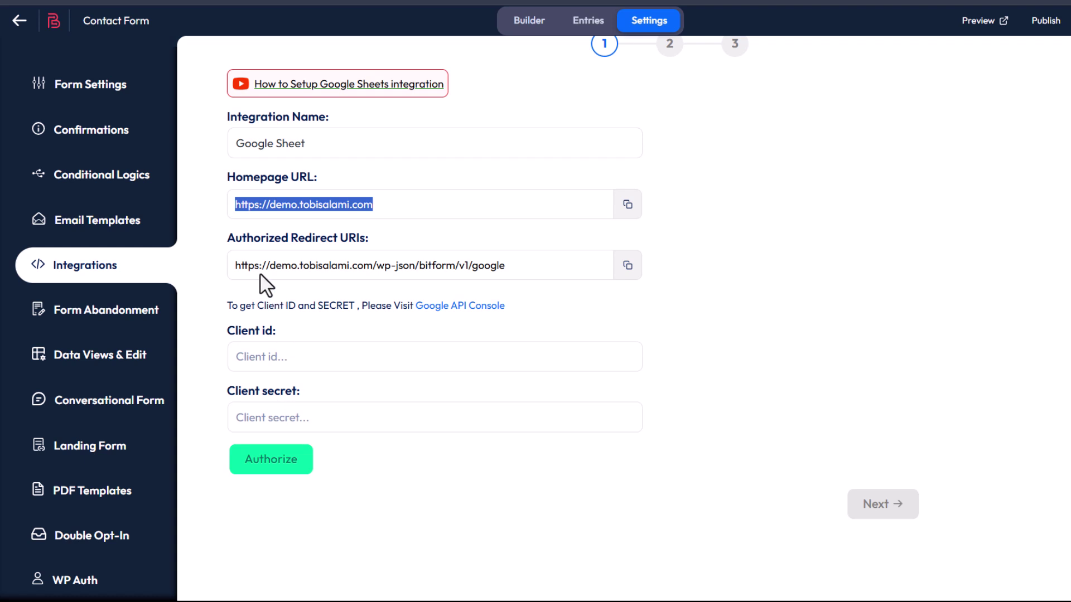
- Copy Bit Form's Authorized Redirect URI and paste it as the OAuth client's redirect URI
left_click(271, 239)
left_click_drag(209, 236, 409, 240)
left_click(410, 241)
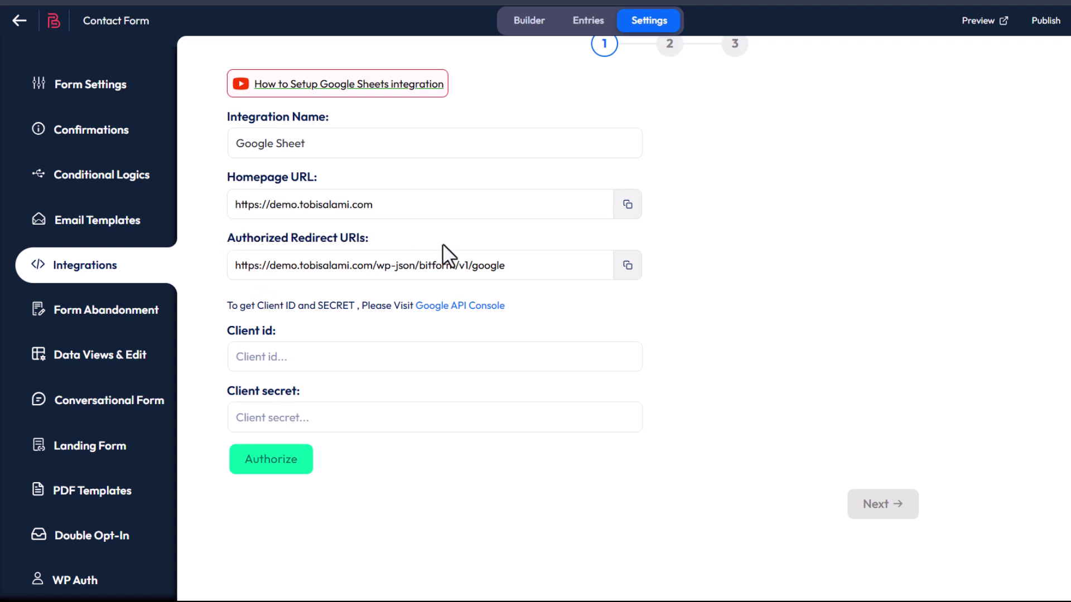
left_click(626, 266)
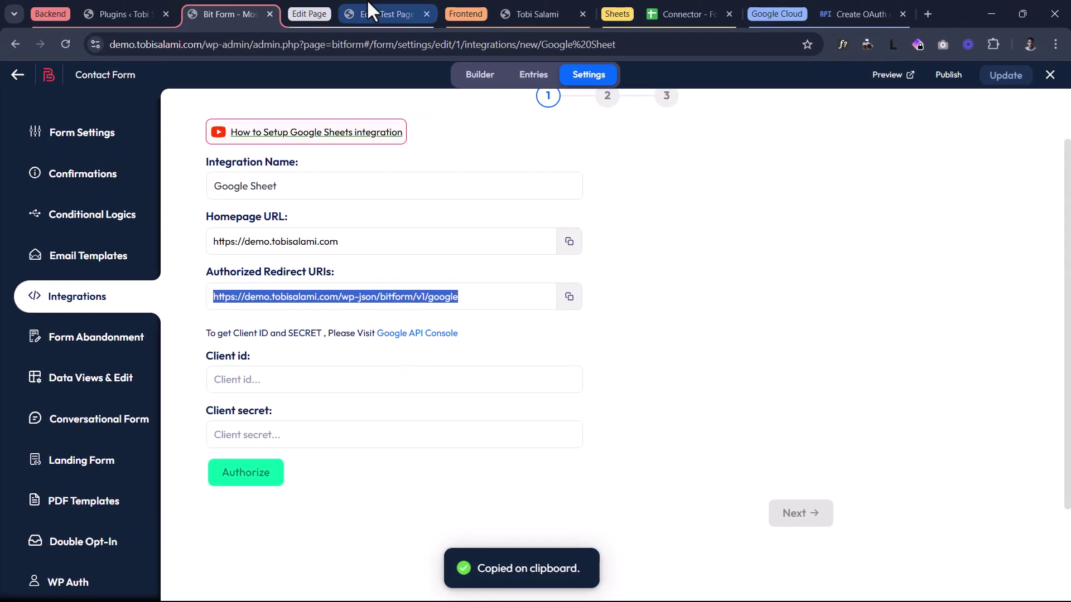
left_click(878, 11)
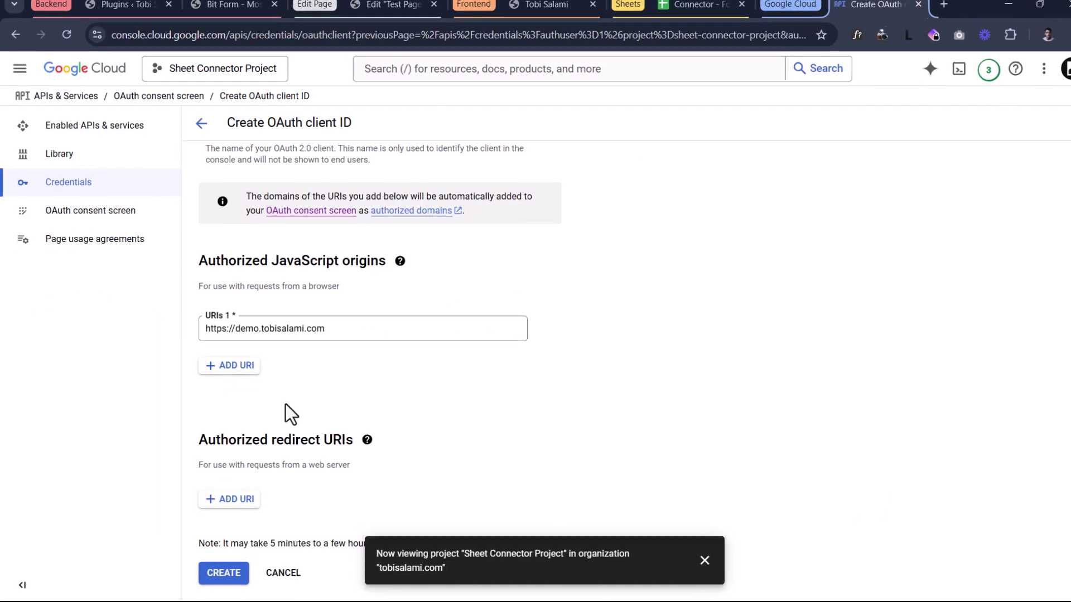
left_click(232, 499)
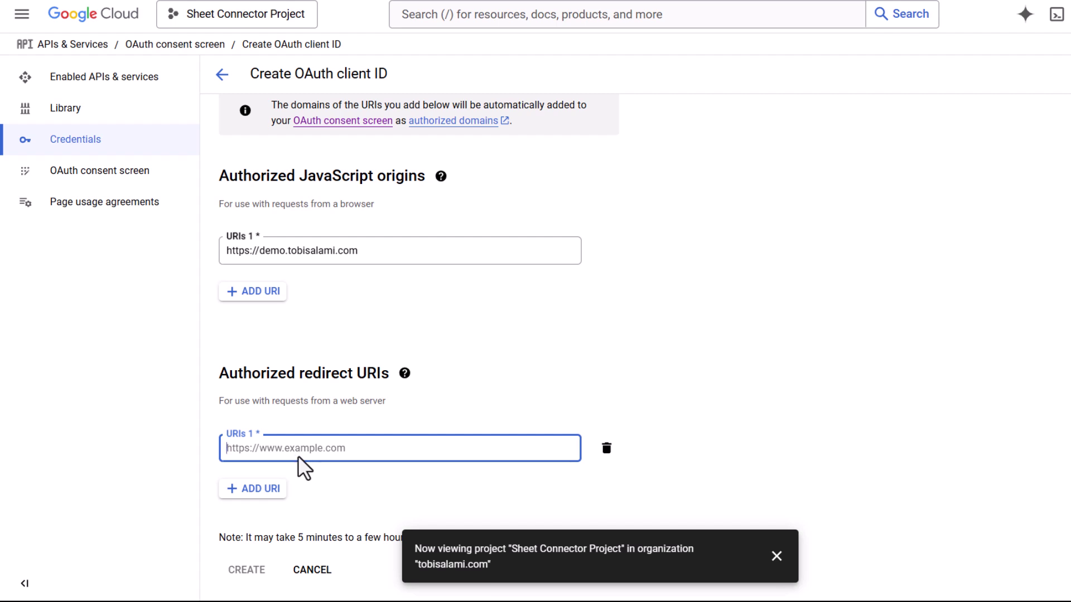
key("ctrl+v")
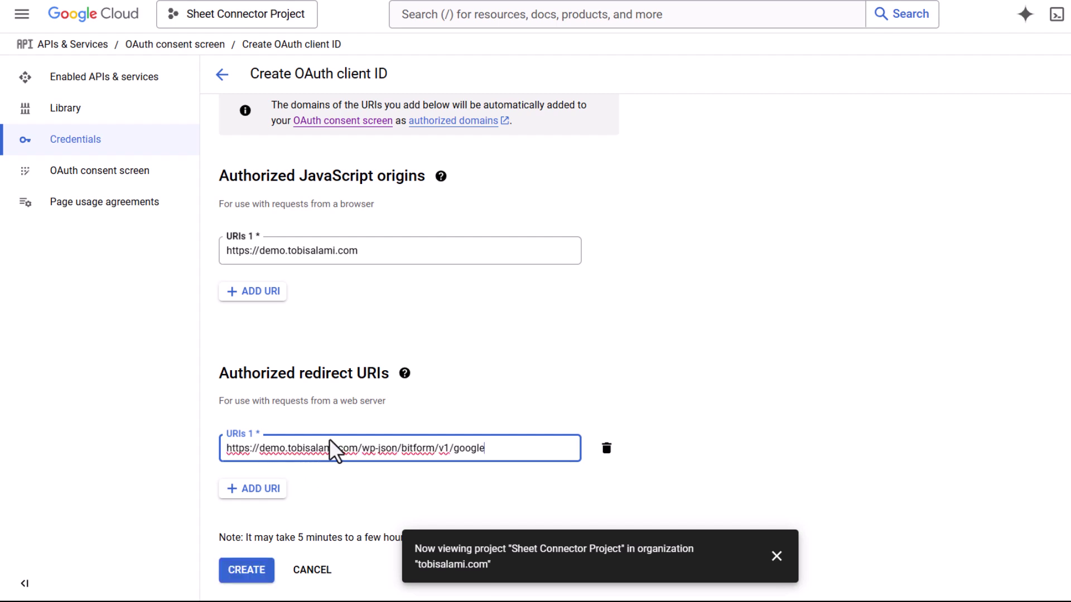
- Confirm the redirect URI entry and create the OAuth web client
key("Tab")
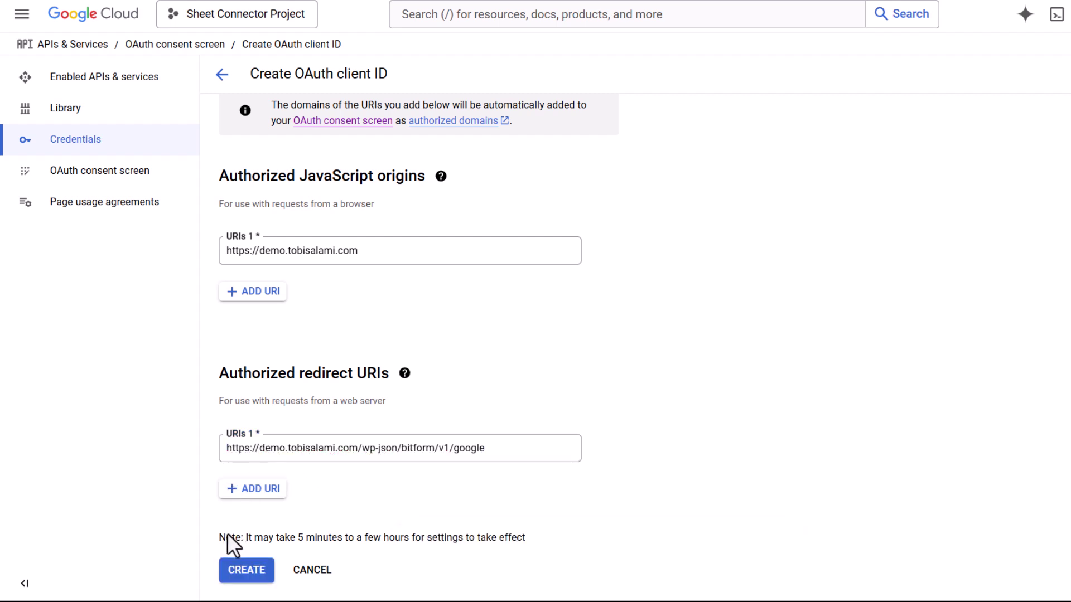
left_click_drag(228, 543, 386, 537)
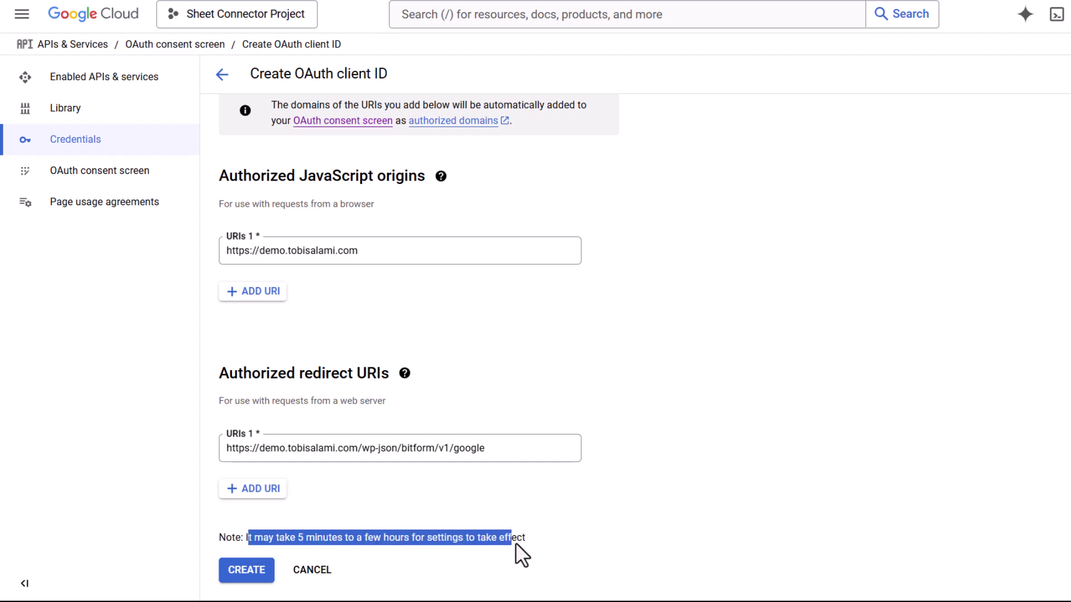
left_click(558, 543)
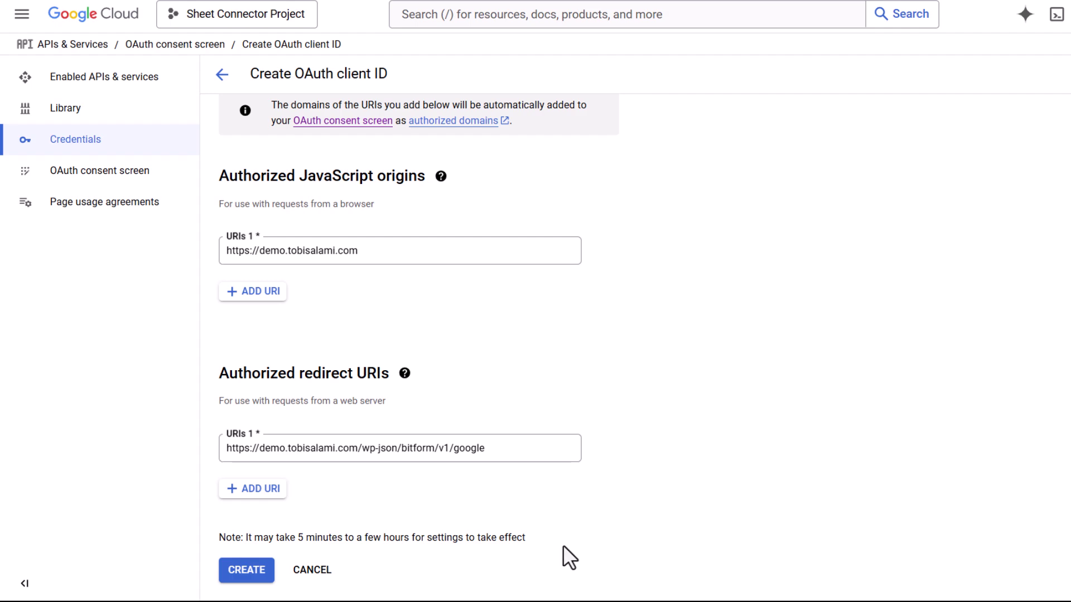
left_click(231, 569)
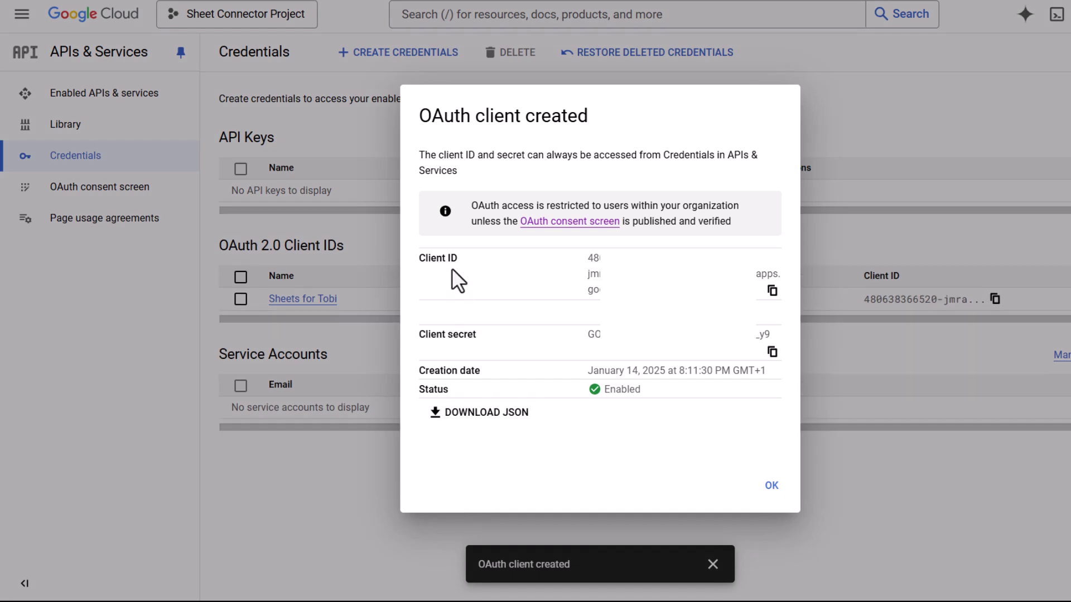
- Copy the new client ID into Bit Form's Client ID field
left_click(771, 290)
left_click(349, 5)
left_click(366, 355)
key("ctrl+v")
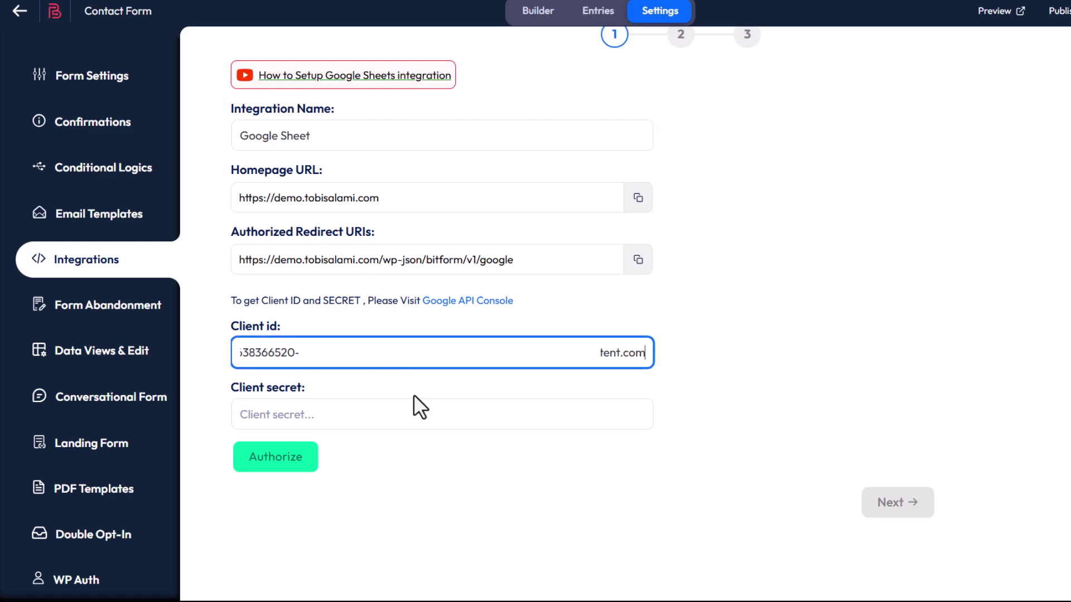
- Copy the client secret into Bit Form's Client Secret field and start authorization
key("ctrl+Tab")
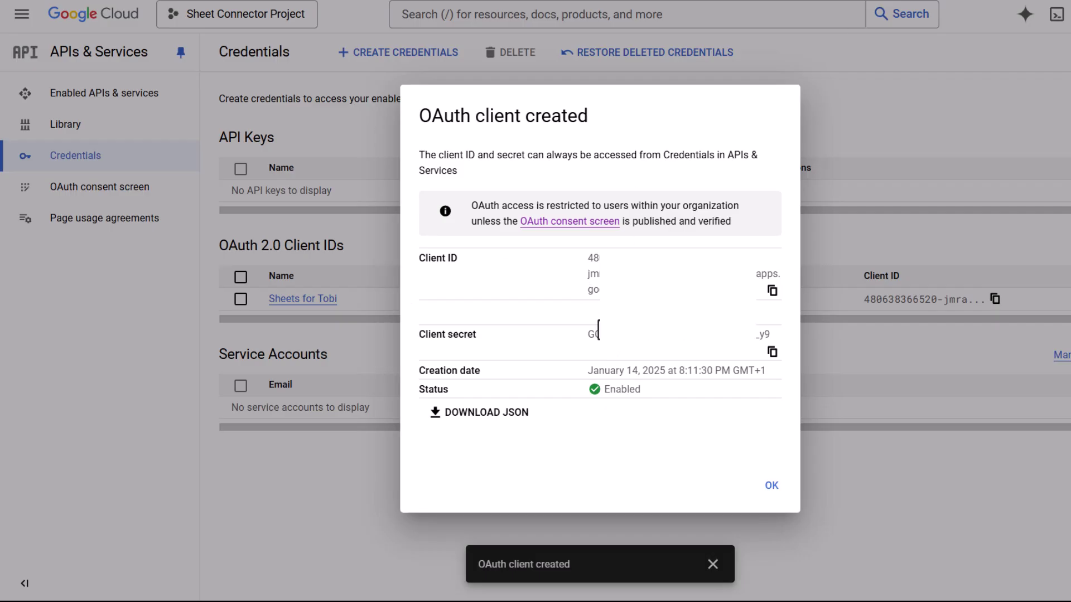
left_click(777, 352)
key("ctrl+Tab")
left_click(346, 424)
key("ctrl+v")
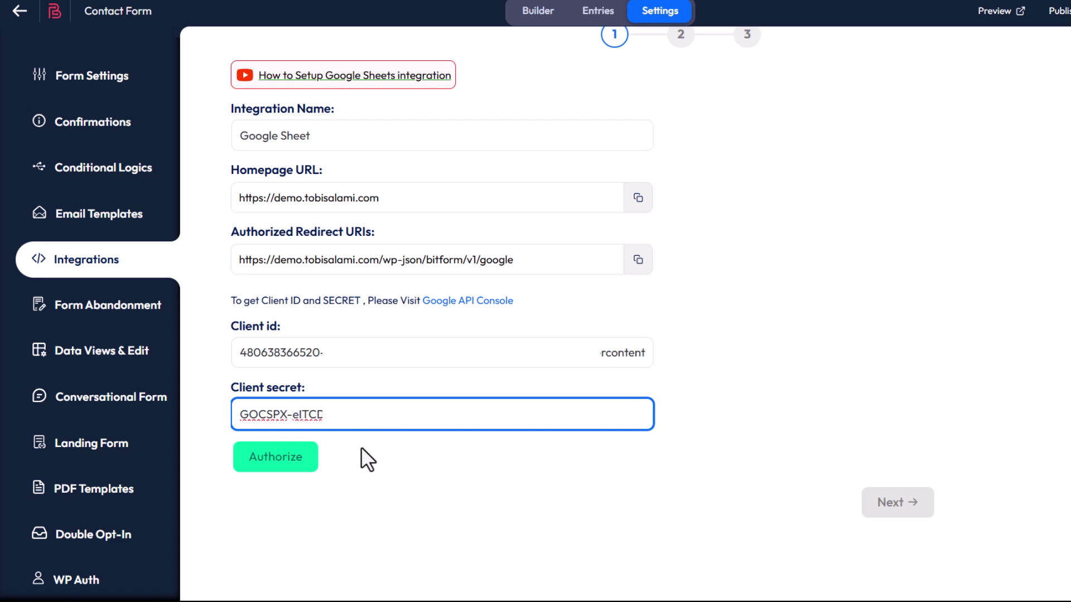
left_click(267, 457)
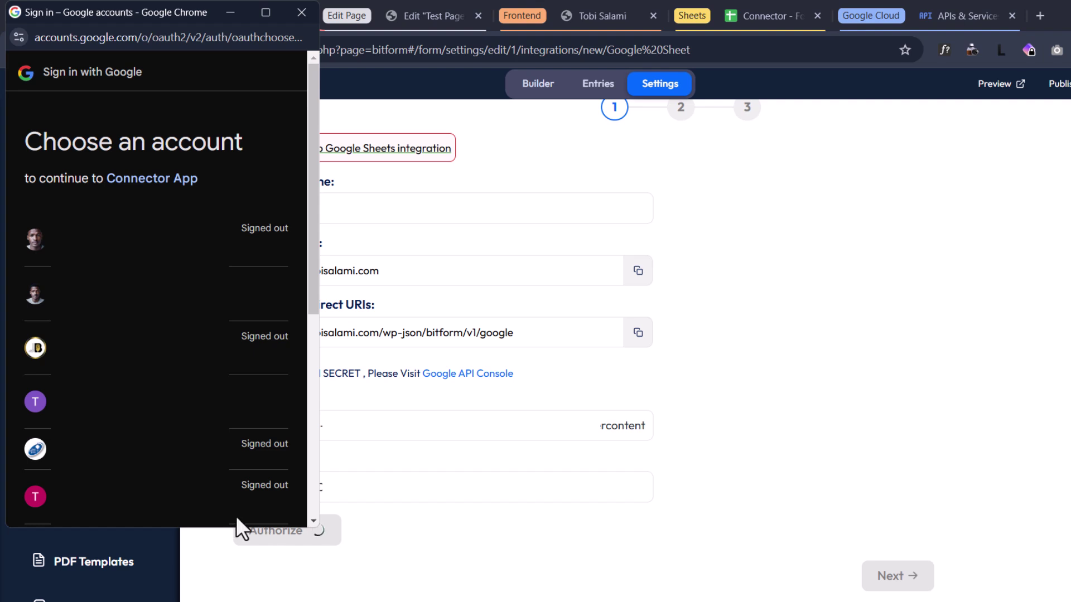
- Choose the Google account, allow Connector App Google Drive access, and continue with Next
left_click(139, 401)
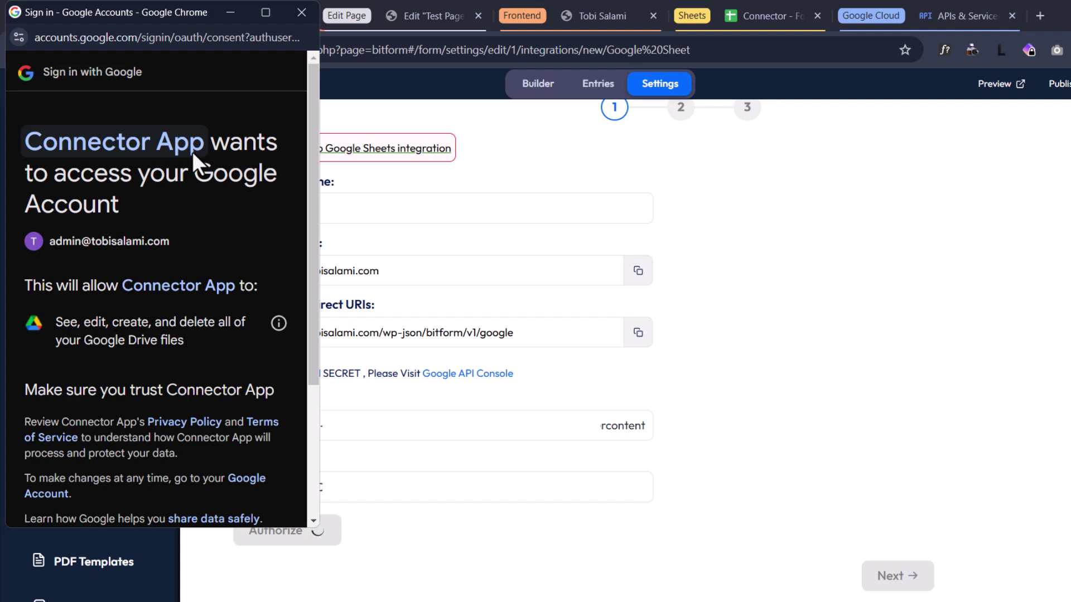
scroll(193, 181, "down", 4)
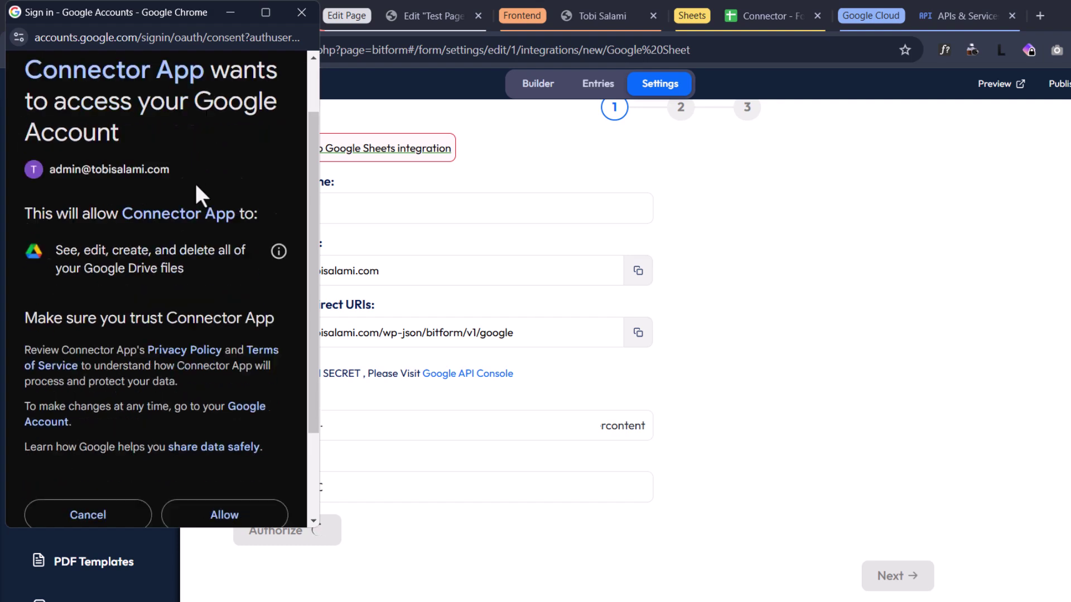
left_click(222, 396)
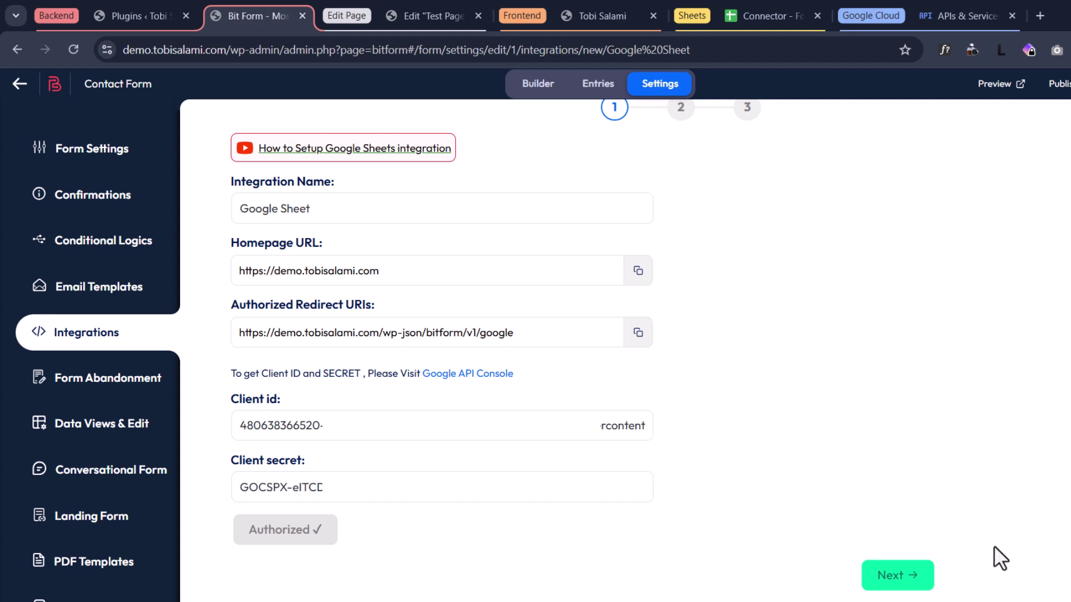
left_click(878, 572)
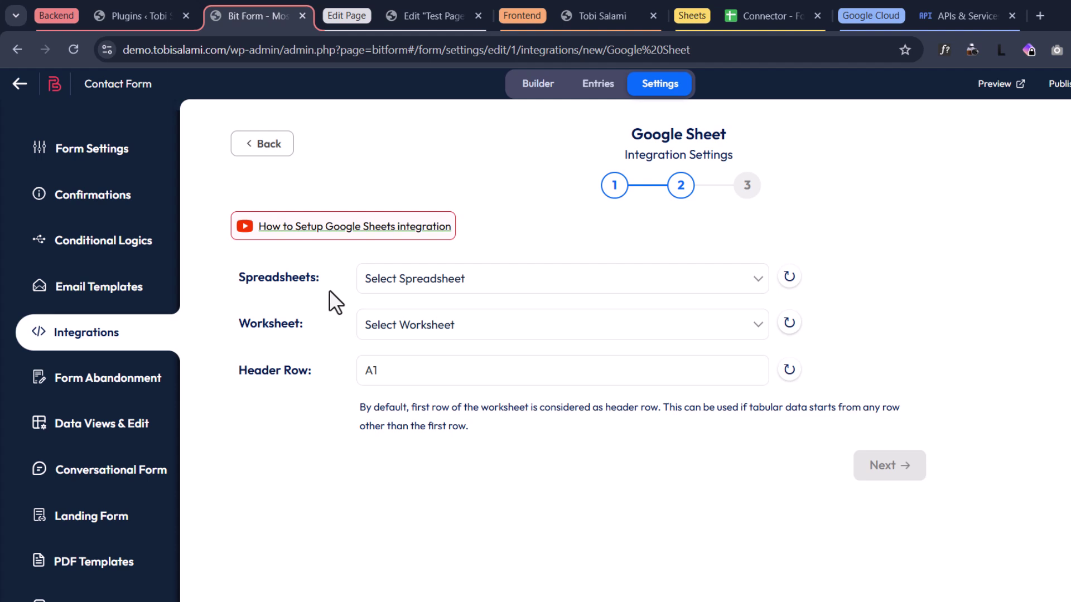
- Open the Connector - Form Contact Submissions spreadsheet and review its Name and Email Address headers
left_click(357, 17)
left_click(400, 18)
left_click(506, 18)
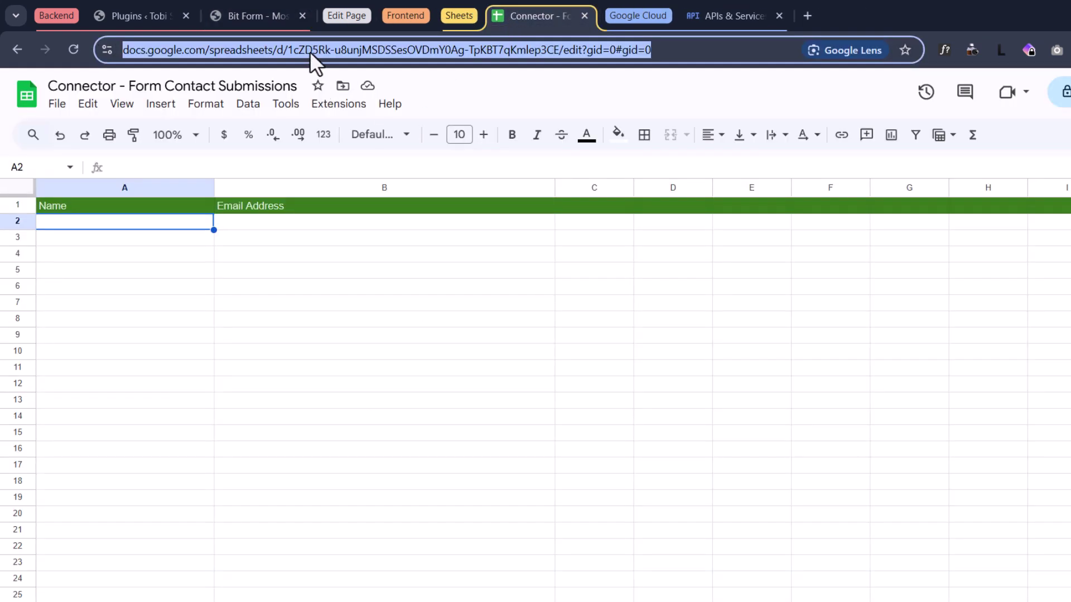
type("sheet")
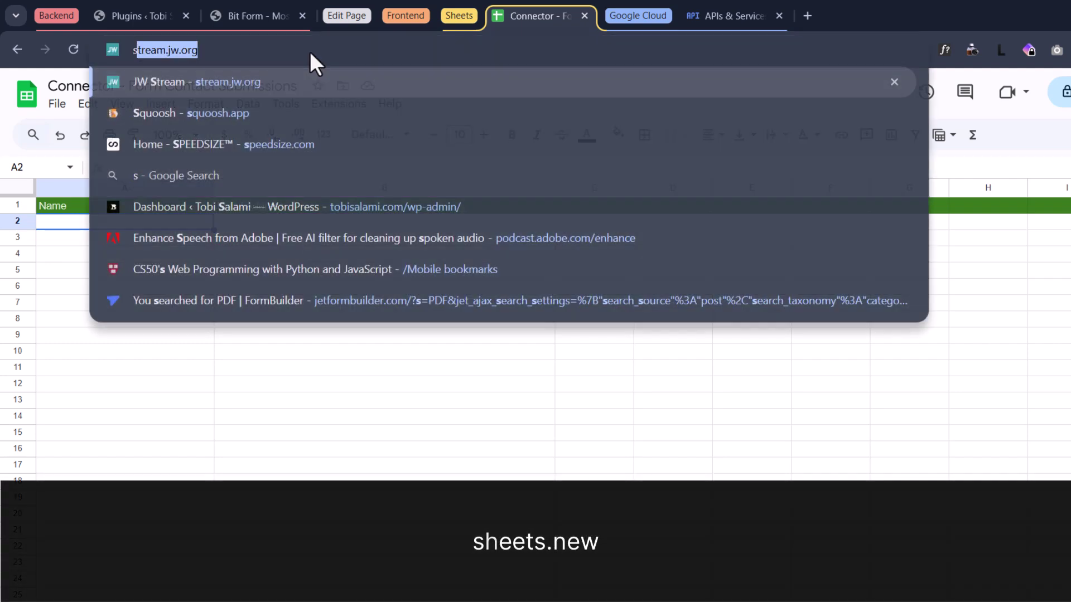
type("s.new")
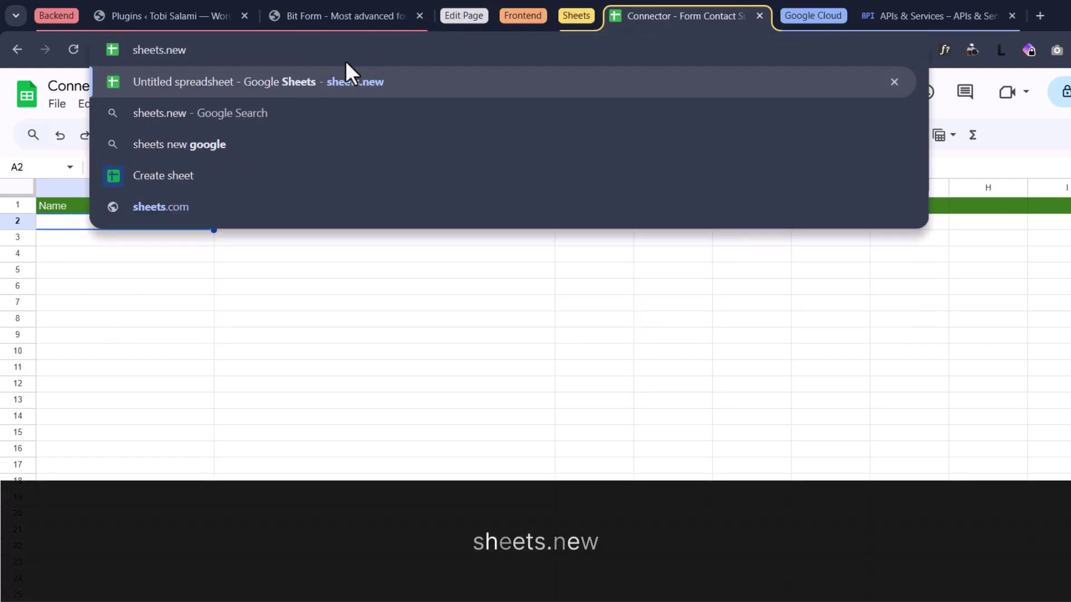
left_click(203, 306)
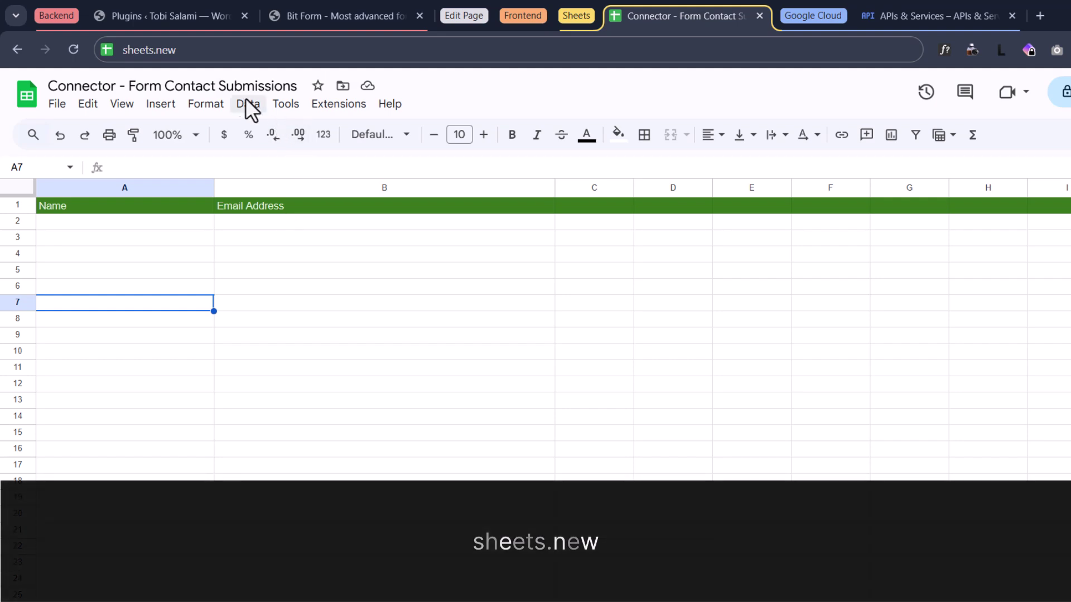
left_click(90, 84)
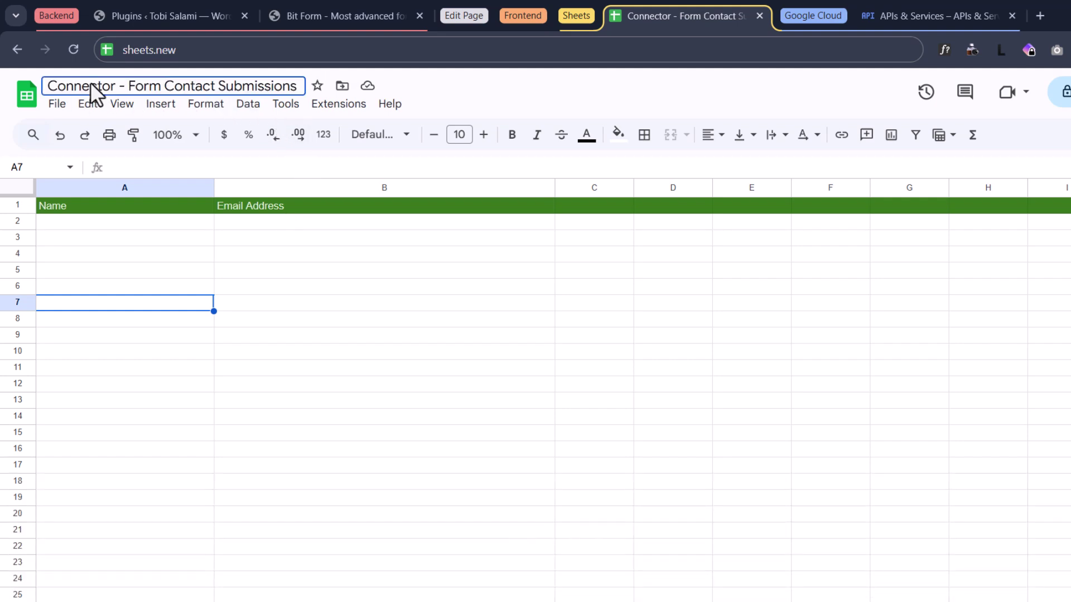
left_click(123, 222)
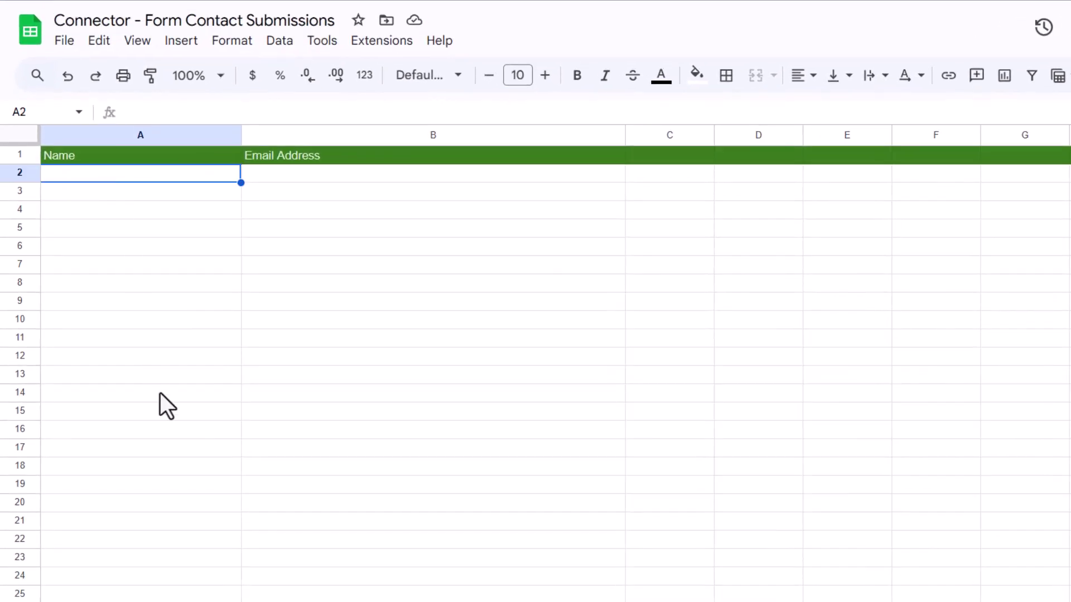
left_click(113, 158)
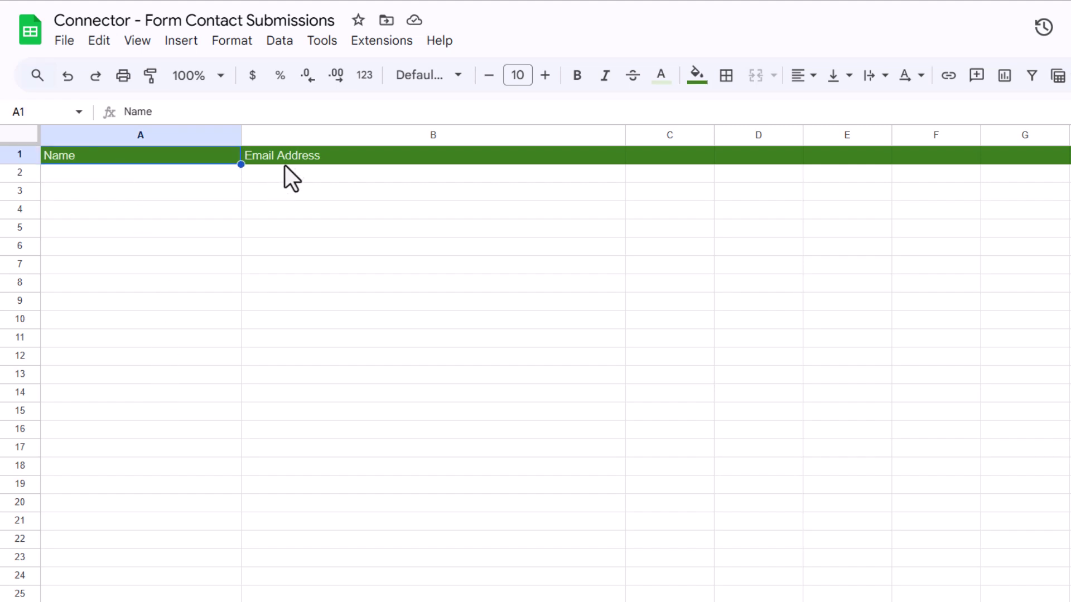
left_click(313, 156)
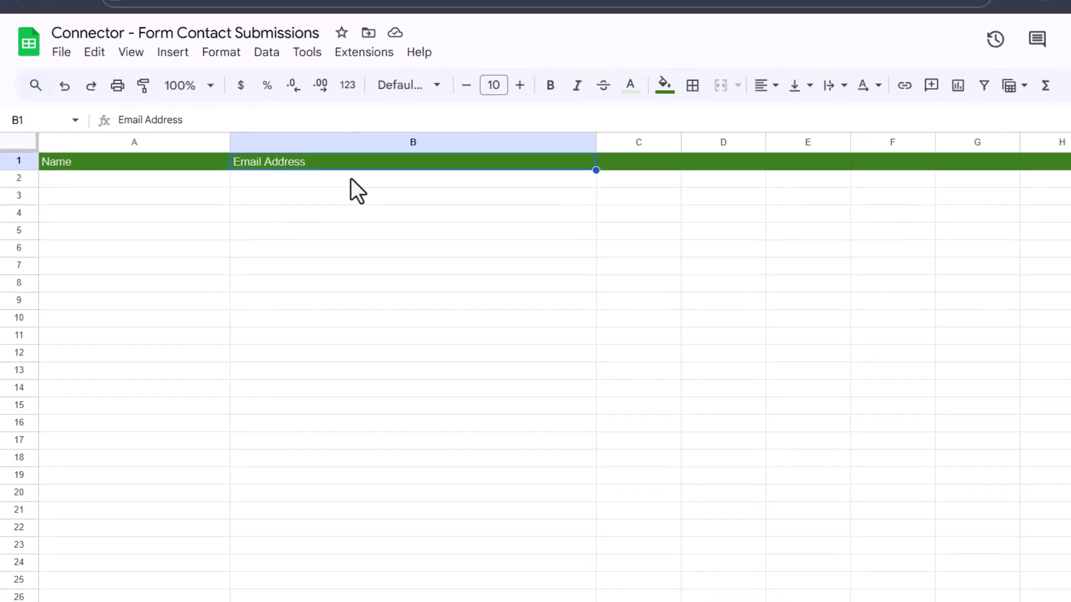
- Select Connector - Form Contact Submissions as the integration's spreadsheet in Bit Form
left_click(282, 11)
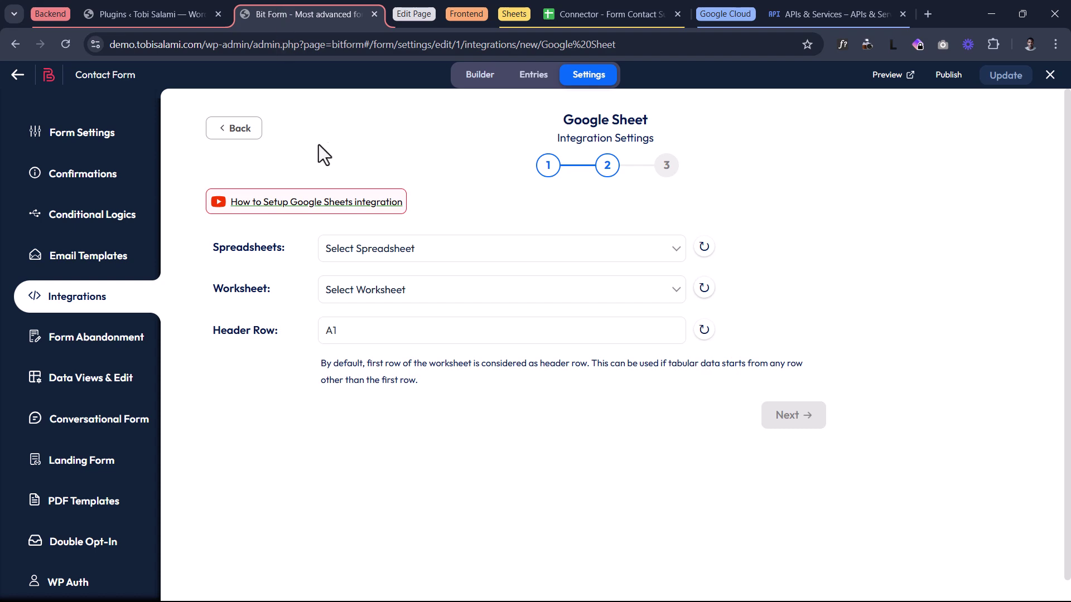
key("ctrl+Tab")
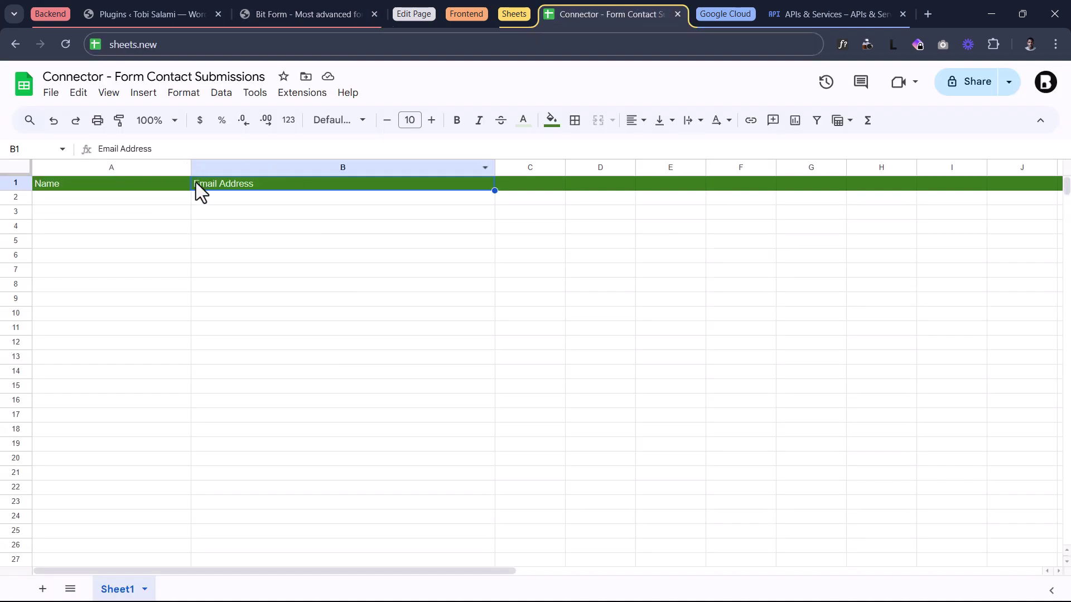
left_click(271, 12)
left_click(373, 254)
left_click(427, 290)
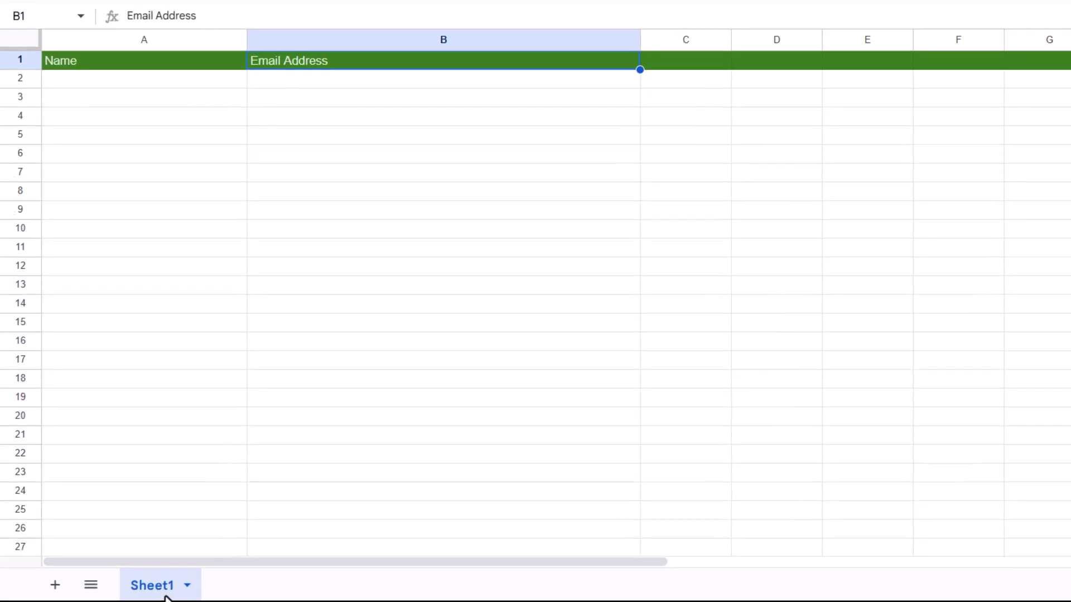
- Choose Sheet1 as the integration's worksheet
left_click(280, 12)
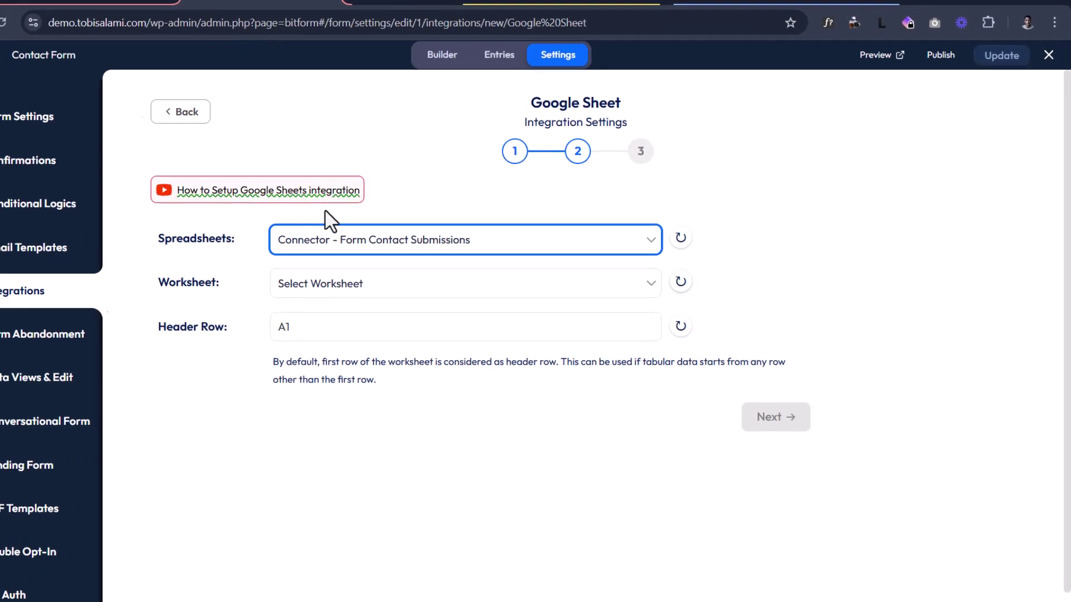
left_click(259, 282)
left_click(246, 328)
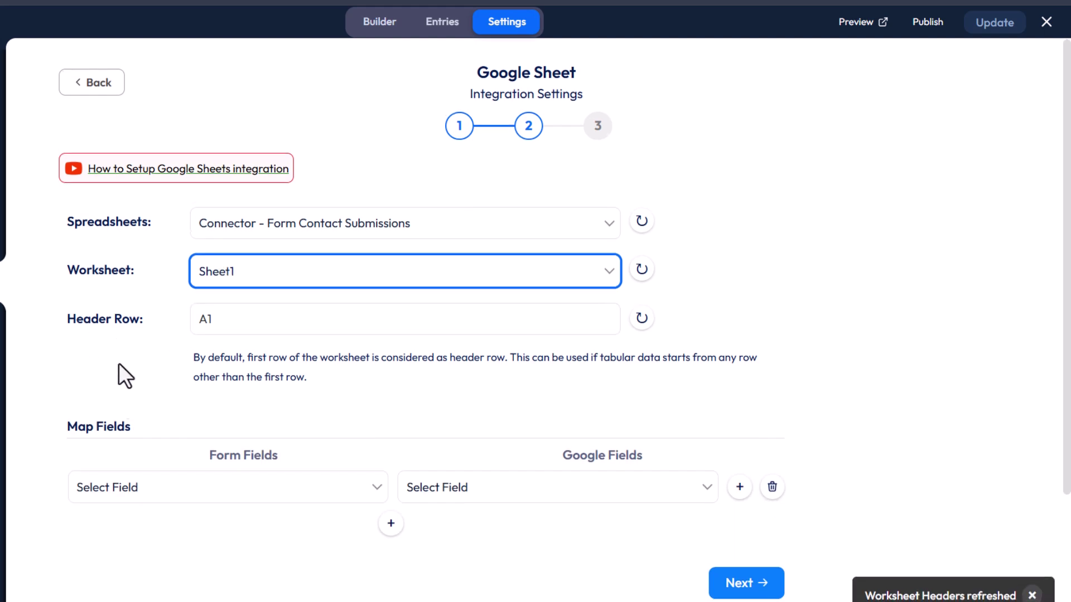
scroll(464, 386, "down", 3)
left_click(496, 338)
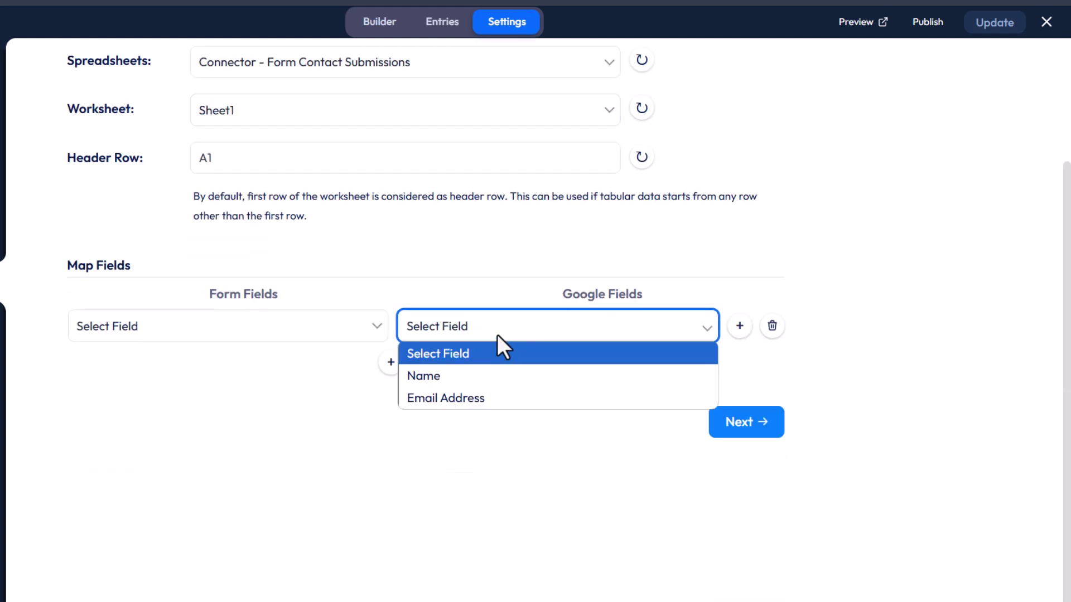
left_click(614, 9)
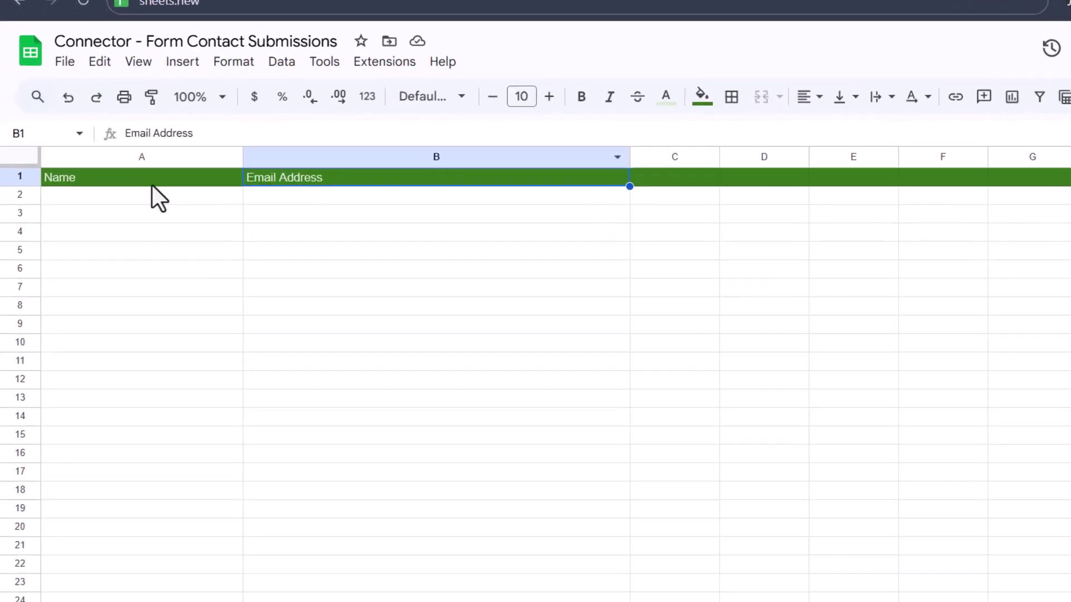
left_click(262, 7)
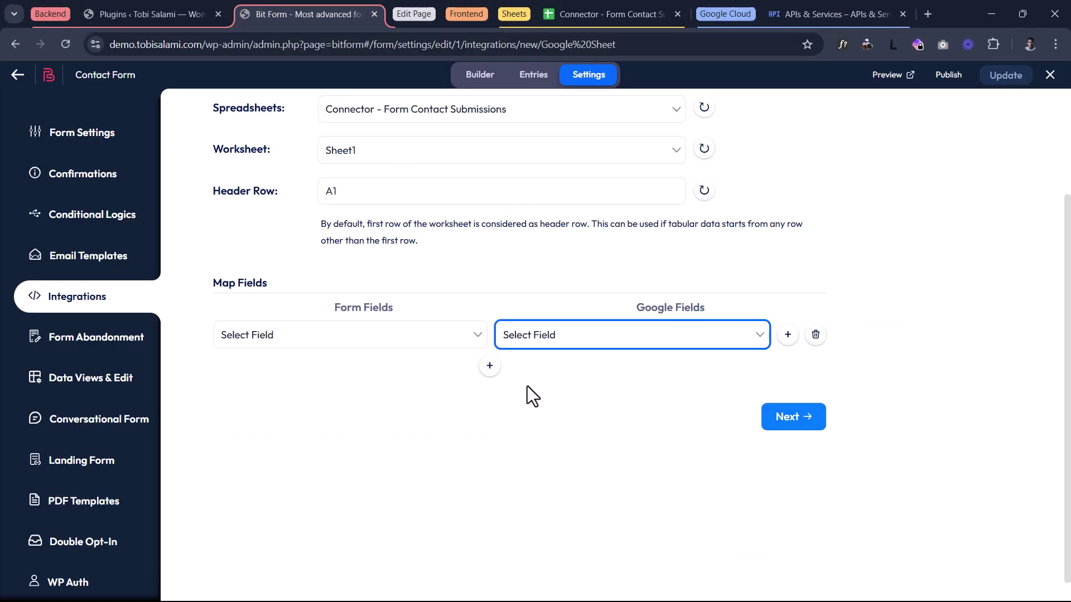
scroll(513, 357, "up", 2)
- Set the header row to A1, checking it against the spreadsheet's Name header
left_click(301, 331)
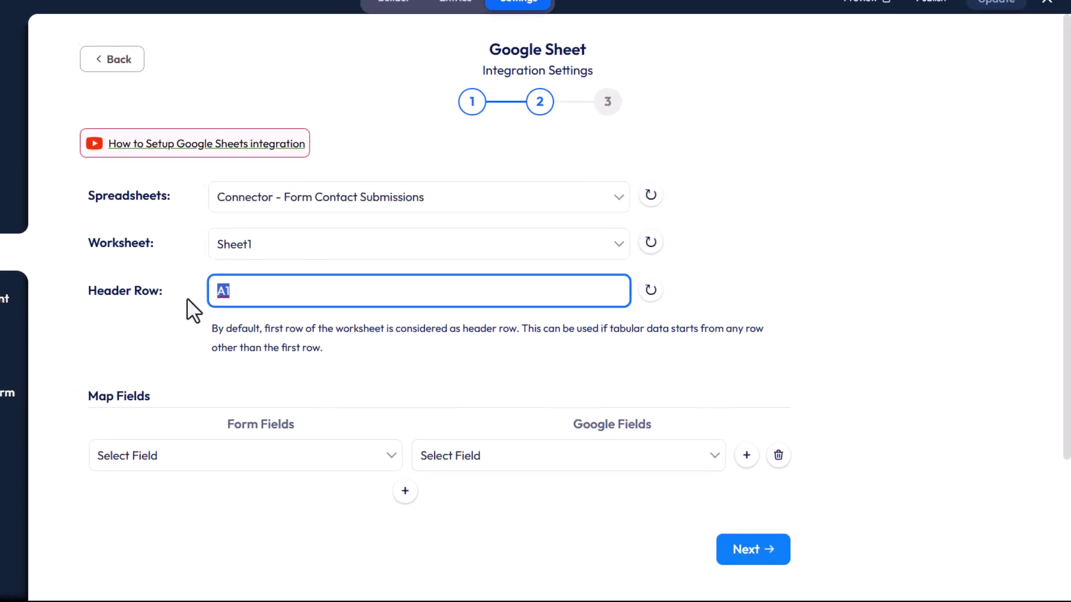
left_click(550, 14)
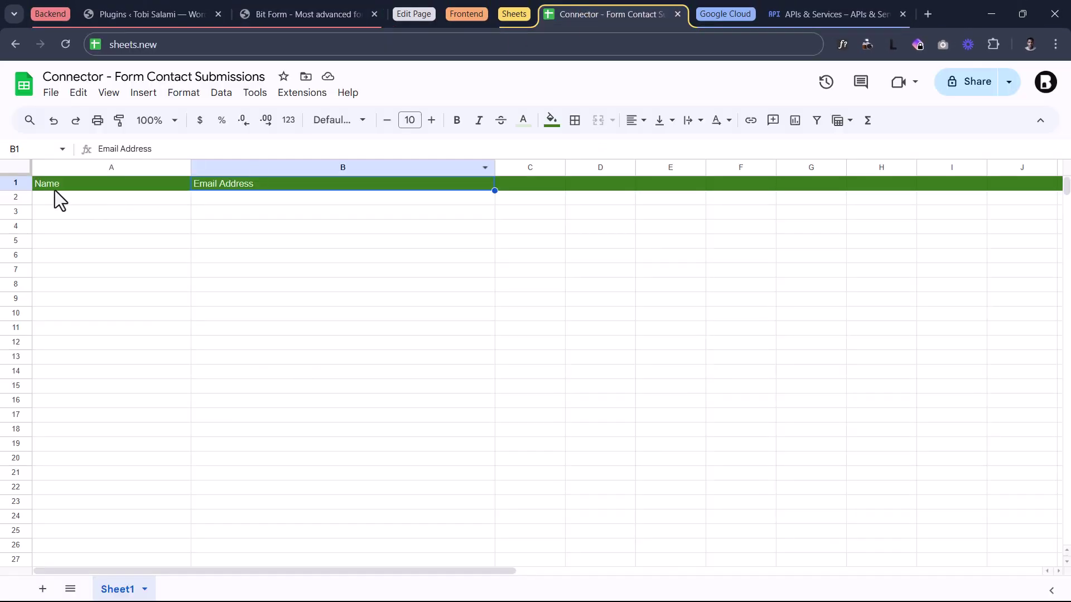
left_click(55, 188)
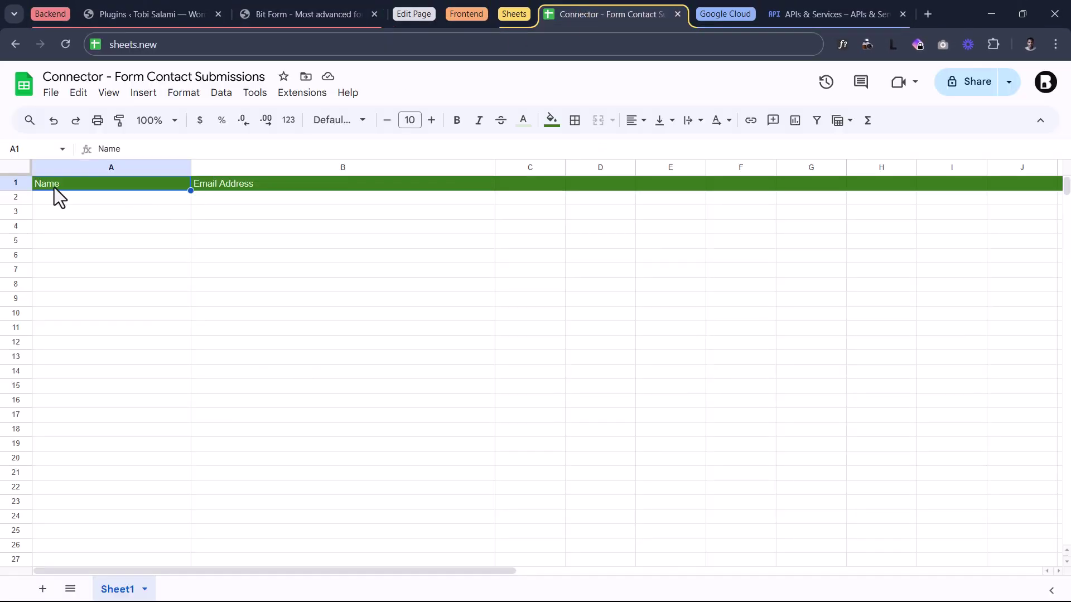
left_click(278, 196)
left_click(93, 186)
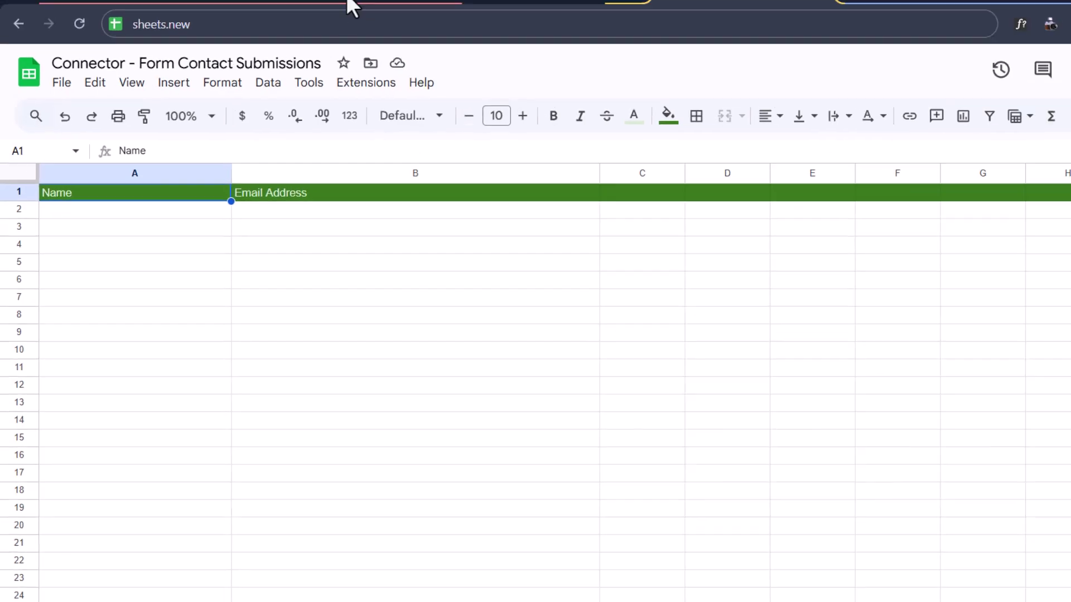
left_click(343, 12)
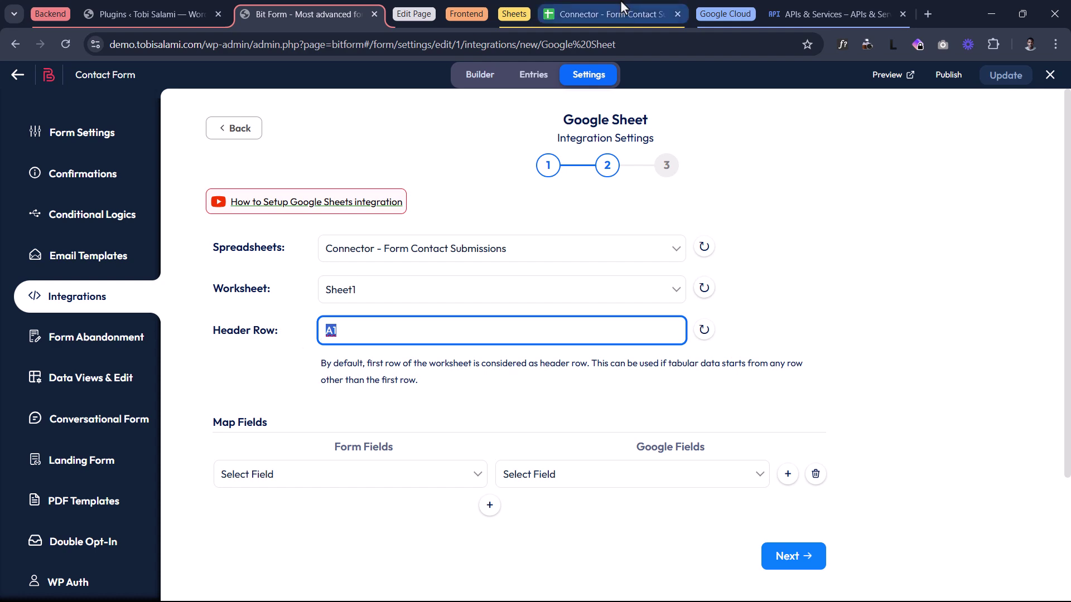
left_click(613, 14)
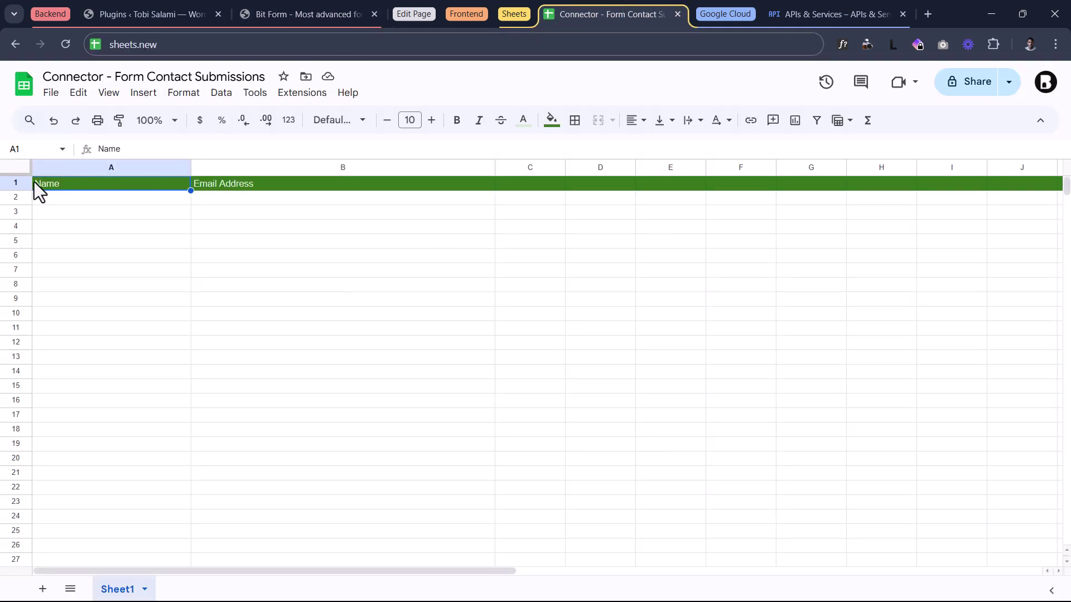
left_click(261, 12)
scroll(404, 324, "down", 2)
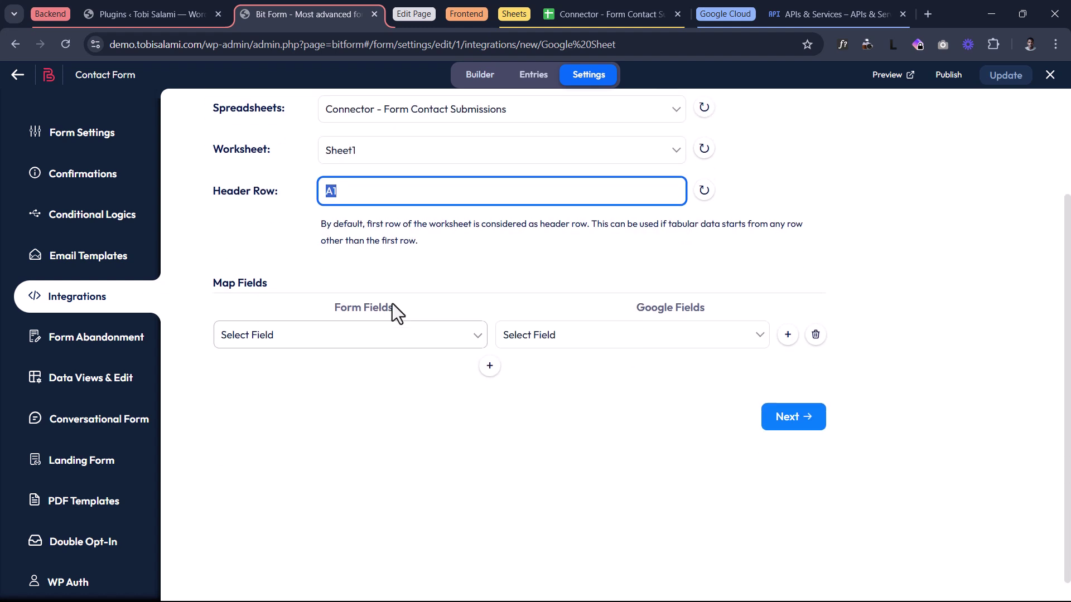
- Map Name to Name and Email to Email Address, finish, then open Conditional Logics
left_click(371, 335)
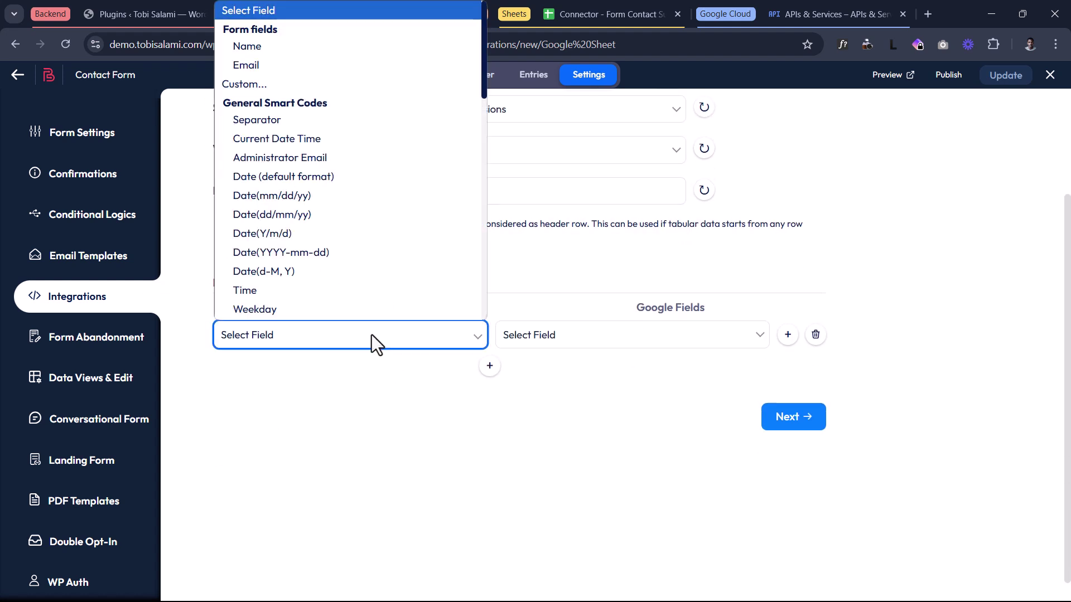
left_click(282, 46)
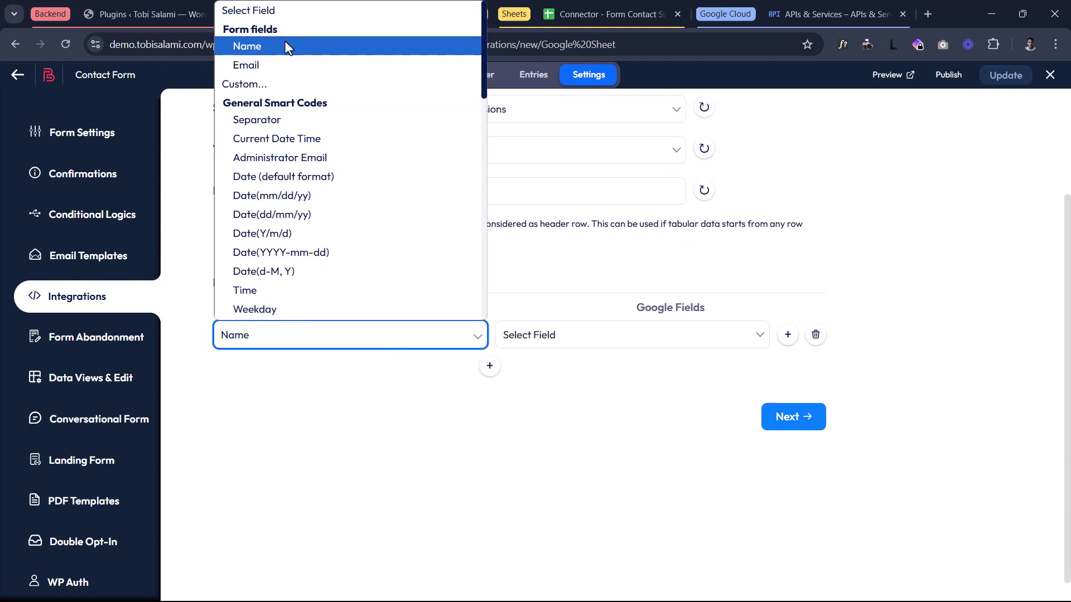
left_click(622, 335)
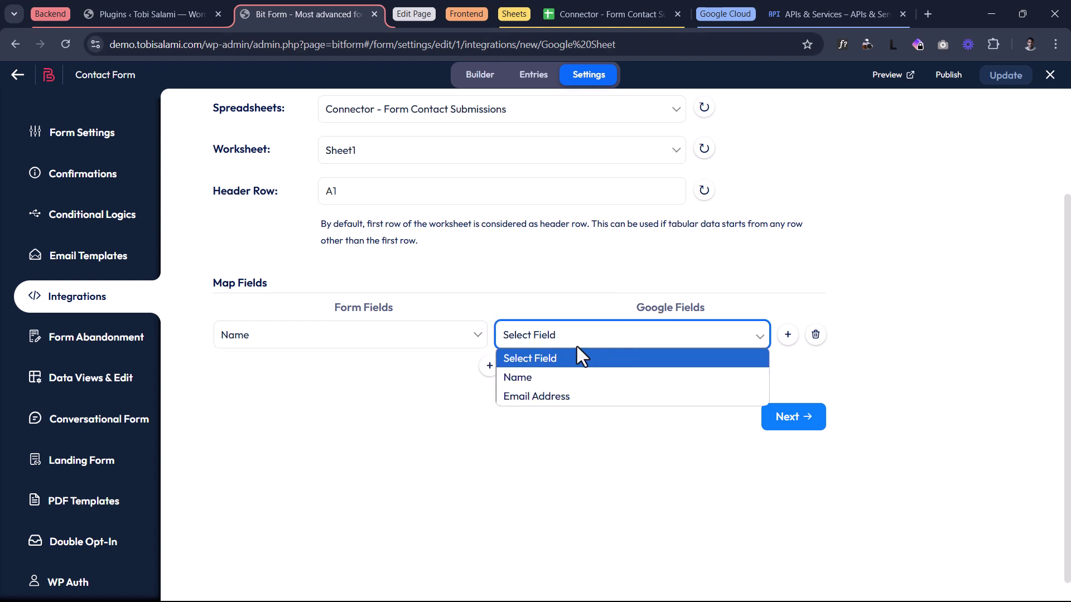
left_click(533, 383)
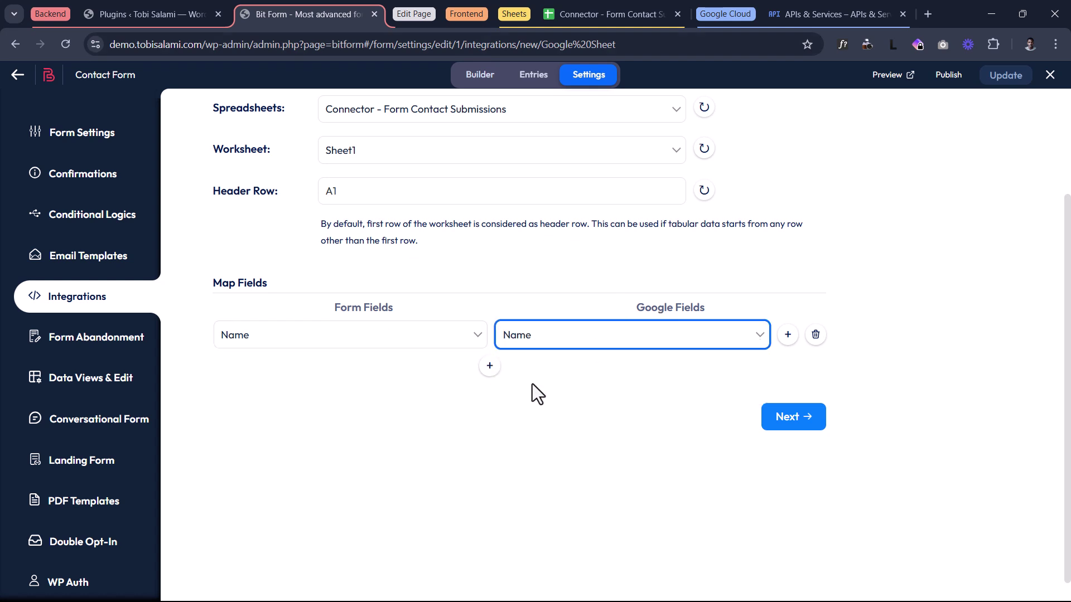
left_click(489, 367)
left_click(416, 374)
left_click(296, 43)
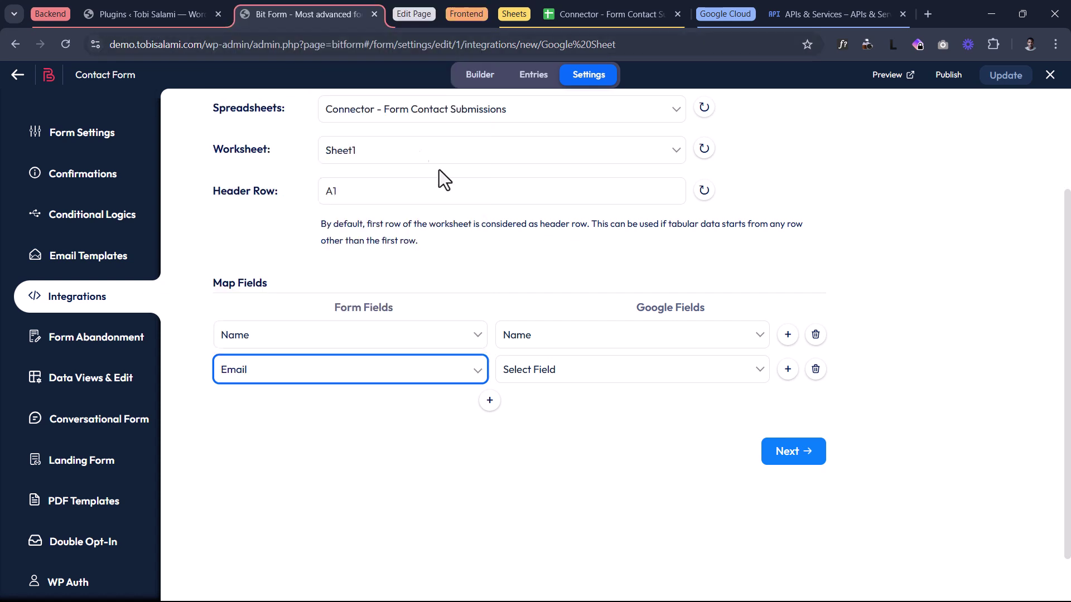
left_click(541, 371)
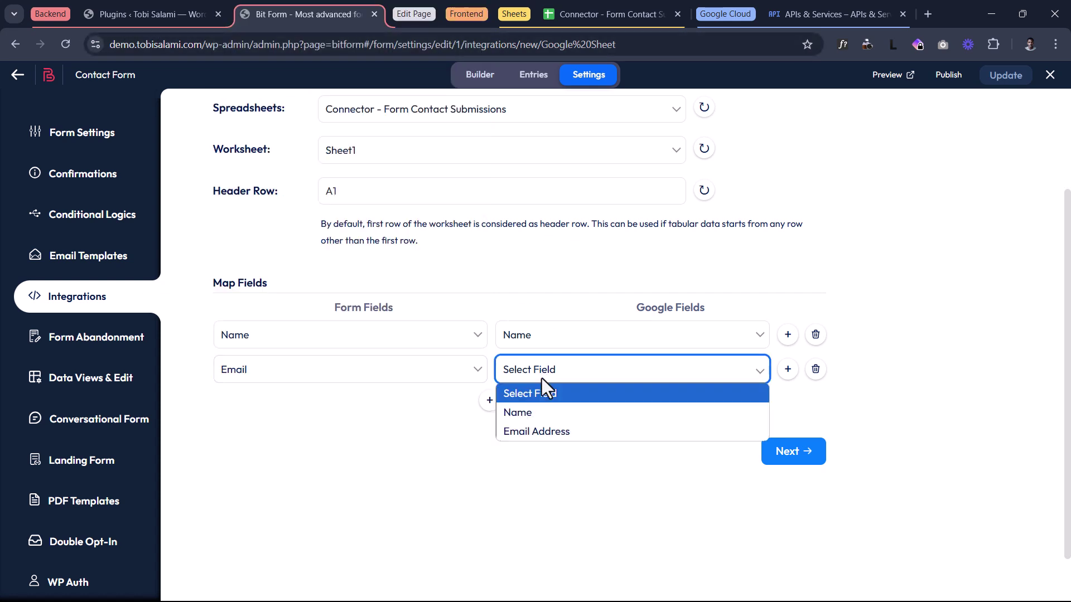
left_click(546, 430)
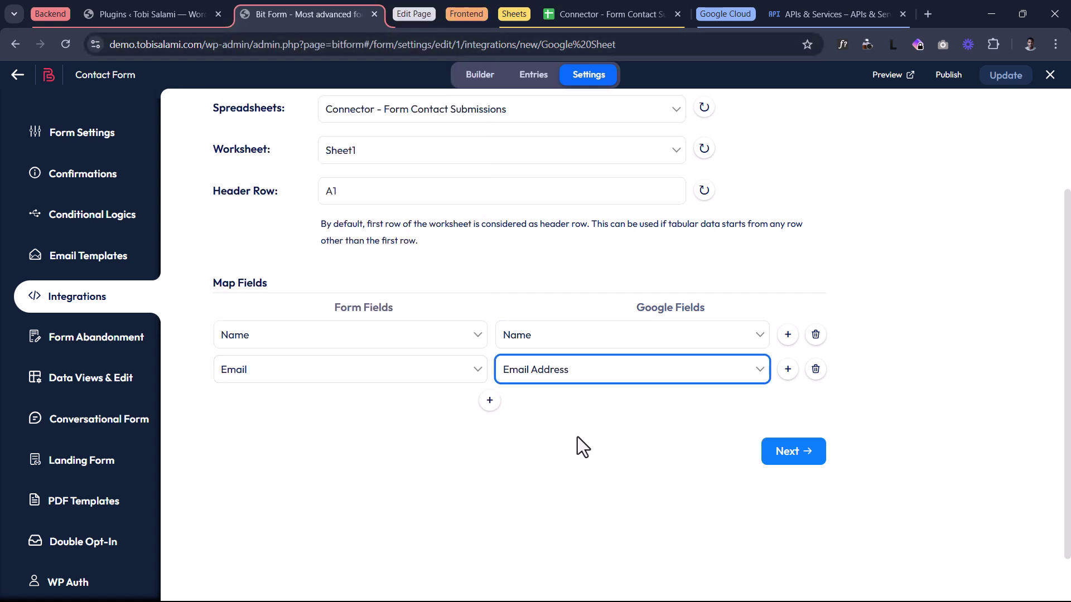
left_click(791, 456)
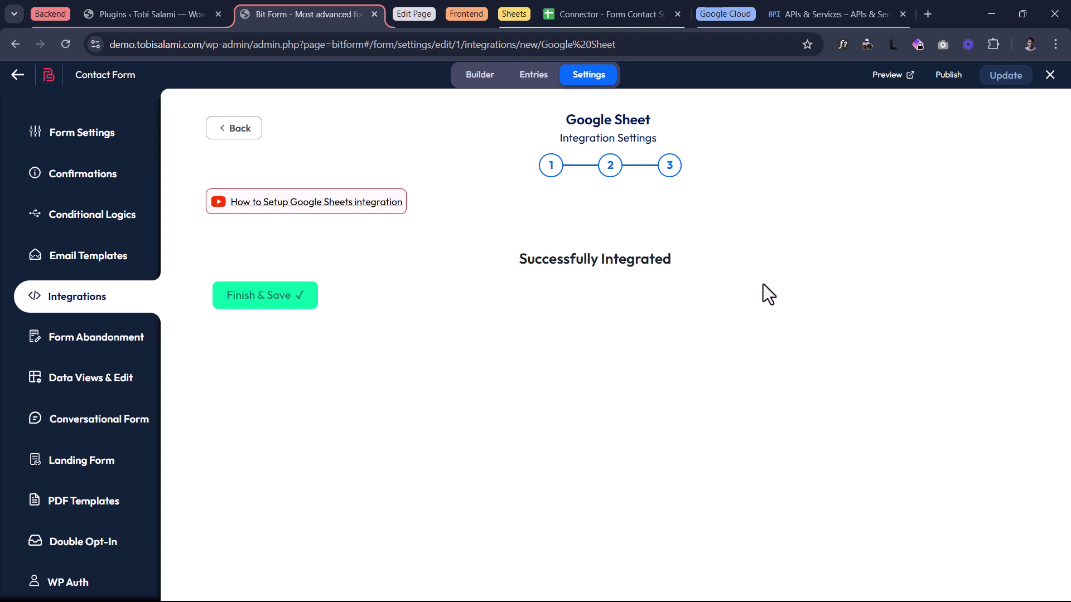
left_click(75, 214)
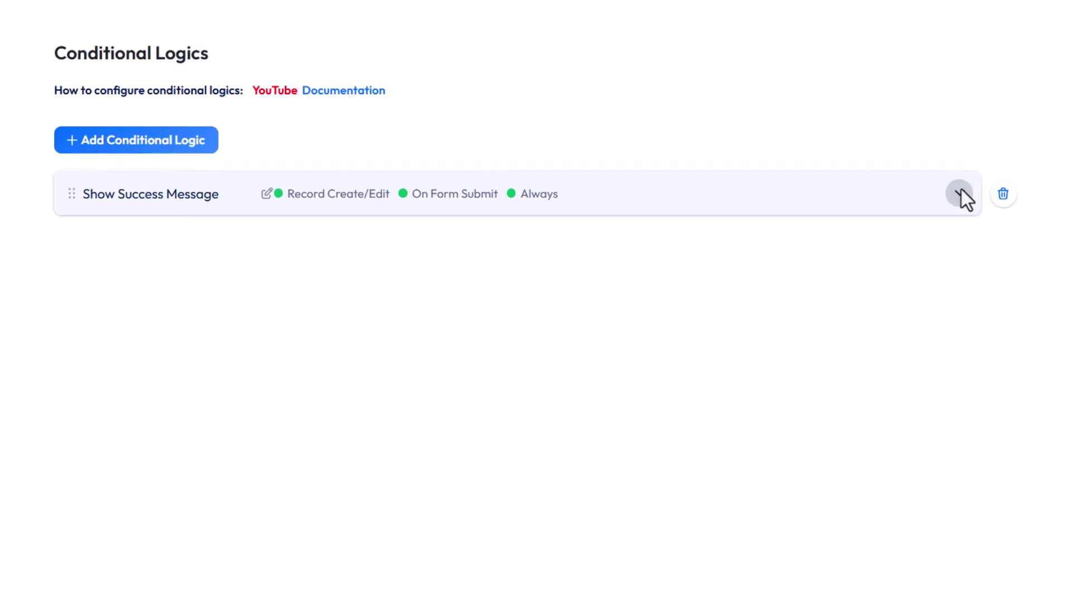
- Expand the Show Success Message logic and switch its Action Behaviour from Condition to Always
left_click(950, 191)
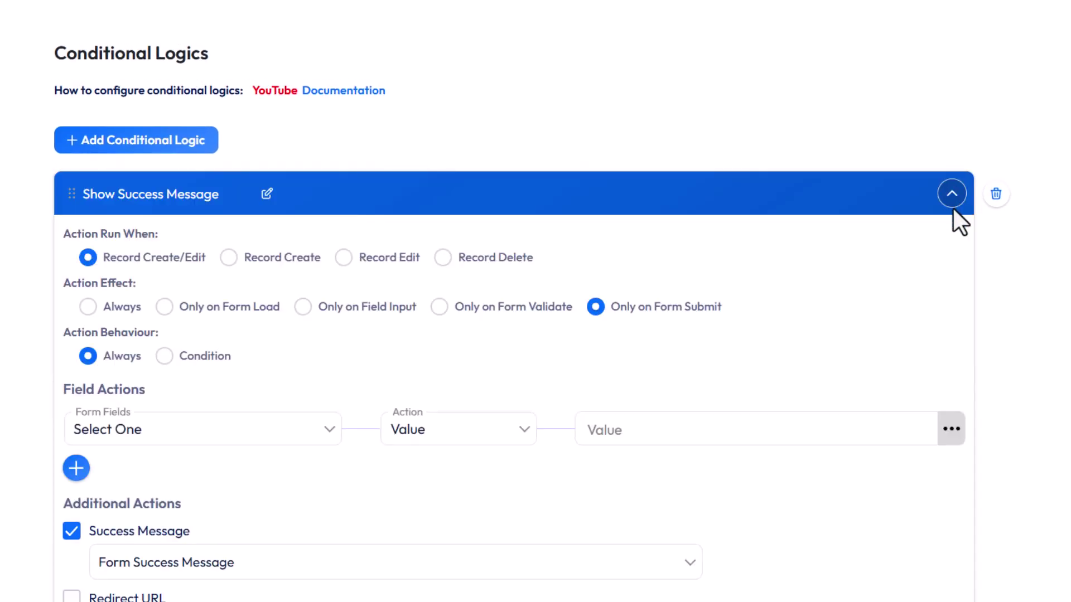
scroll(945, 212, "down", 2)
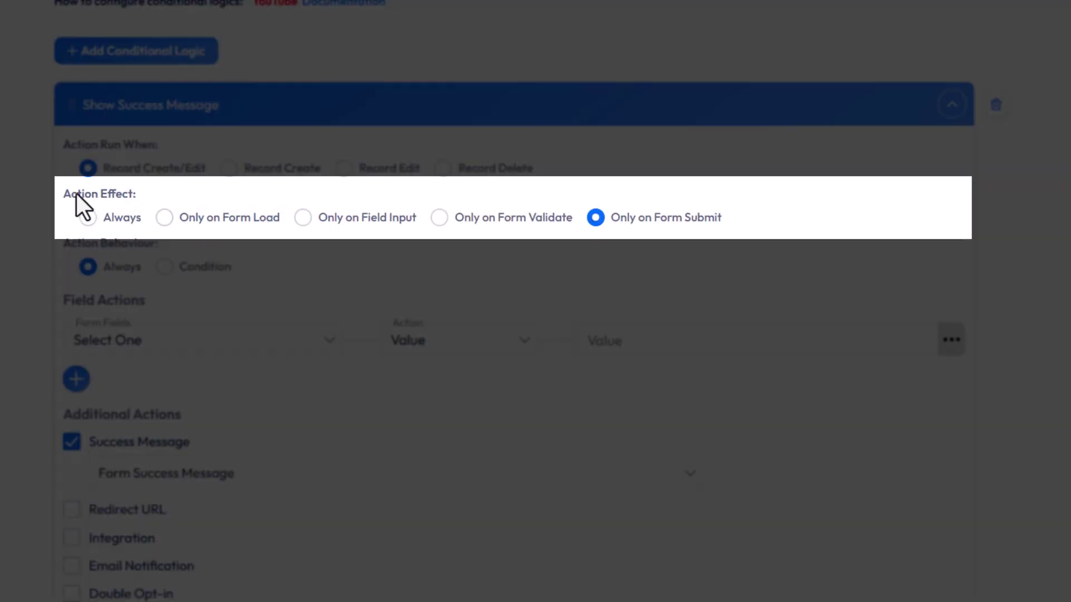
left_click_drag(79, 201, 688, 232)
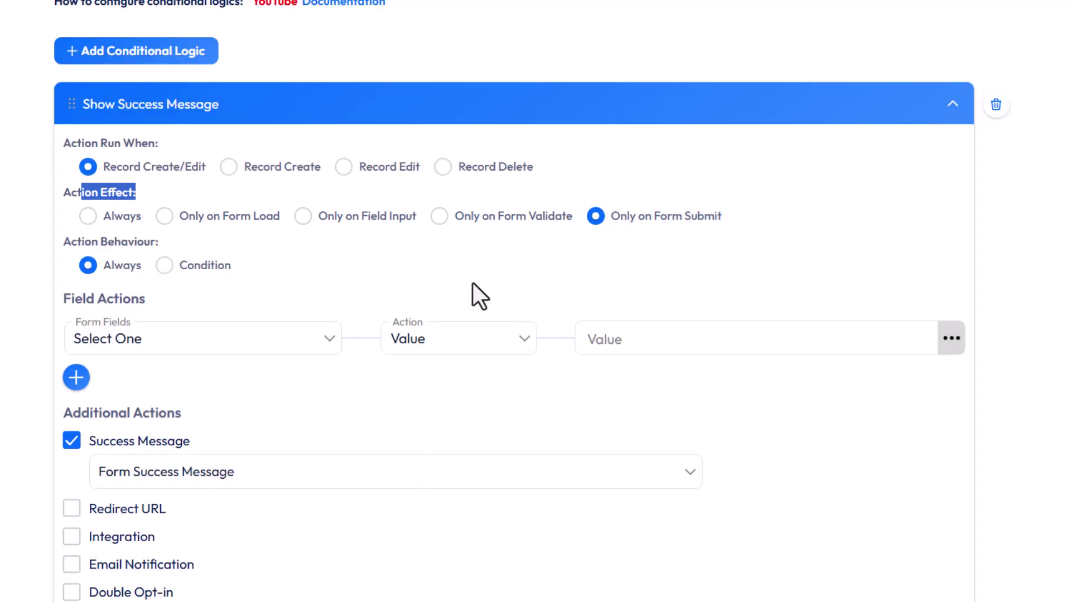
left_click(473, 283)
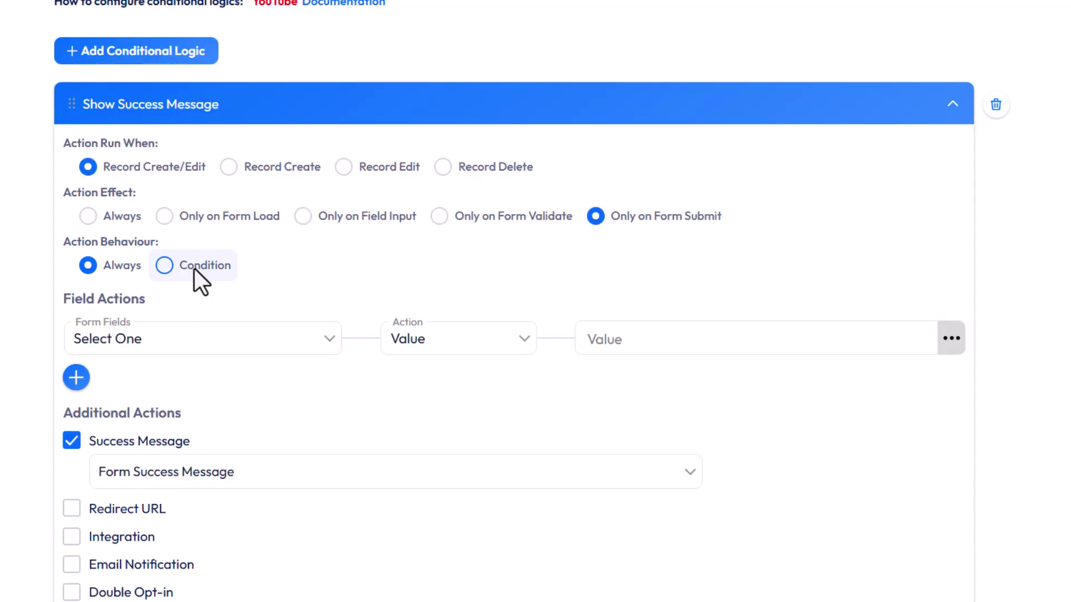
left_click(194, 267)
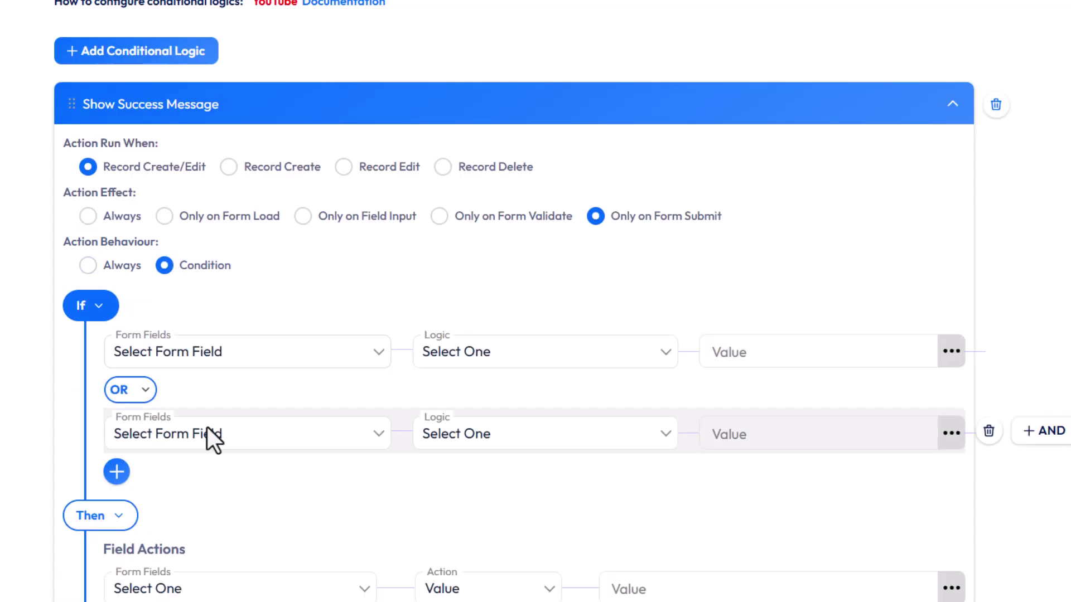
scroll(692, 440, "down", 3)
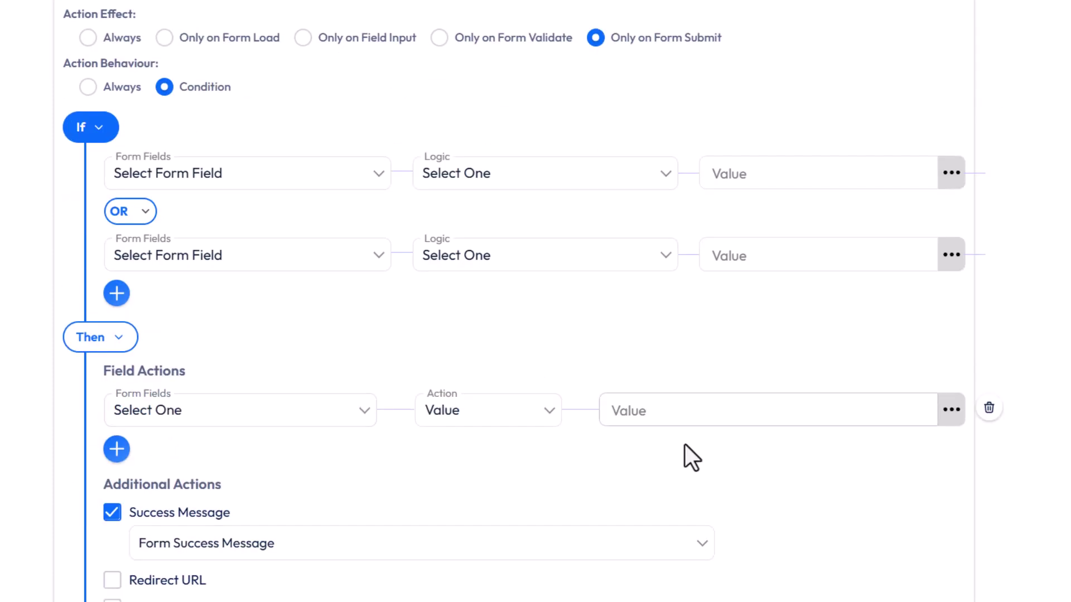
scroll(608, 490, "up", 3)
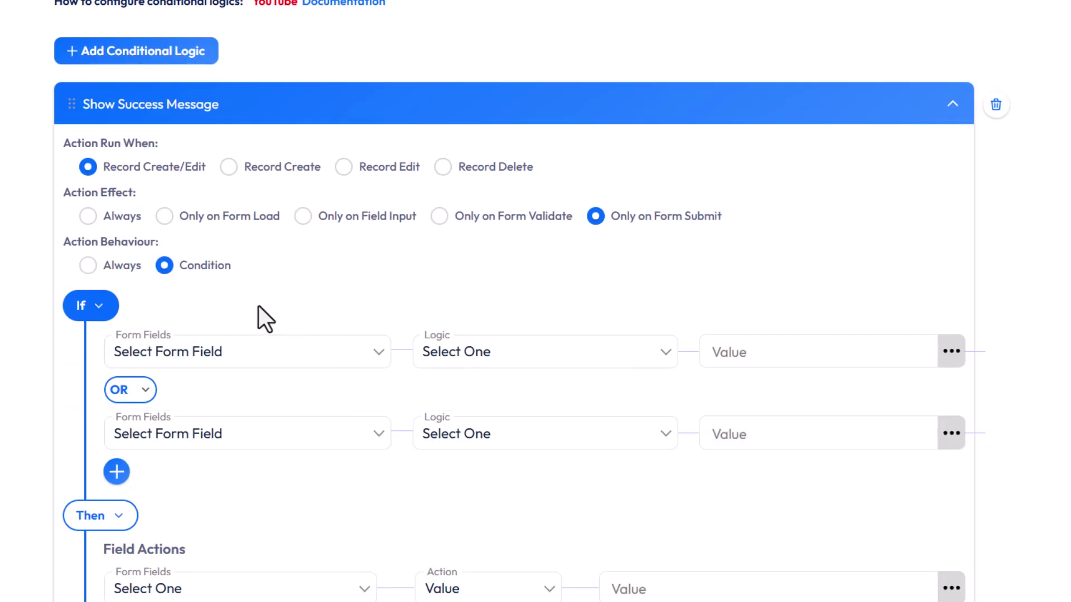
left_click(128, 271)
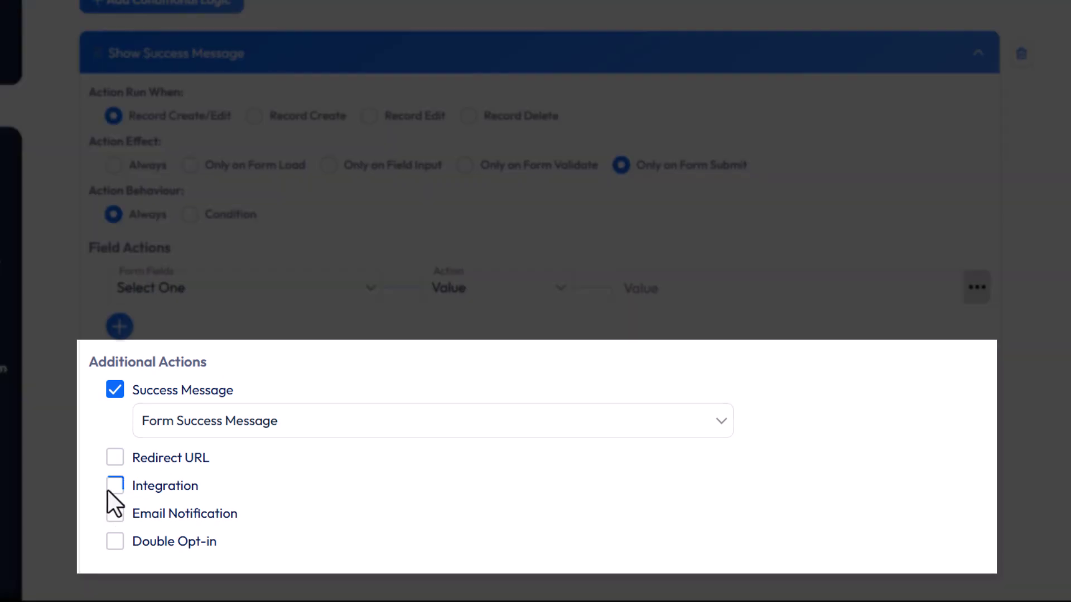
- Enable Integration as a submit action and select Google Sheet as the integration
left_click(114, 487)
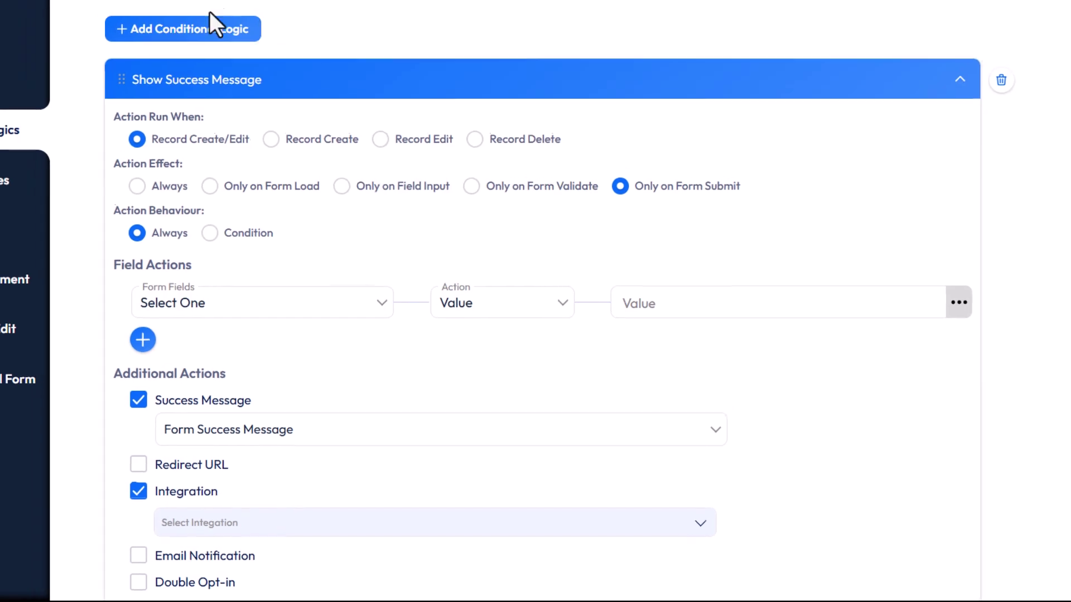
scroll(271, 111, "down", 4)
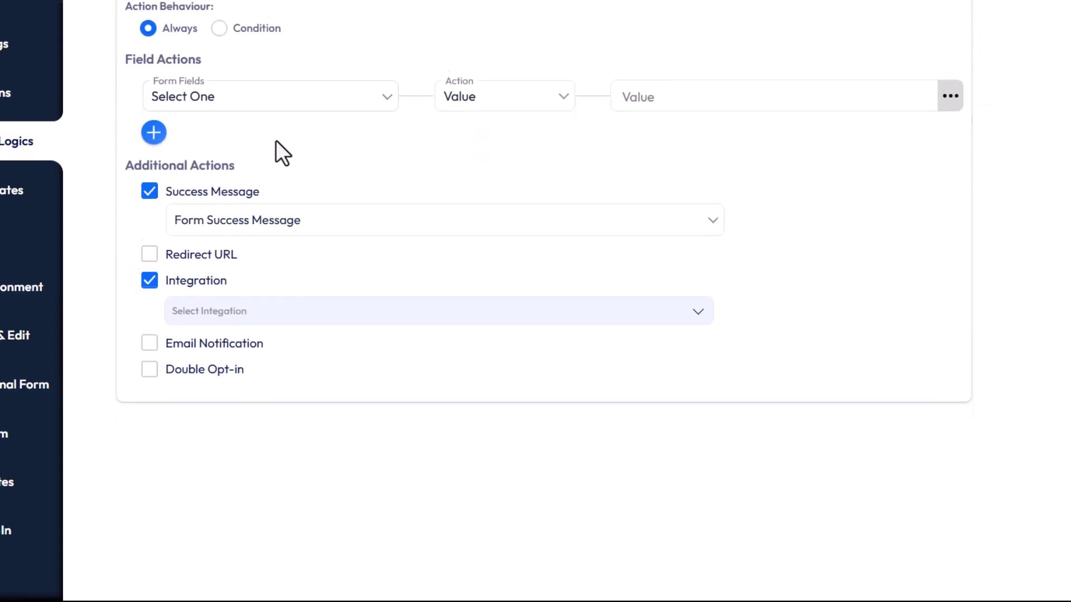
left_click(179, 305)
left_click(204, 333)
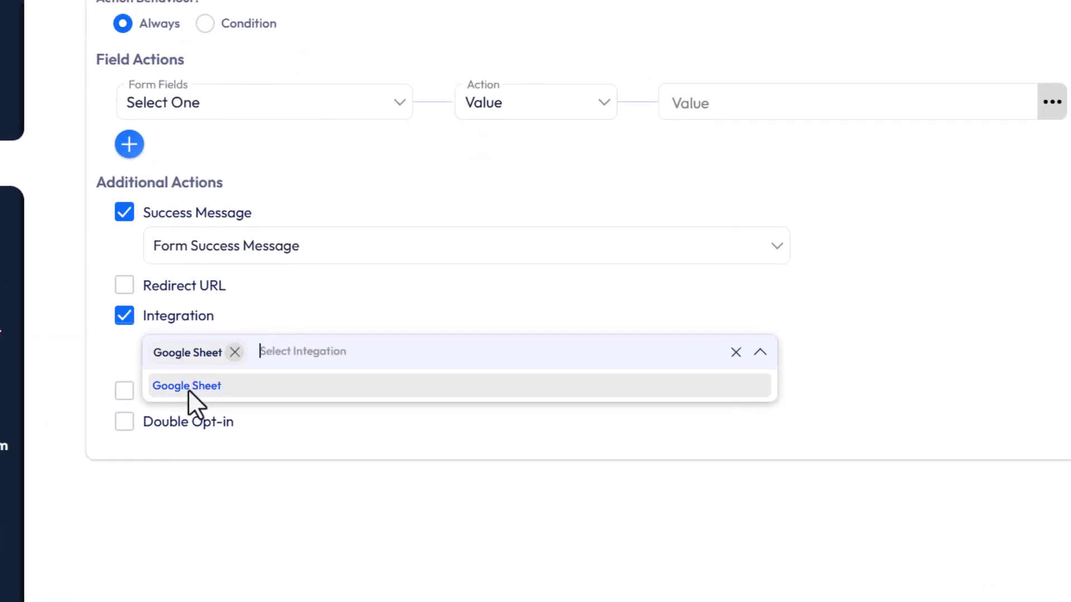
left_click(318, 311)
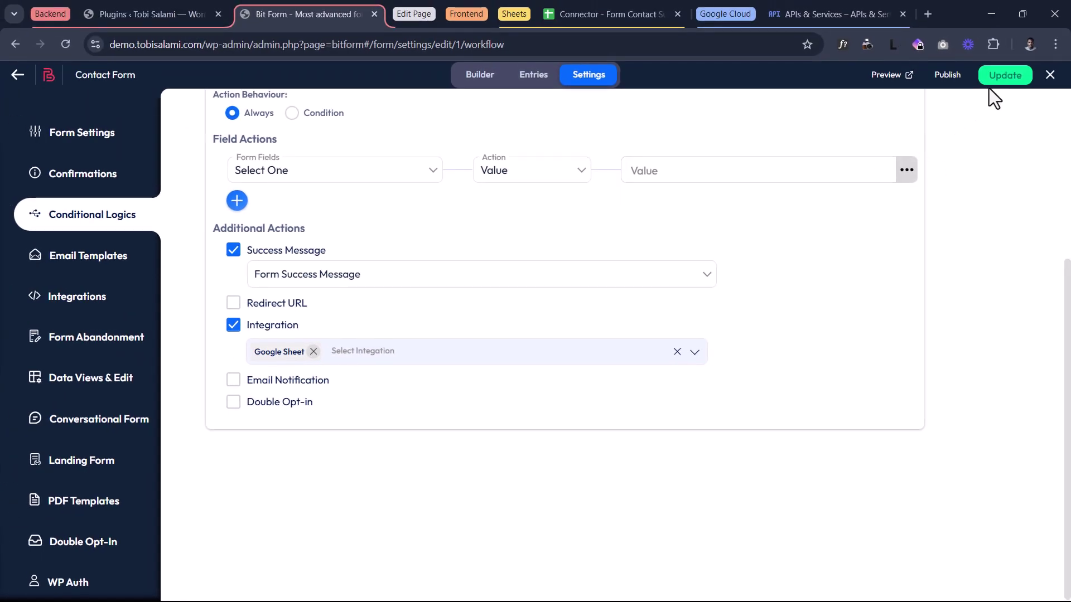
- Update the form, copy its shortcode [bitform id='1'], and switch to the Sample Page editor
left_click(997, 78)
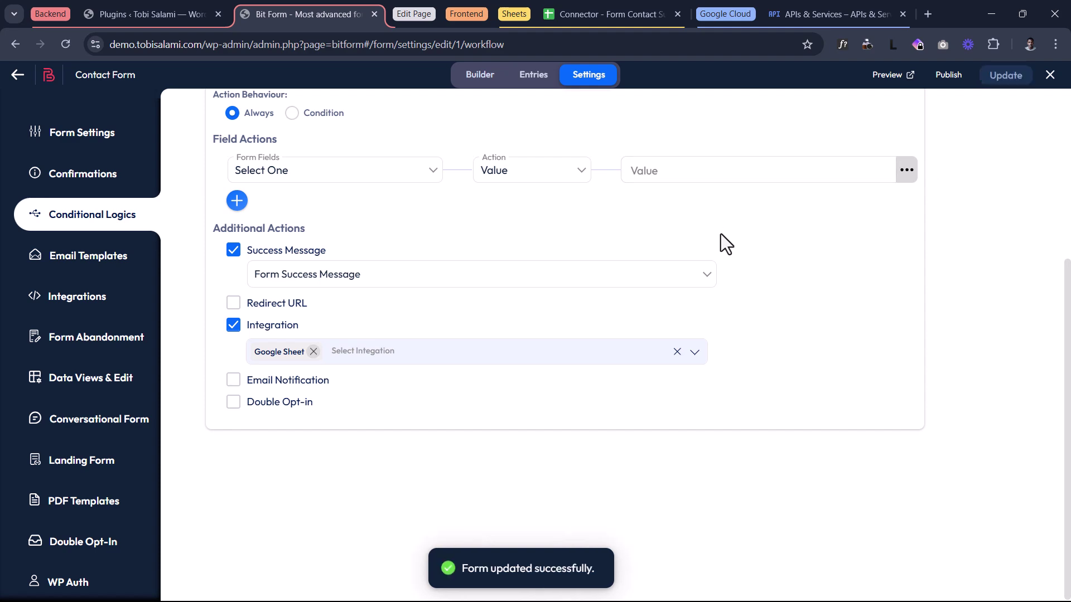
left_click(957, 74)
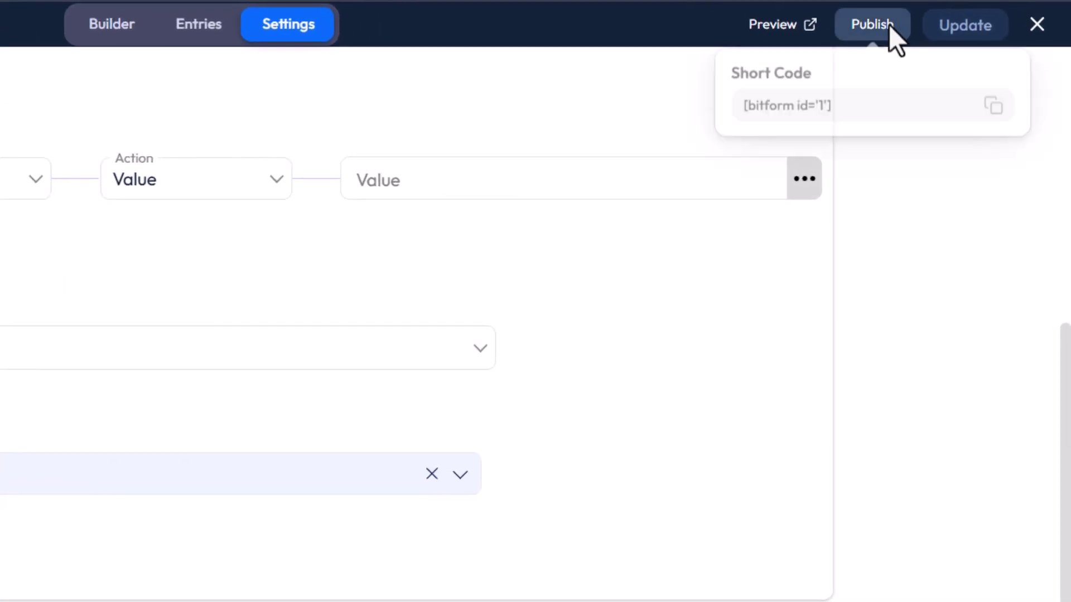
left_click(995, 122)
left_click(993, 116)
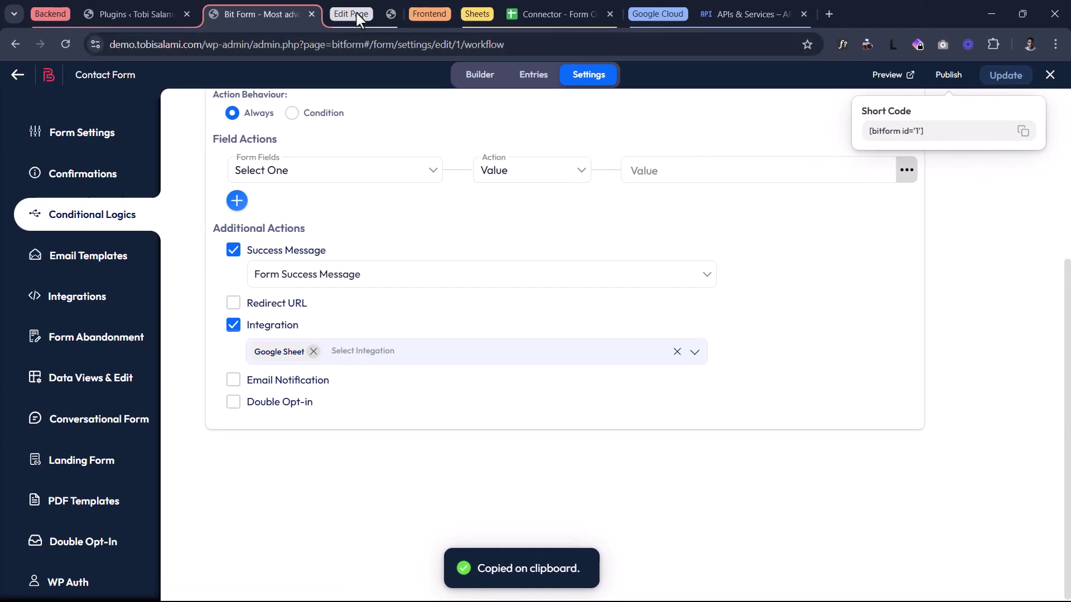
left_click(356, 14)
left_click(412, 14)
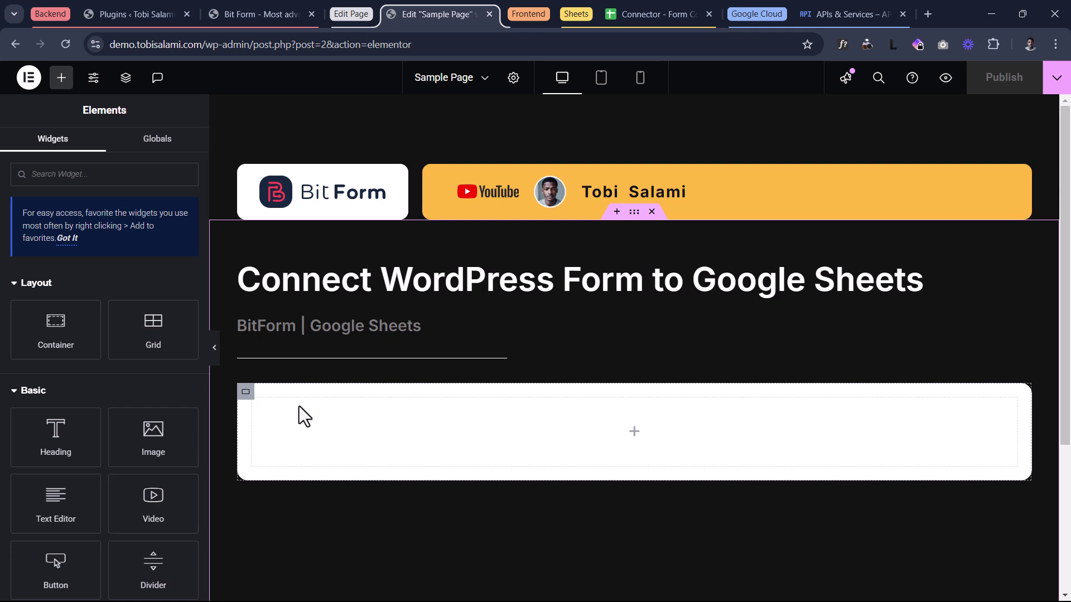
- Place a Shortcode widget below the heading, paste [bitform id='1'] into it, and publish the page
left_click(89, 183)
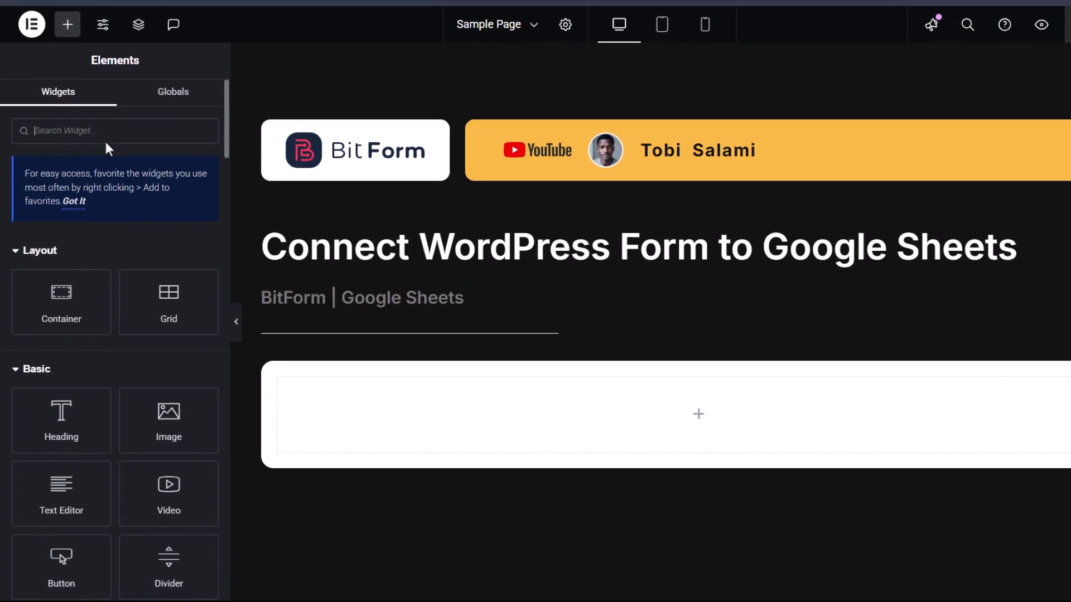
type("shor")
left_click_drag(45, 252, 540, 412)
left_click(98, 245)
key("ctrl+v")
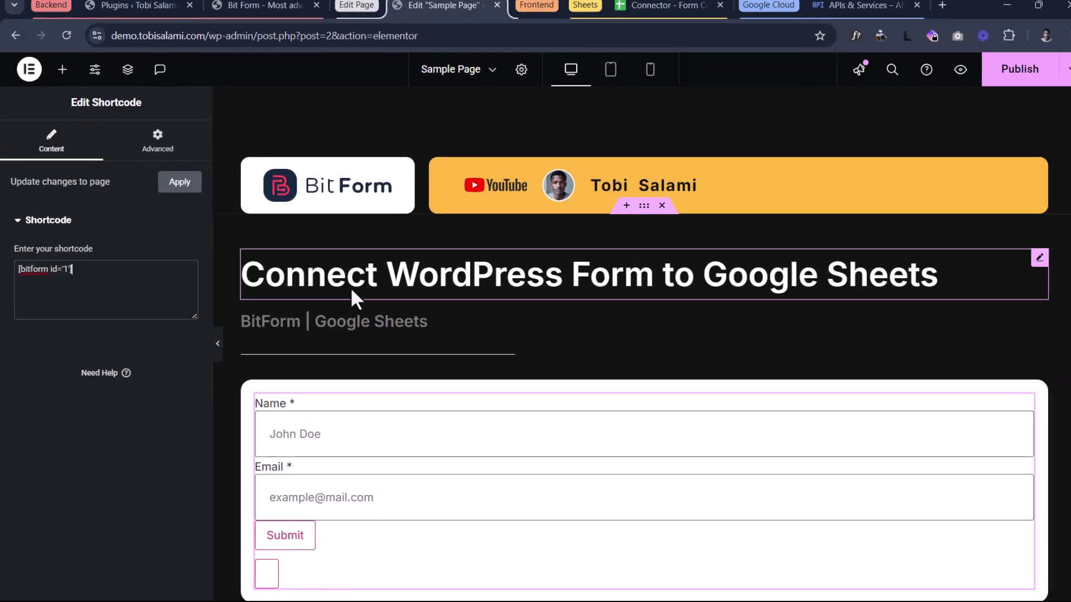
left_click(986, 69)
- Switch to the live site tab and reload it to show the new contact form
left_click(527, 13)
left_click(543, 13)
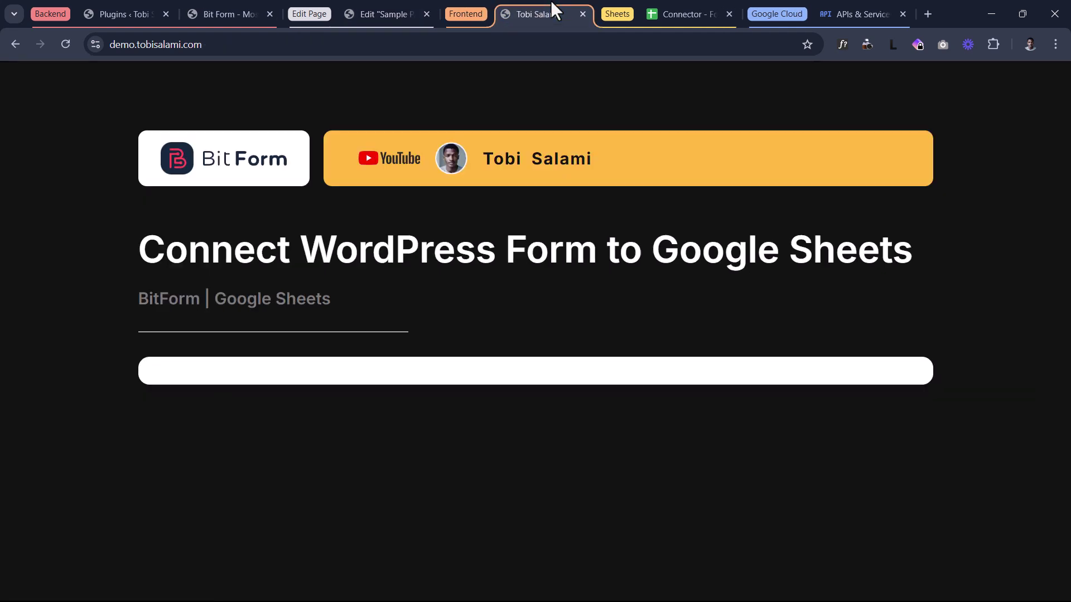
left_click(66, 46)
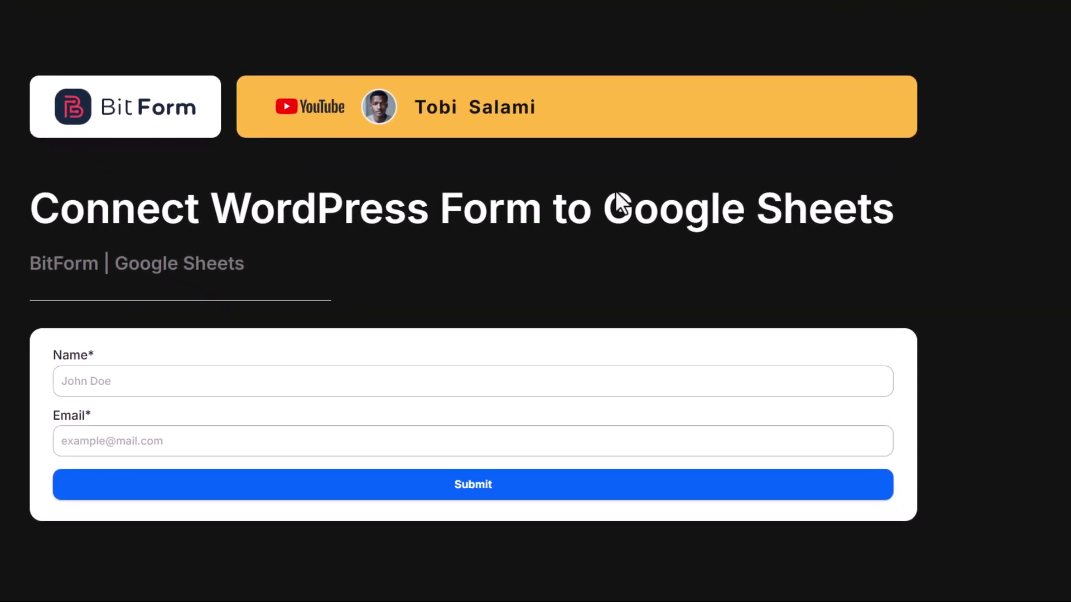
- Submit a test entry with Name 'Your Name' and a test e-mail address
left_click(166, 380)
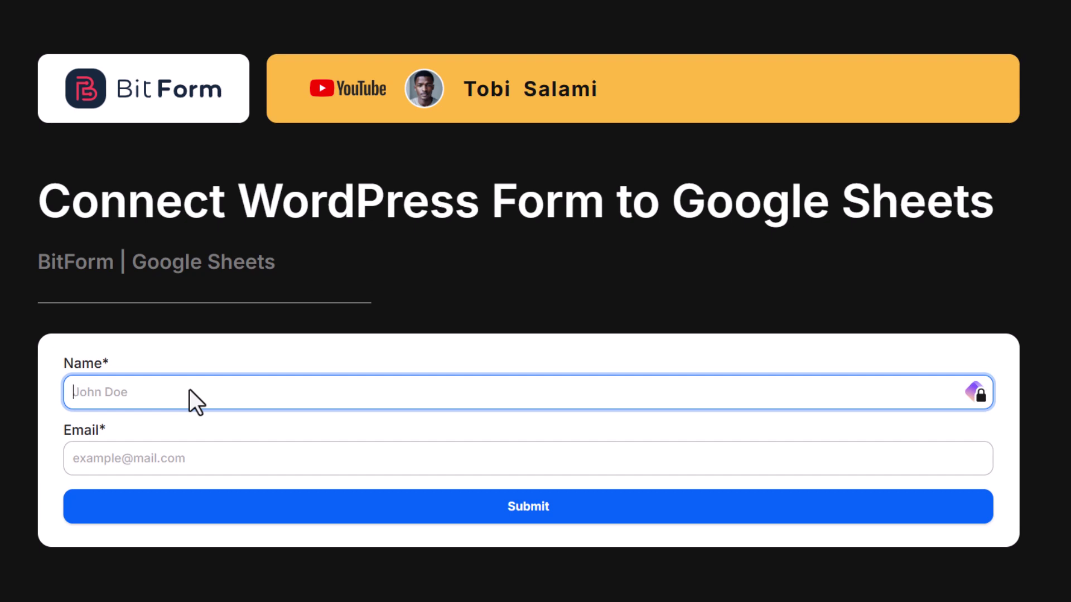
type("Your Name")
key("Tab")
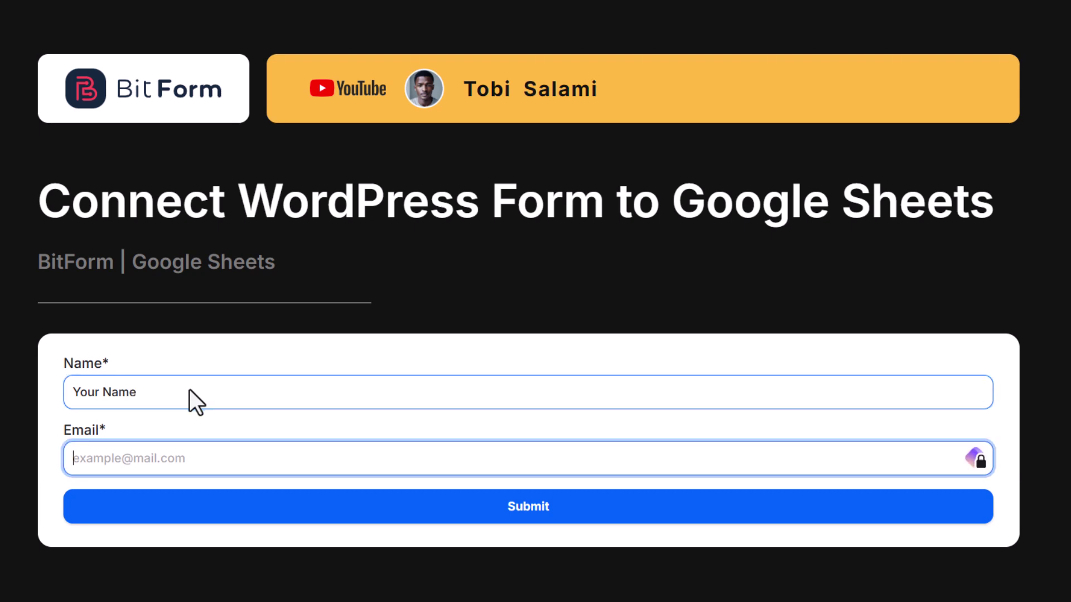
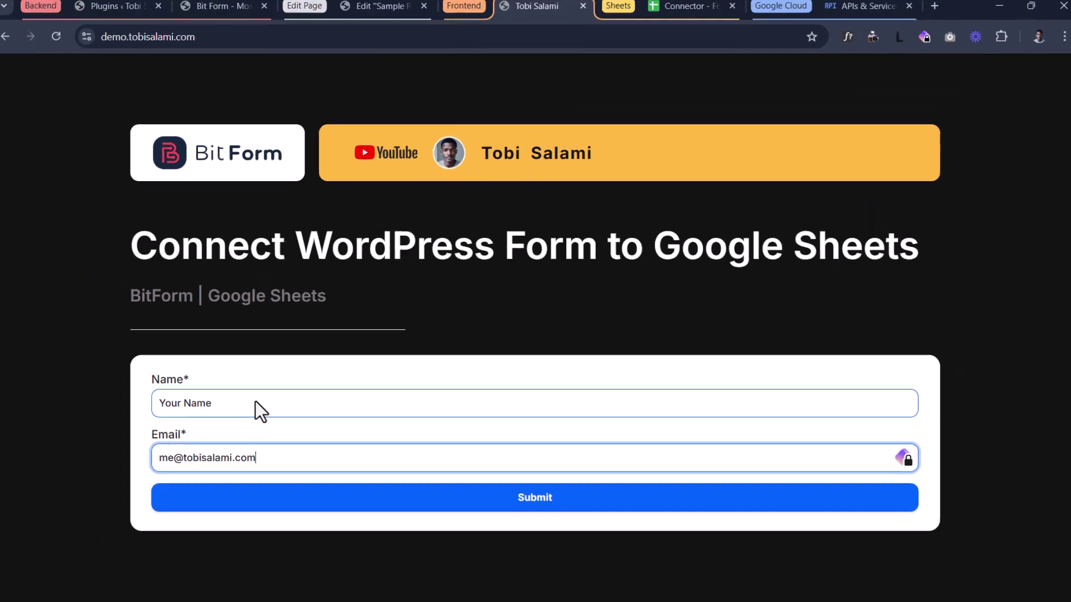
left_click(467, 498)
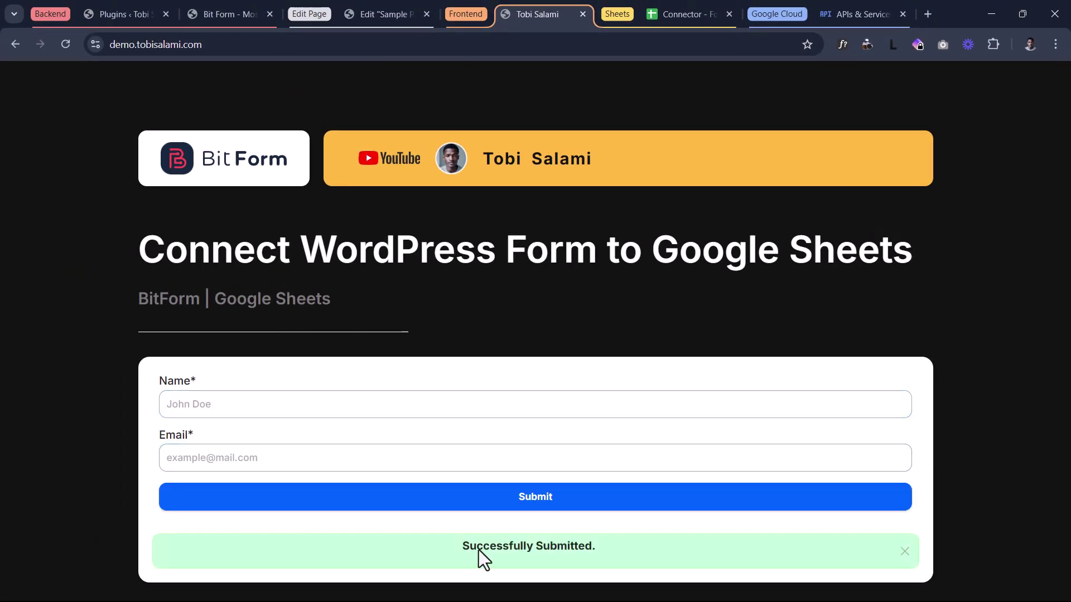
- Check the submitted name and e-mail in Connector sheet row 2, then return to the form's Name field
left_click(690, 12)
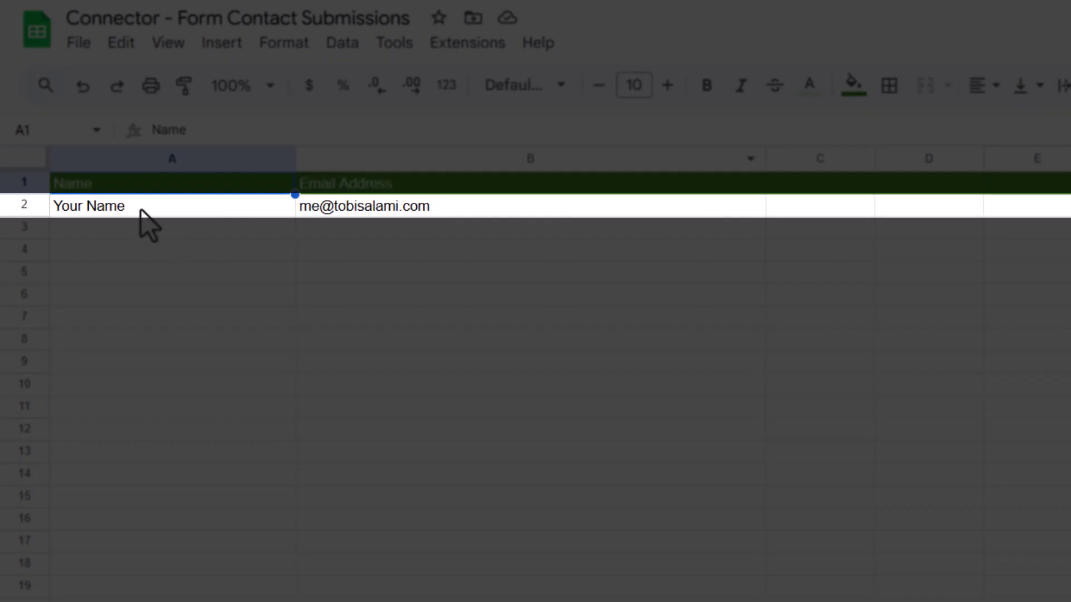
left_click(142, 211)
left_click(414, 215)
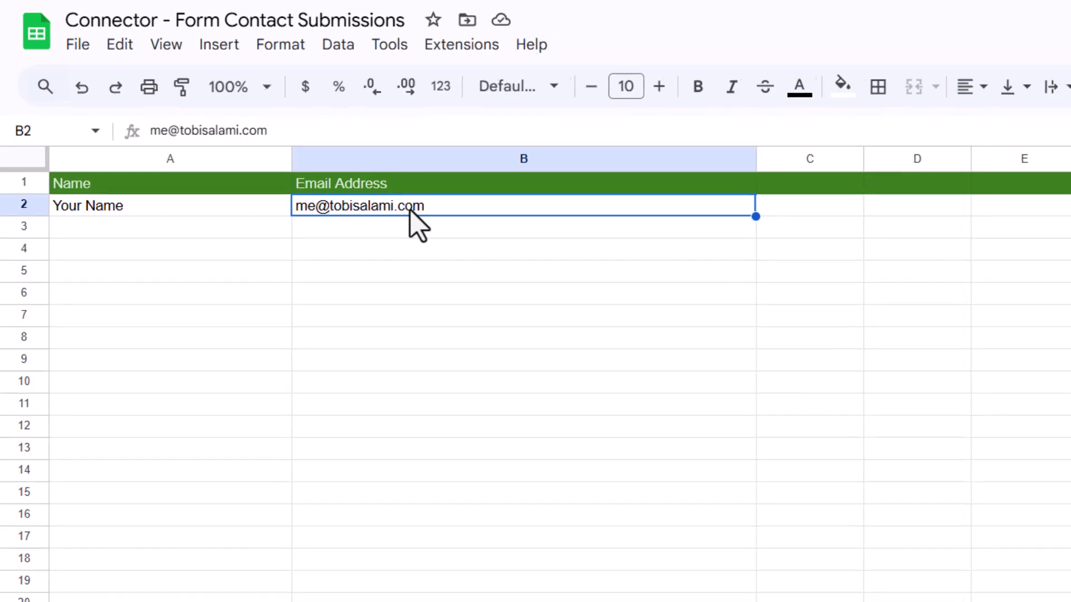
left_click(496, 12)
left_click(145, 386)
- Submit a second entry with Name 'Again' and an e-mail address, then open the Connector sheet
type("Again")
key("Tab")
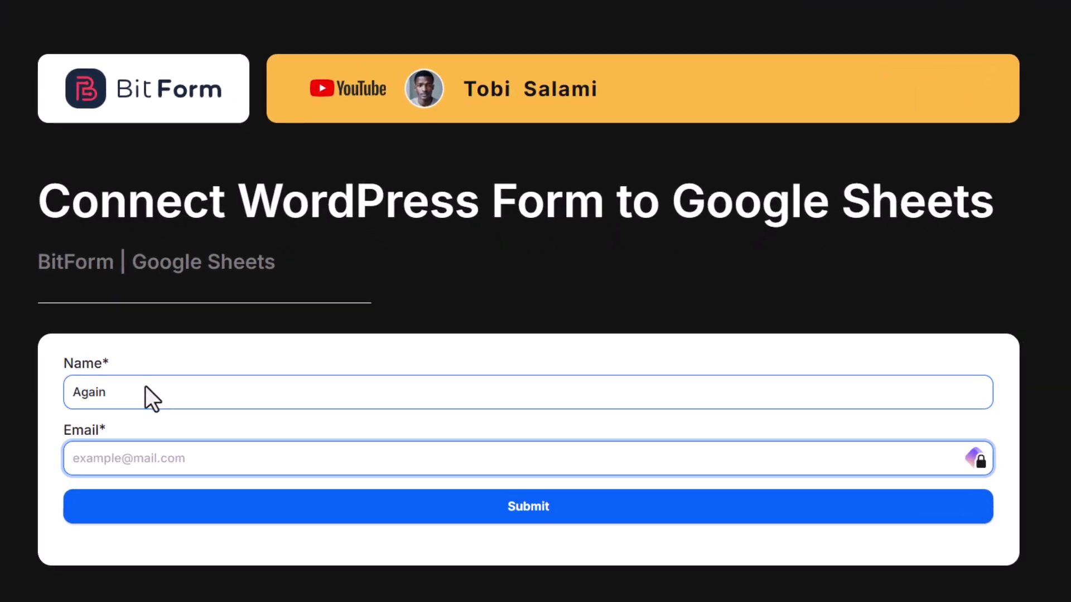
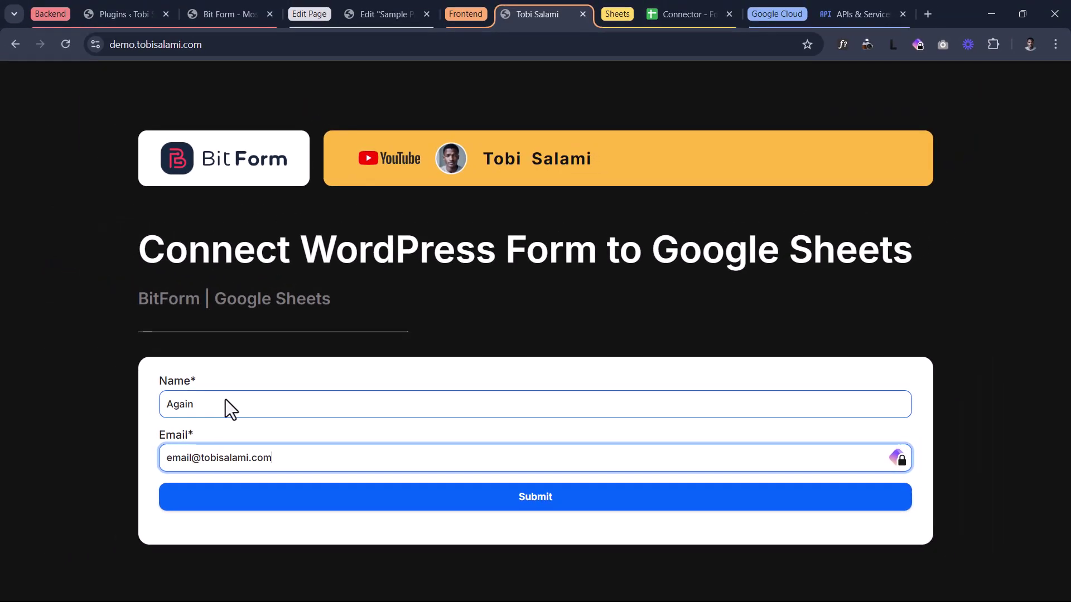
left_click(354, 495)
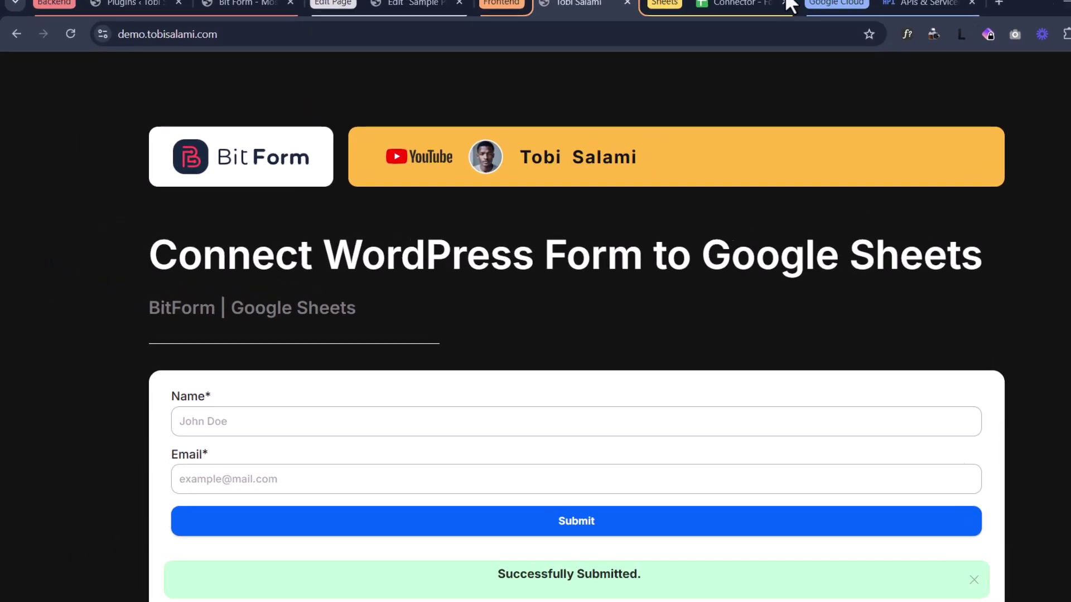
left_click(788, 4)
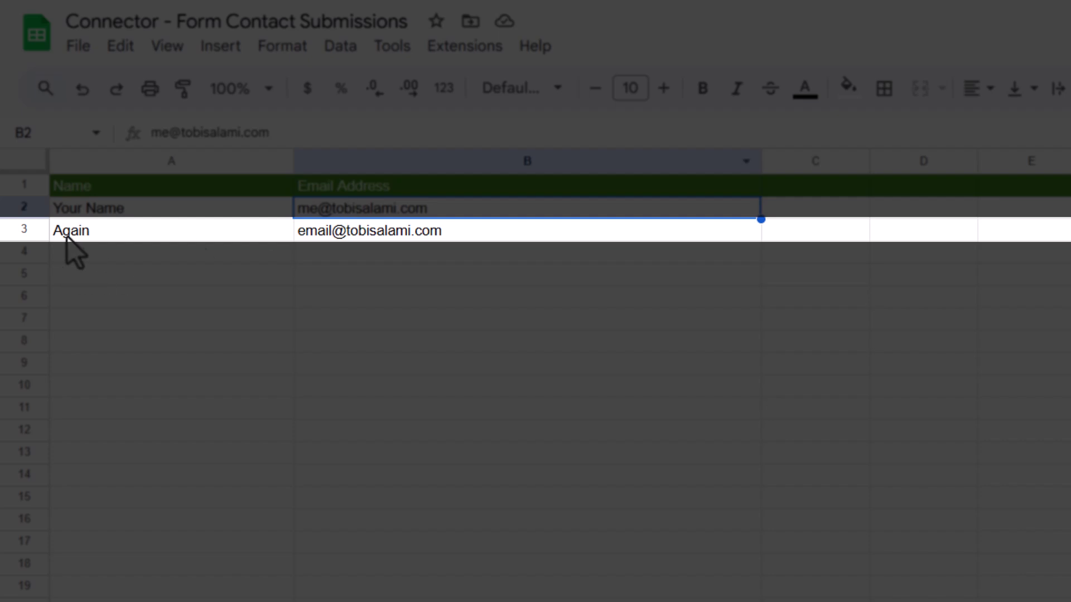
- Verify the 'Again' name and e-mail in row 3, then return to the site's contact form
left_click(67, 234)
left_click(356, 229)
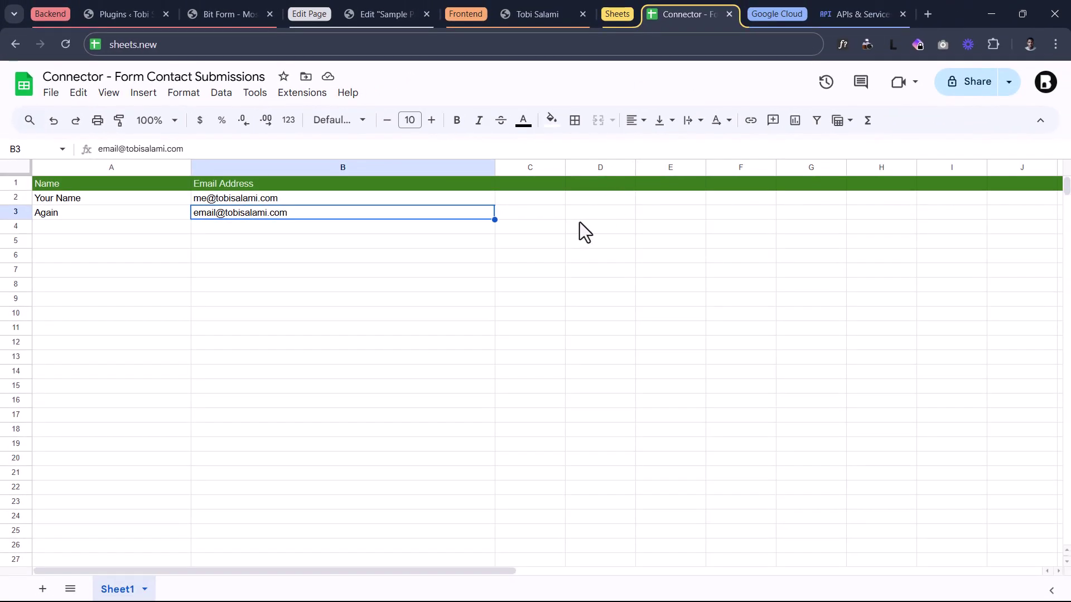
left_click(527, 16)
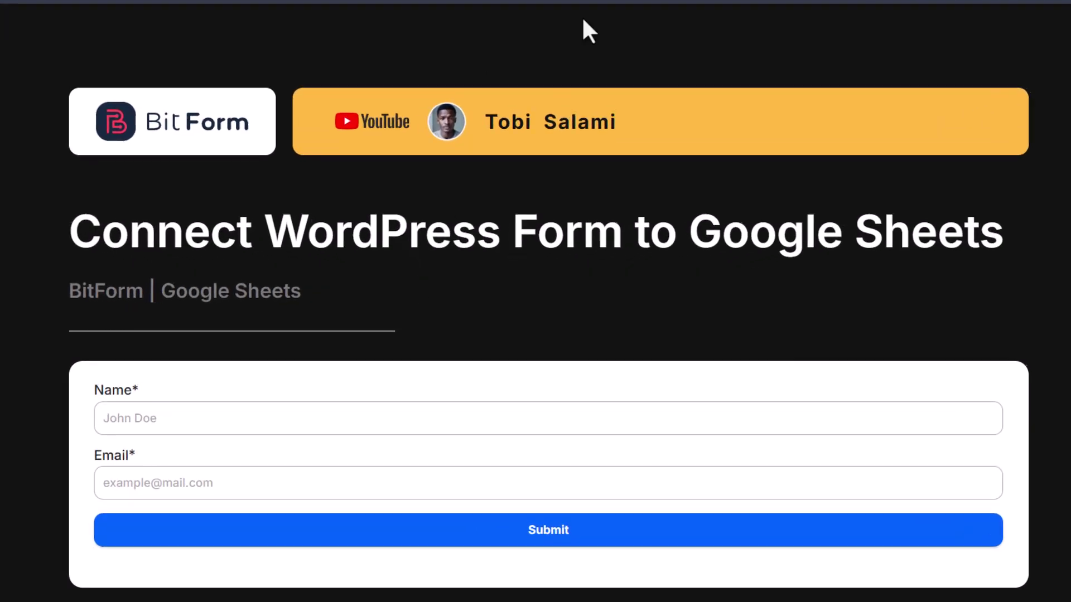
left_click(675, 14)
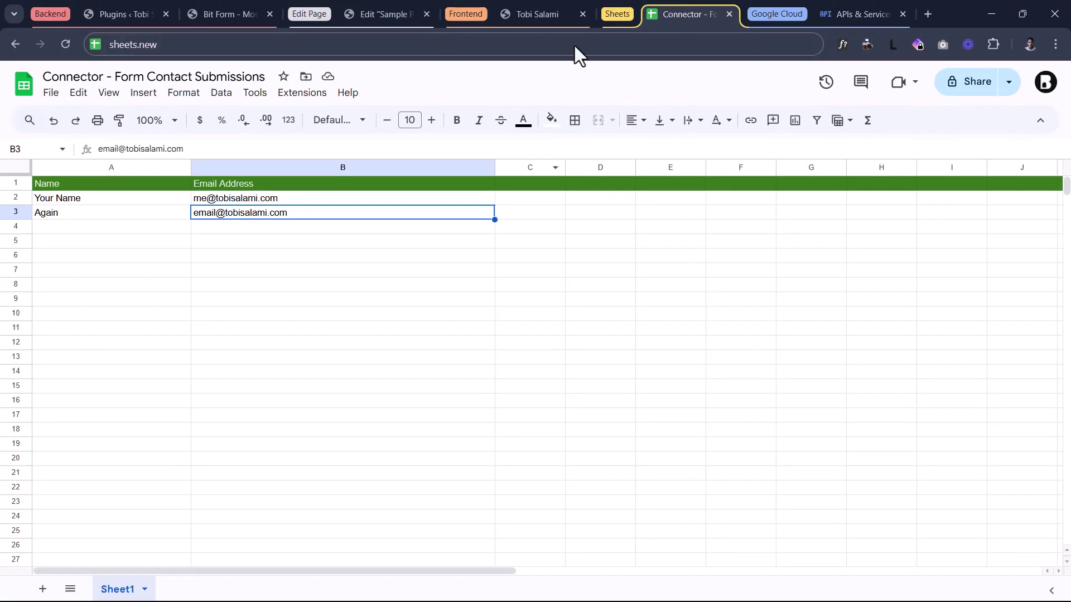
left_click(536, 14)
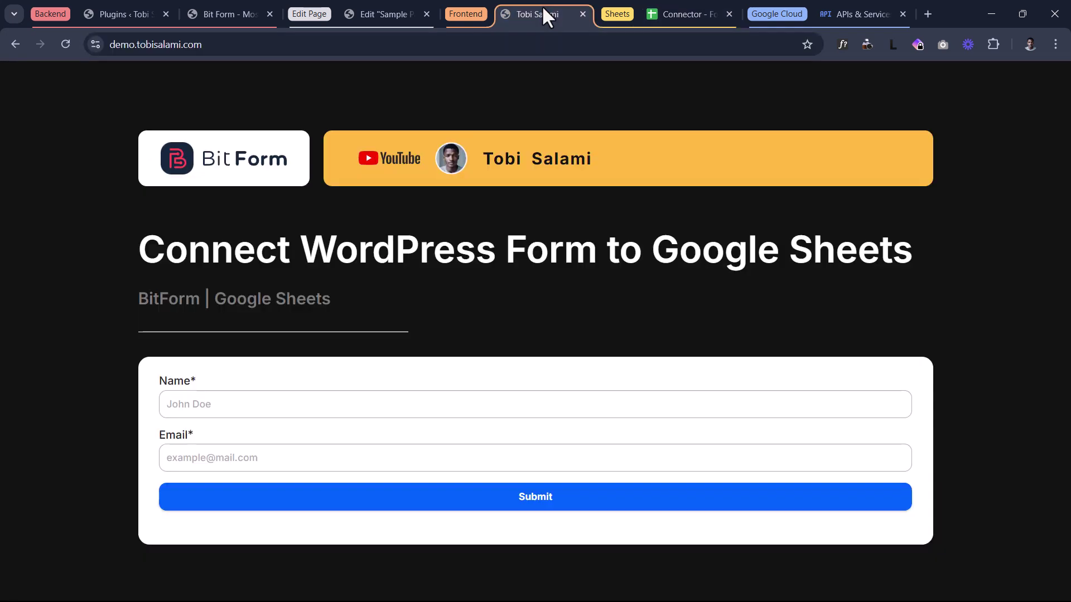